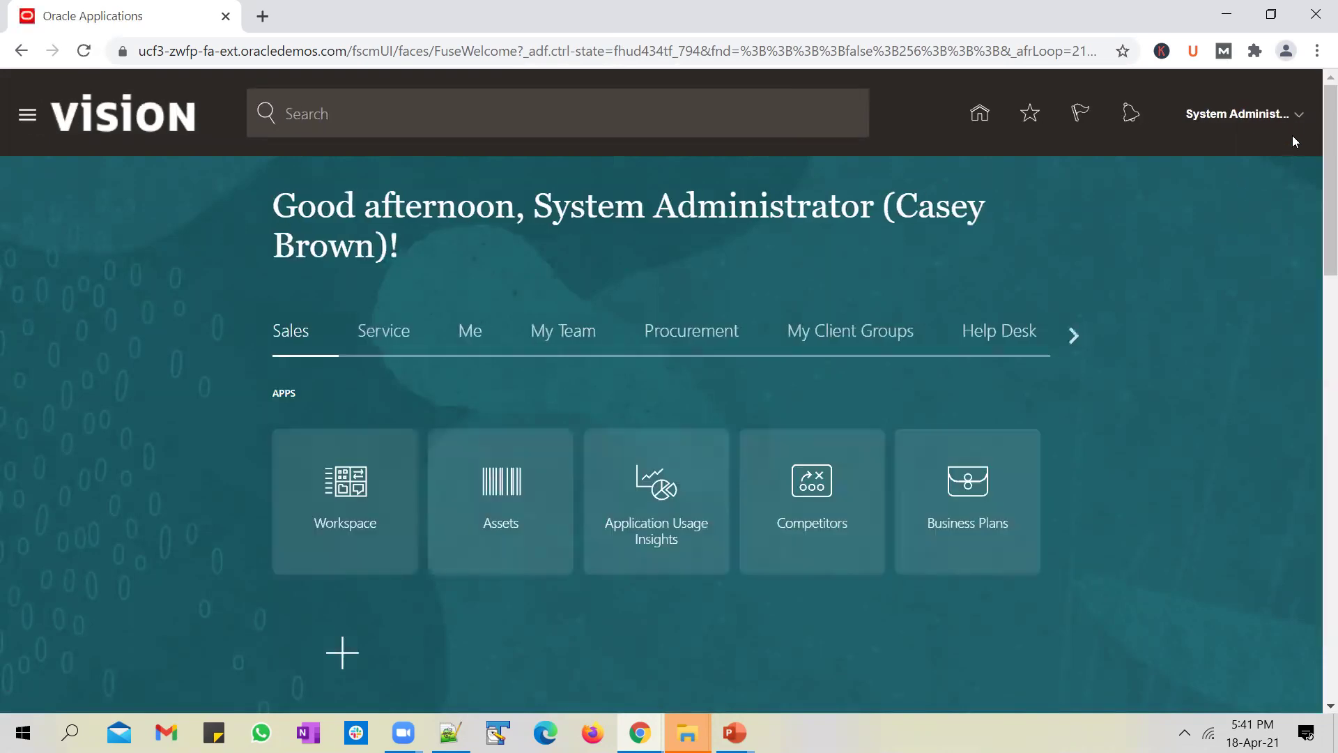
Step: Go to Setup and Maintenance and open the setup task search
click(1241, 114)
click(980, 398)
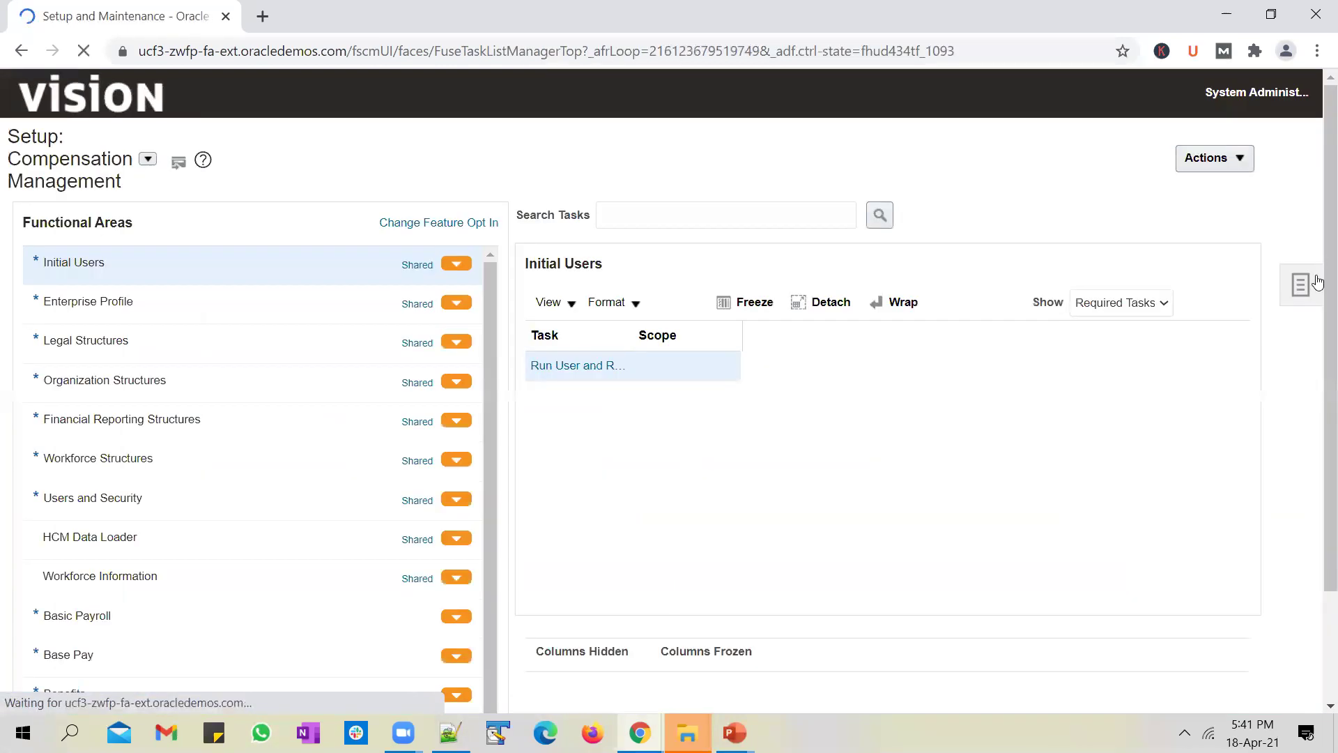
click(1317, 281)
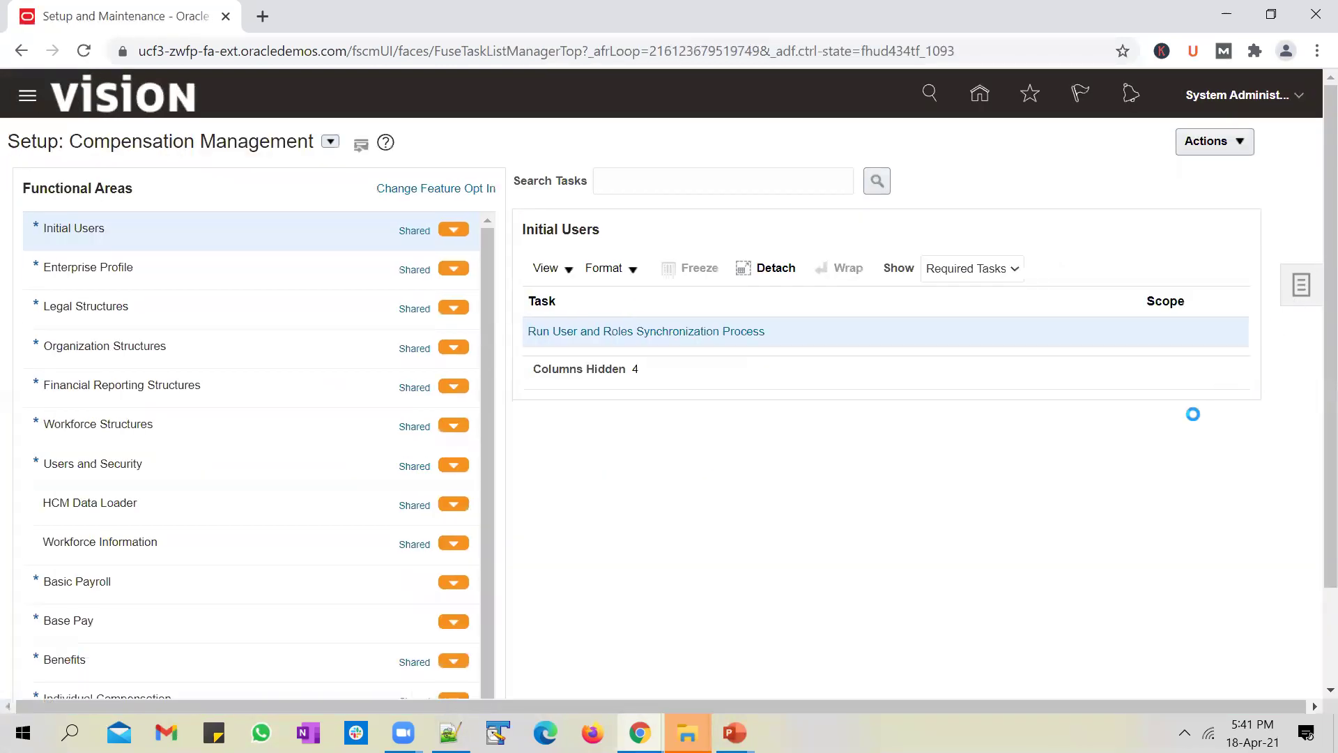
click(1157, 325)
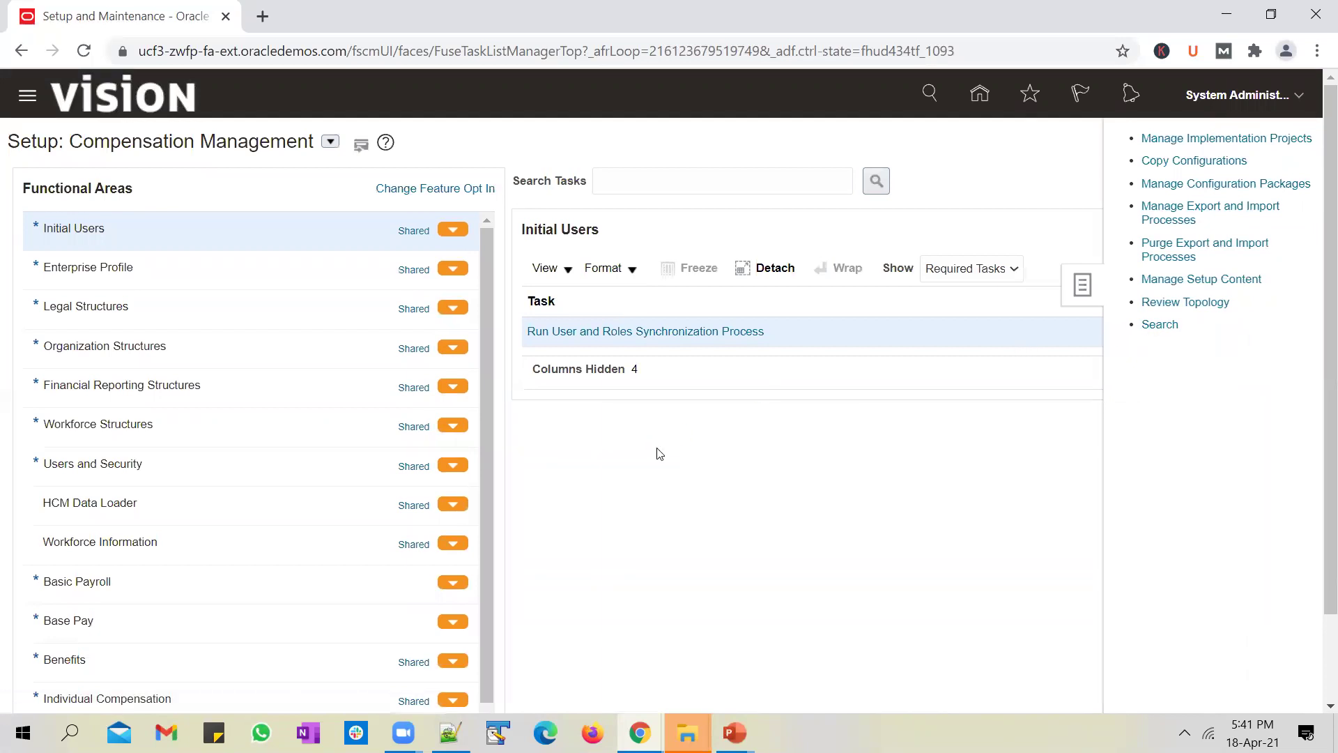
Step: Search the setup tasks for 'Manage Key Flexfields'
click(519, 186)
text(mana)
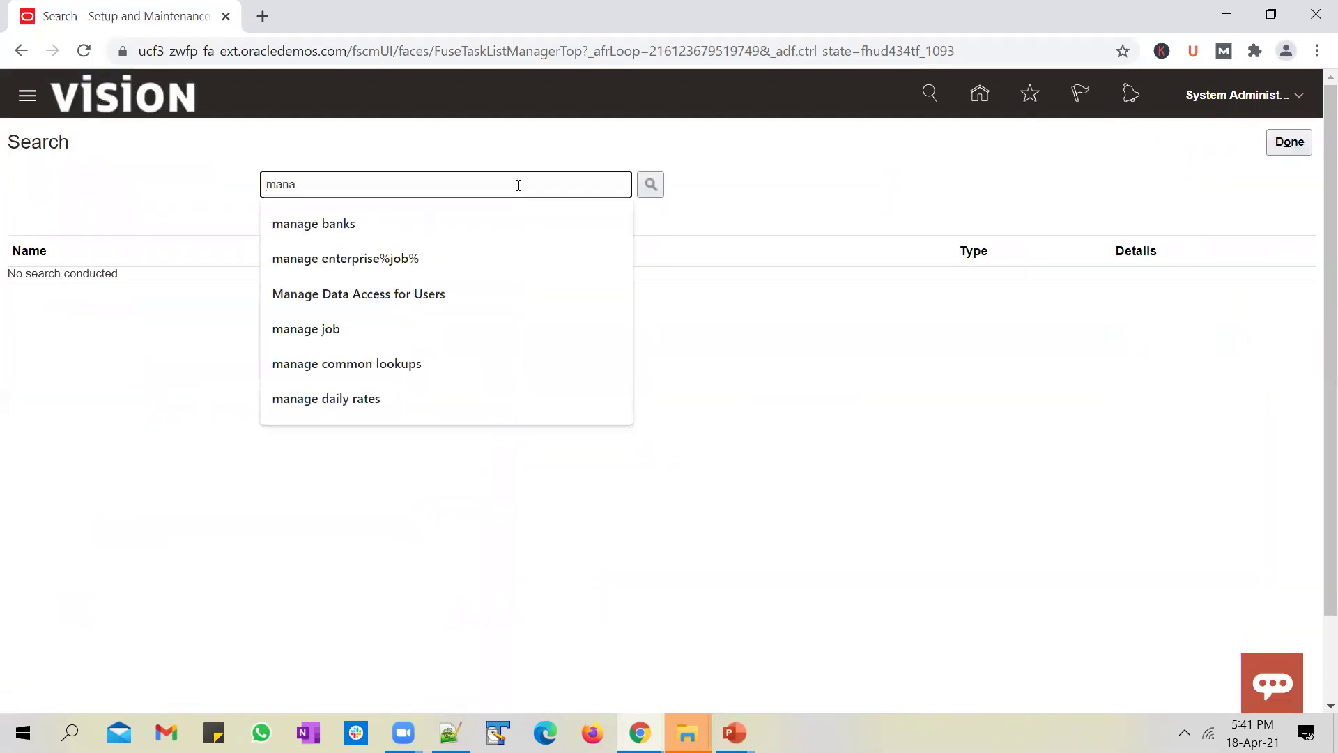
text(ge key)
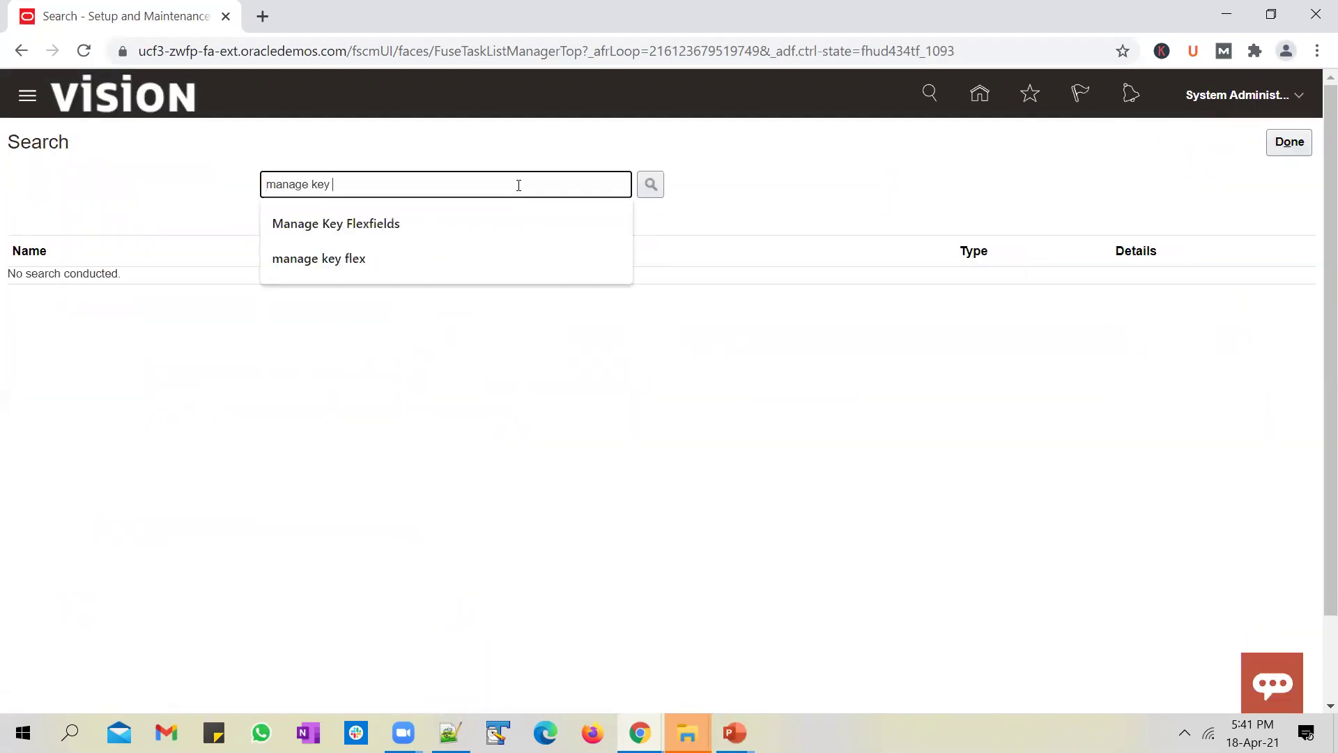
click(541, 220)
click(650, 185)
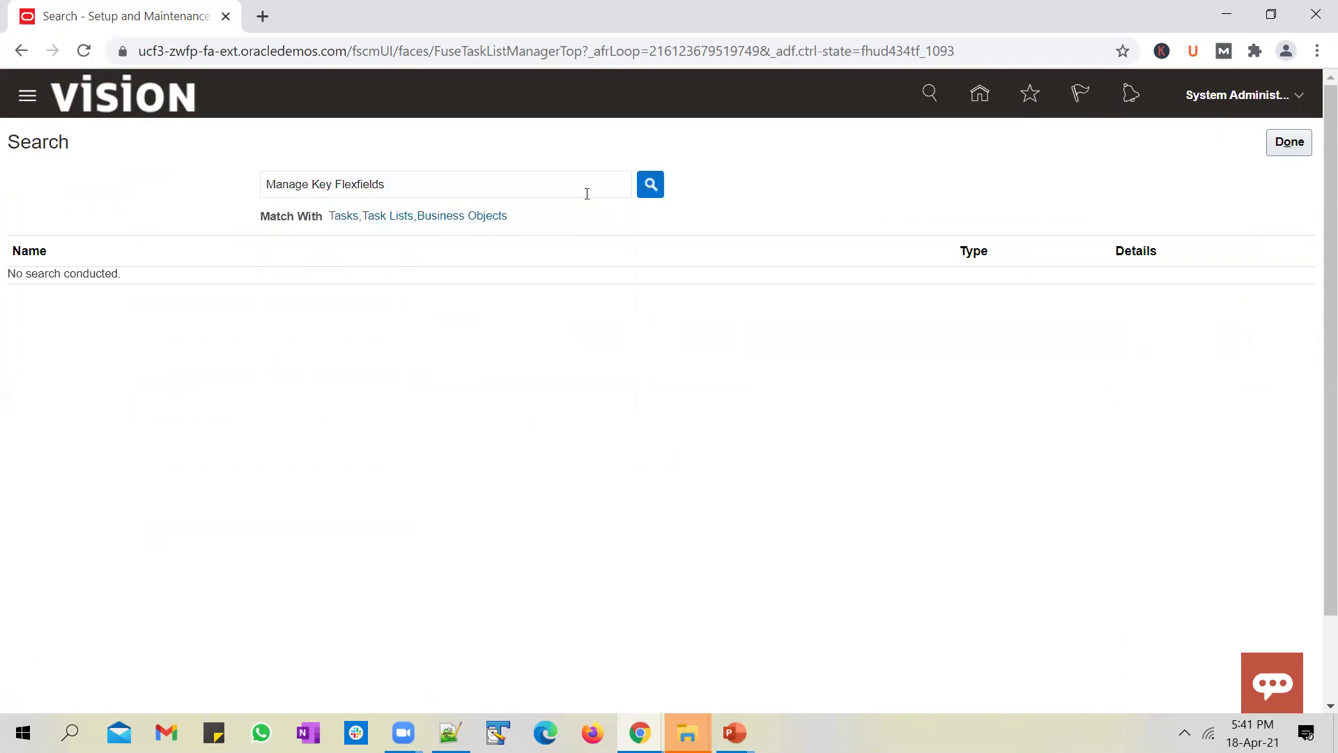
Step: Open the Manage Key Flexfields task and list every key flexfield
click(108, 281)
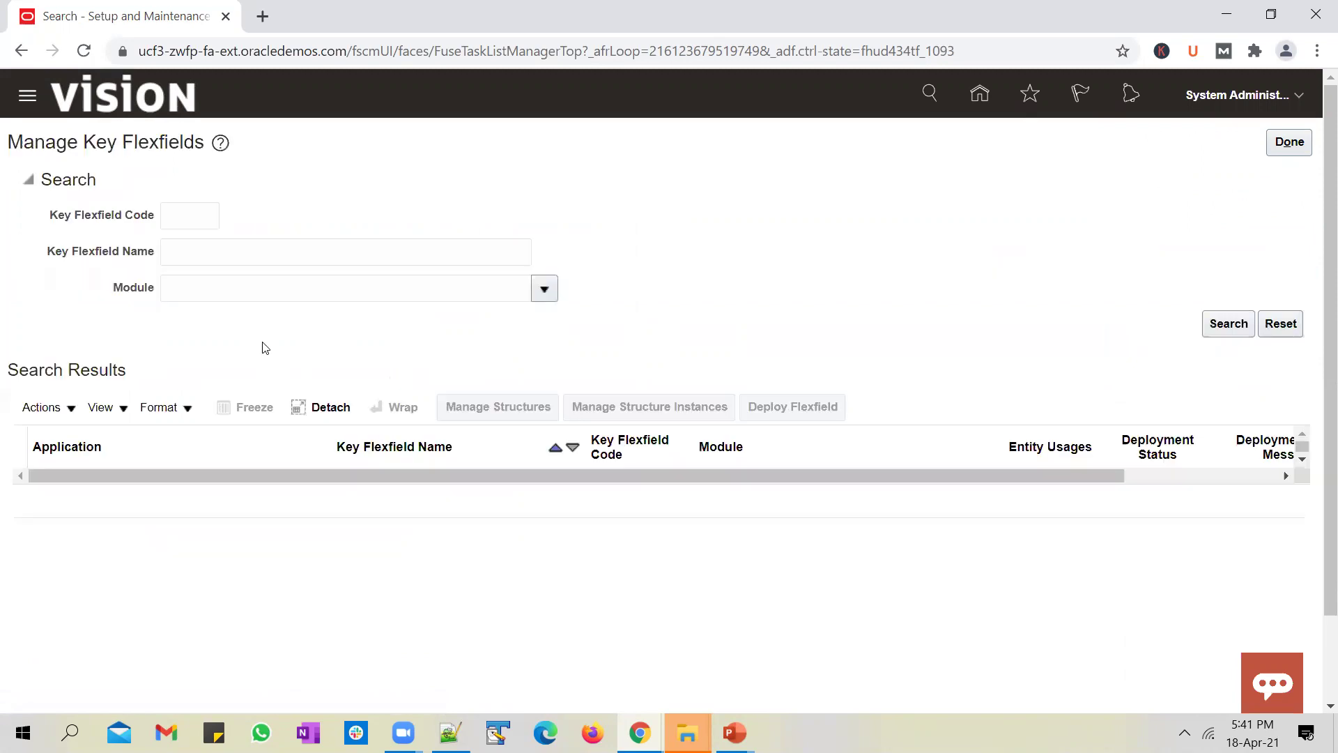
click(1227, 326)
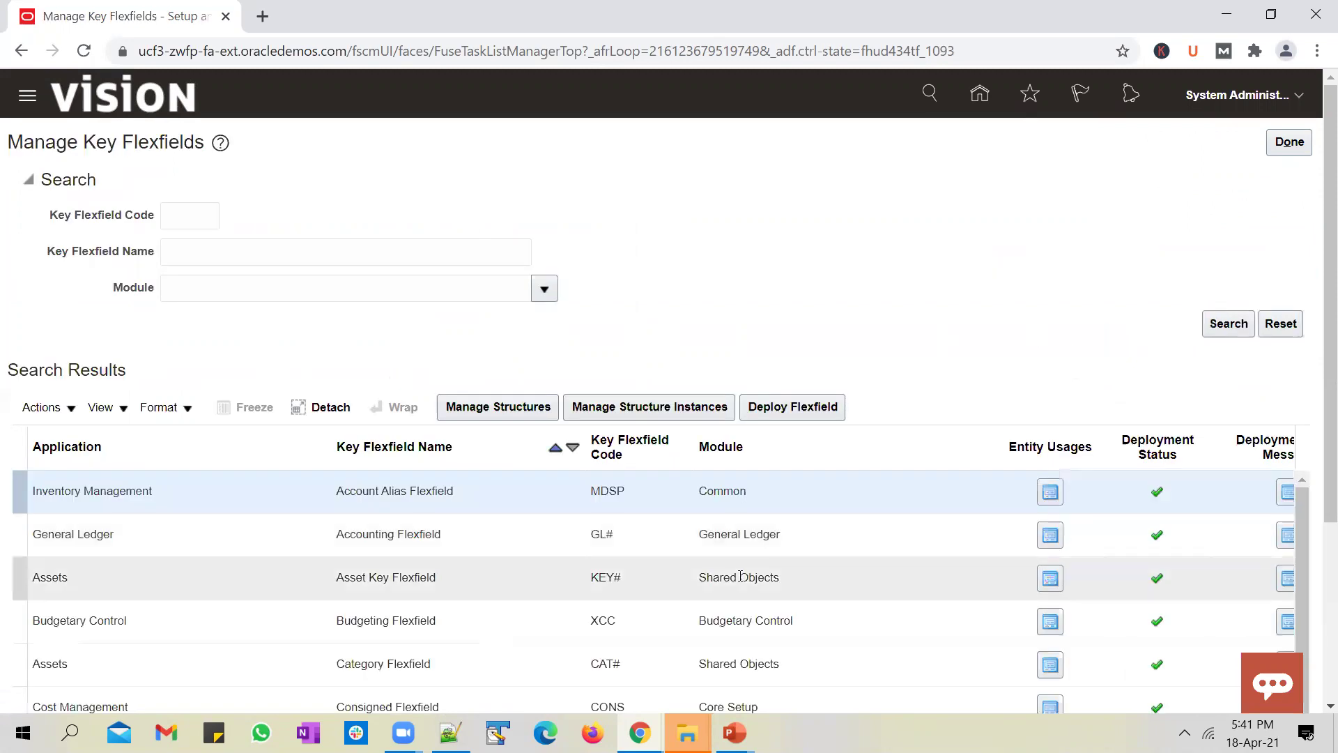
scroll(789, 536, down, 5)
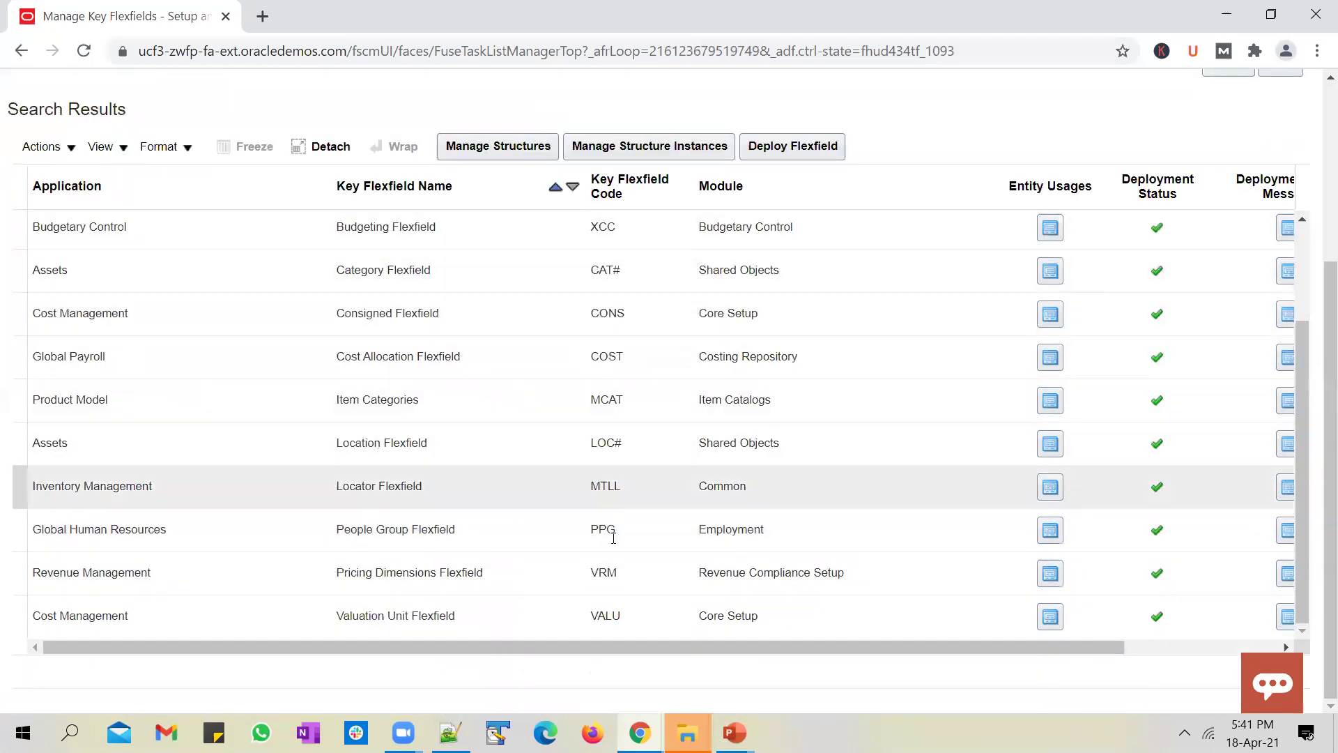
scroll(638, 458, up, 3)
scroll(644, 425, down, 3)
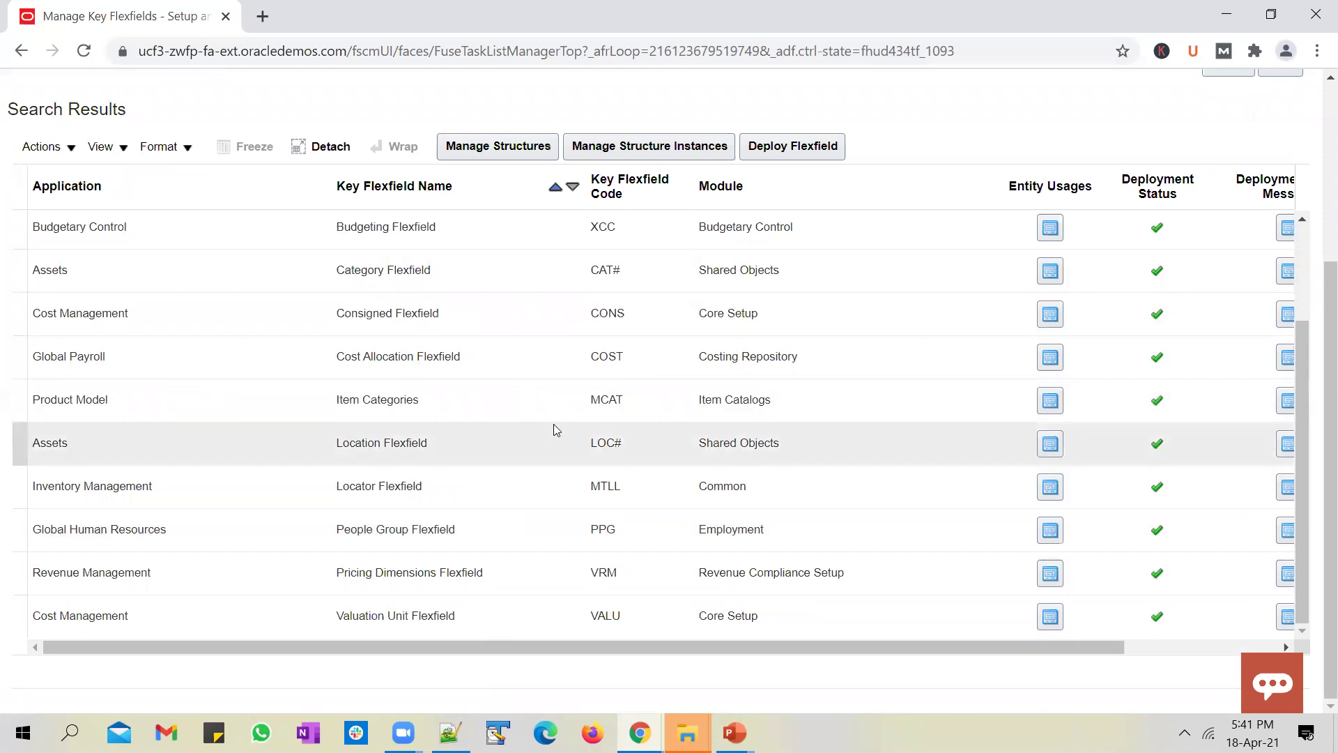
scroll(548, 422, up, 5)
Step: Browse the list, selecting the Accounting, Asset Key, Category and Cost Allocation flexfields
click(511, 381)
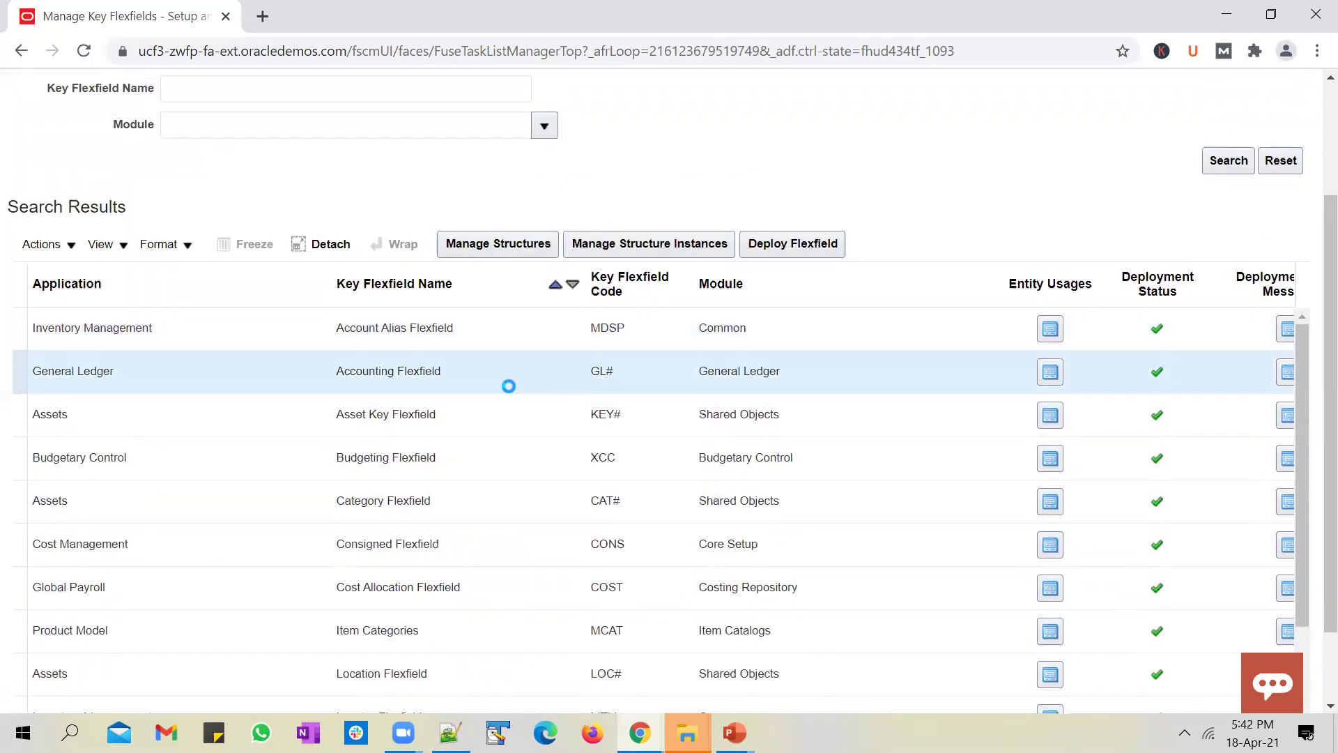
scroll(556, 332, down, 2)
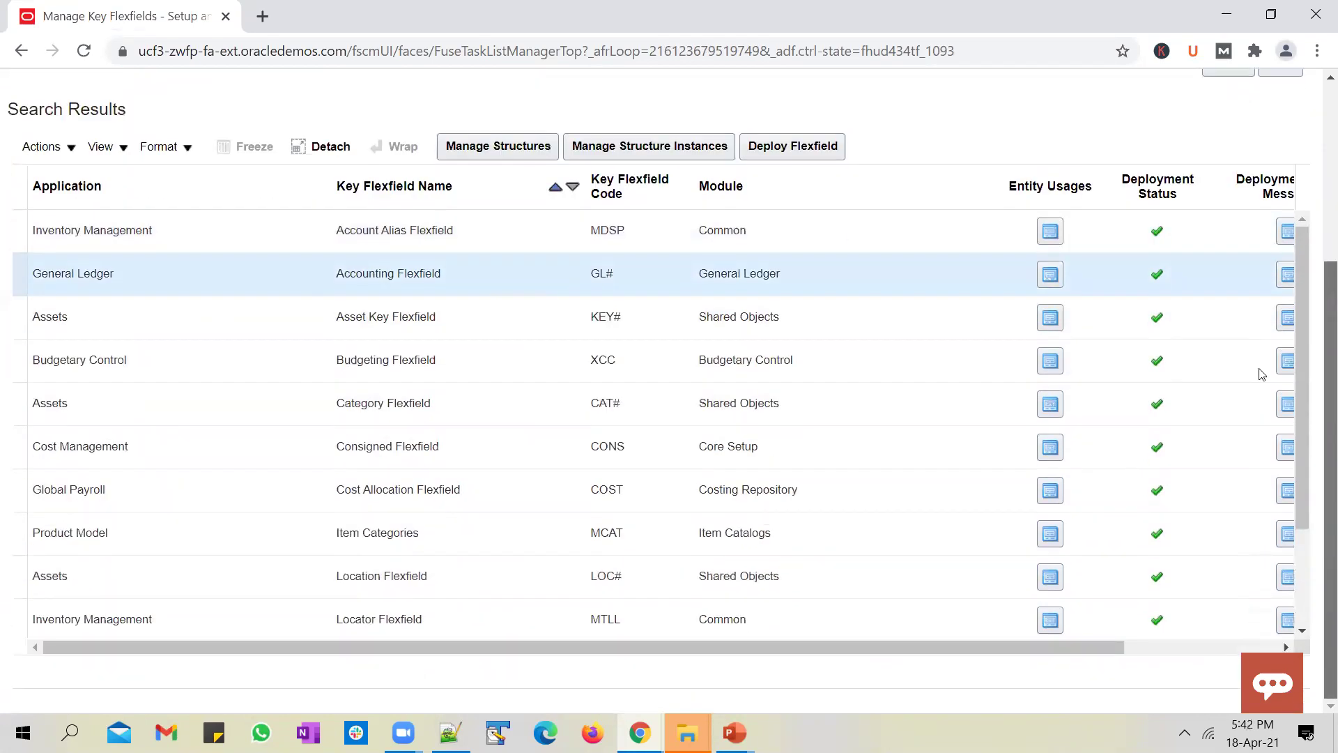
click(522, 318)
click(502, 414)
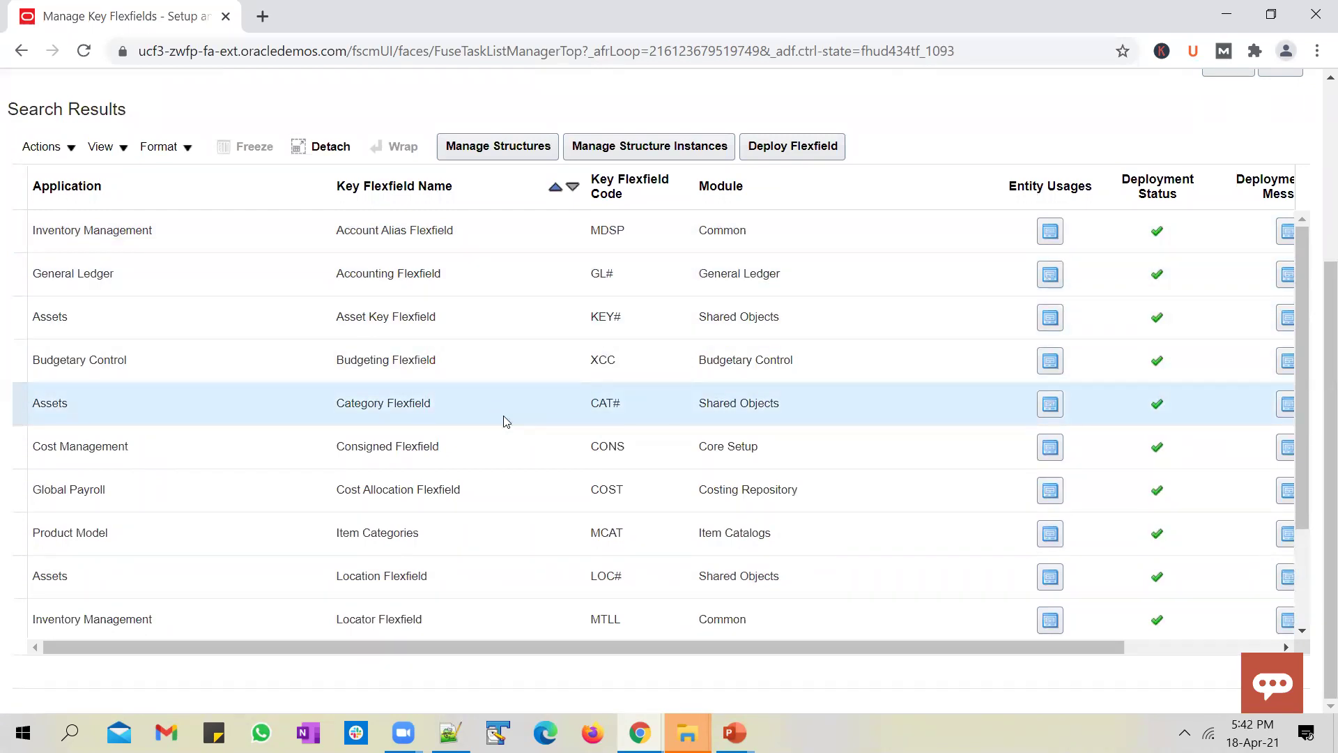
scroll(1314, 432, down, 1)
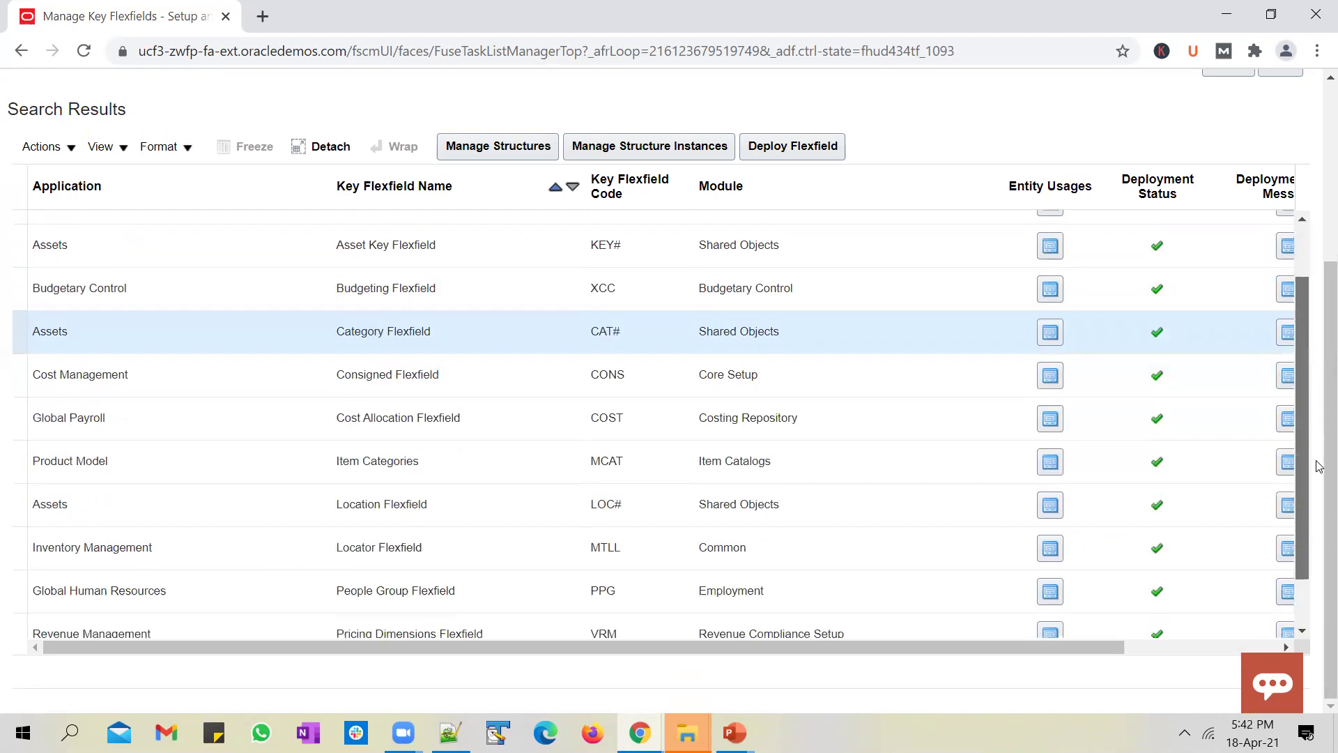
scroll(1317, 453, down, 1)
click(562, 358)
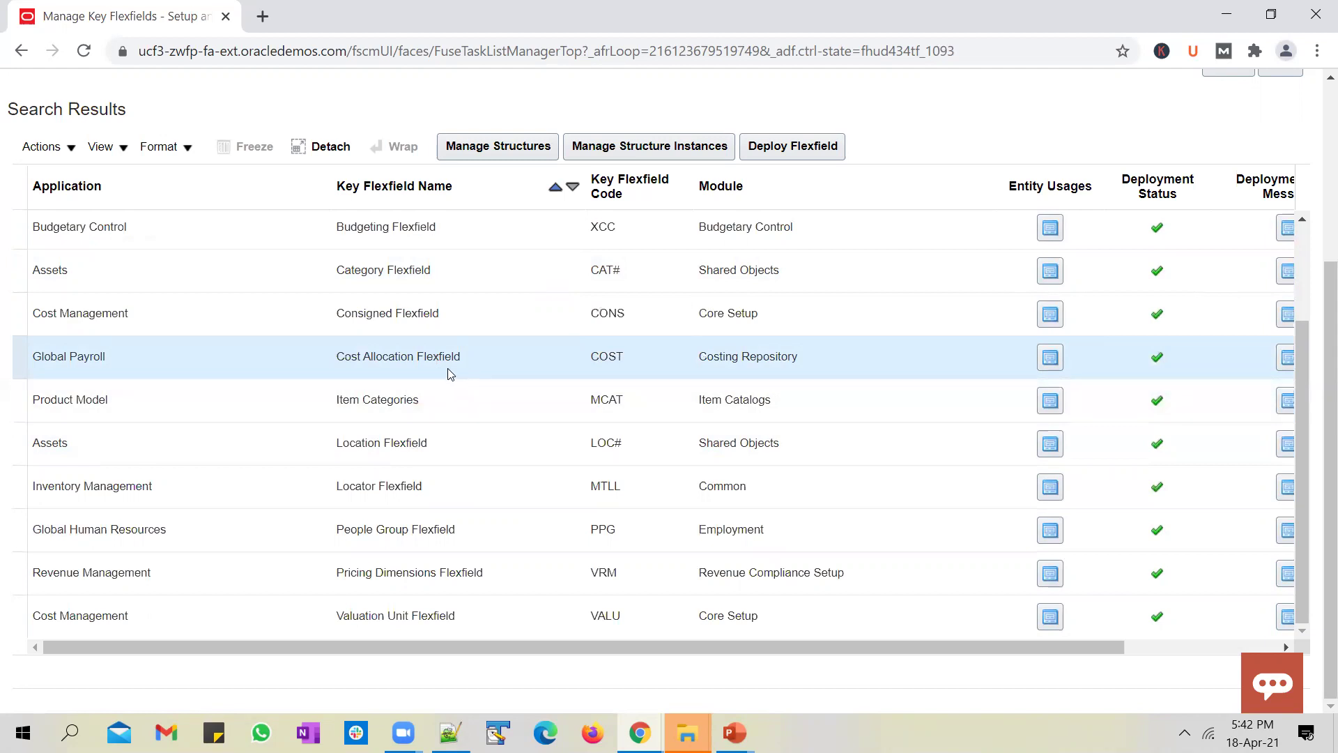
Step: Select the People Group Flexfield (PPG) and open its Manage Structures page
click(403, 531)
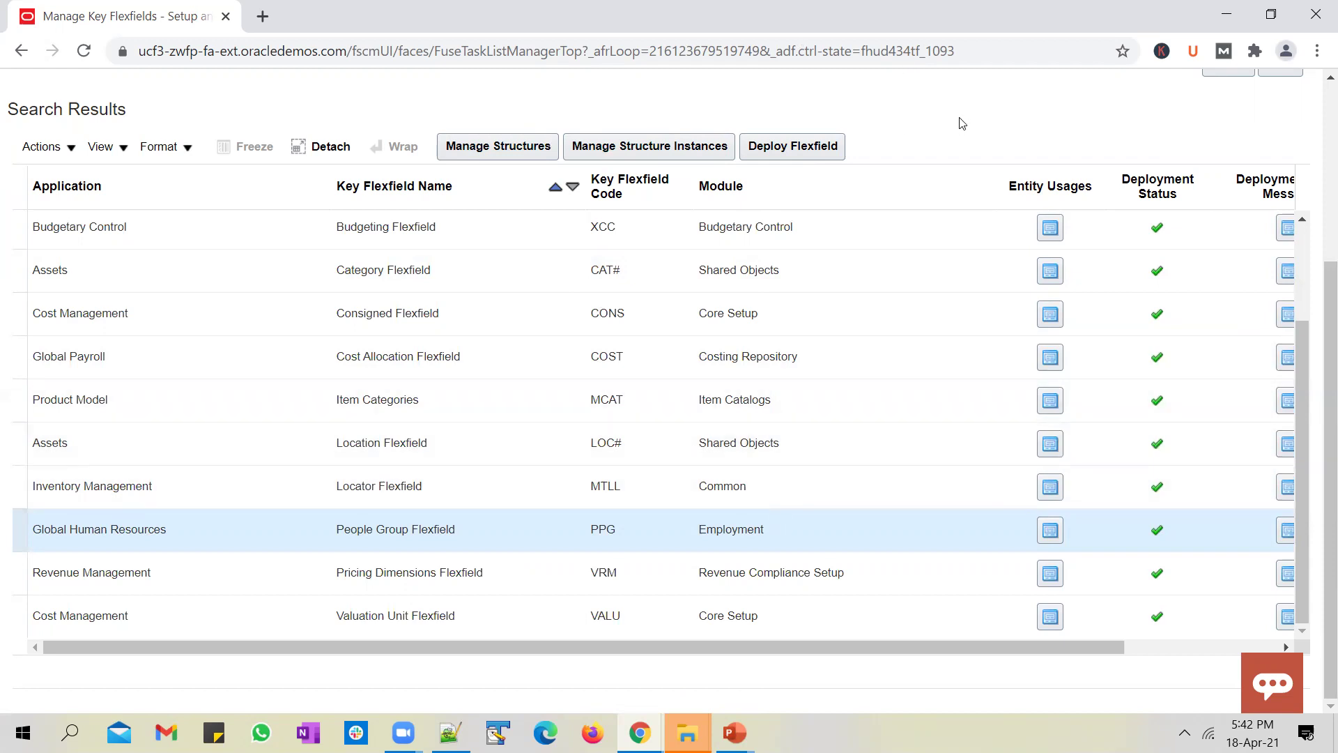
click(521, 155)
click(667, 148)
click(475, 284)
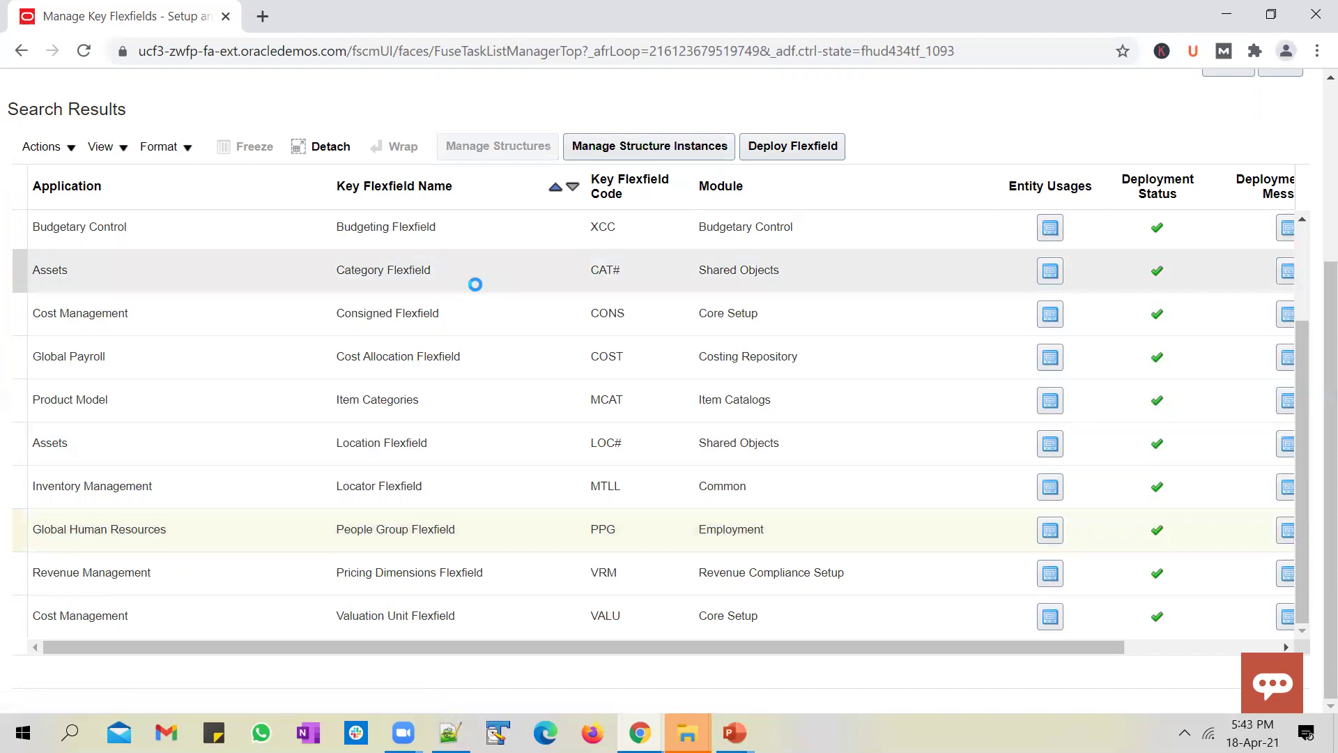
Step: Add a new PPG structure with both code and name set to UGPPG
click(224, 385)
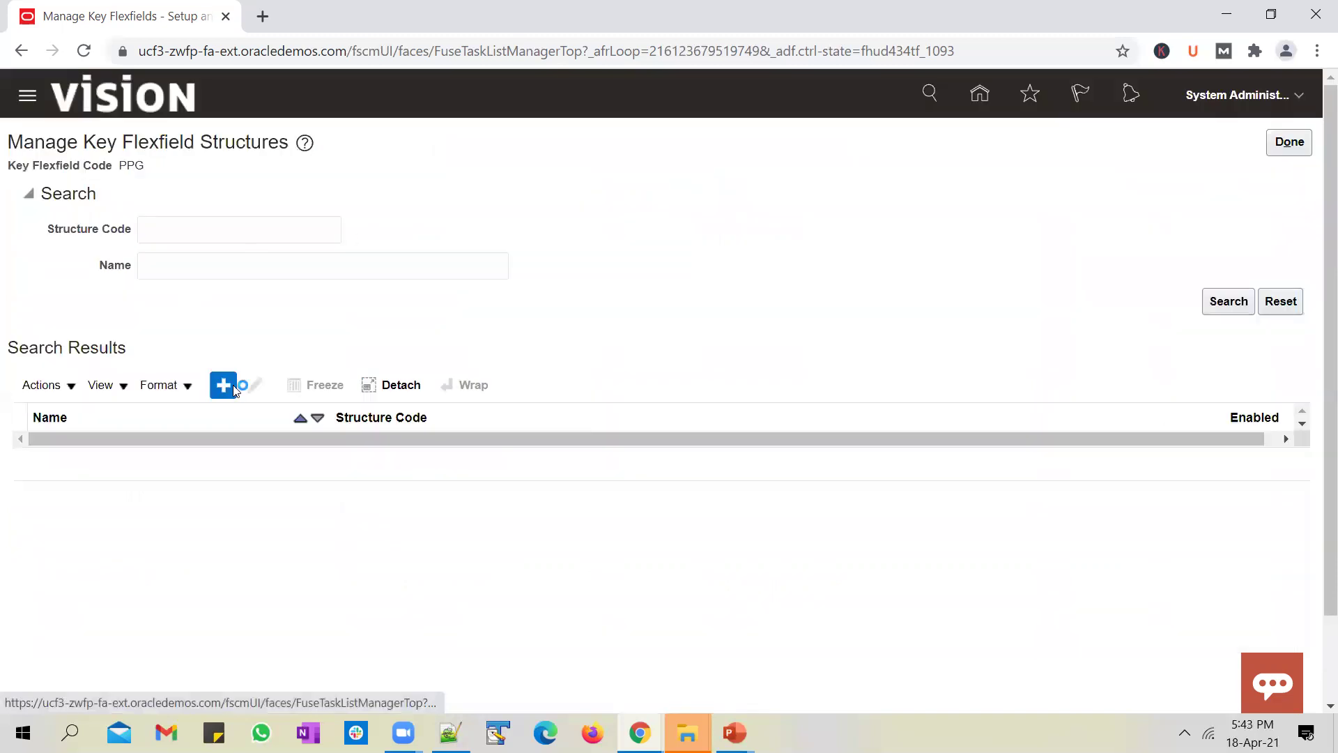
click(246, 198)
text(UG)
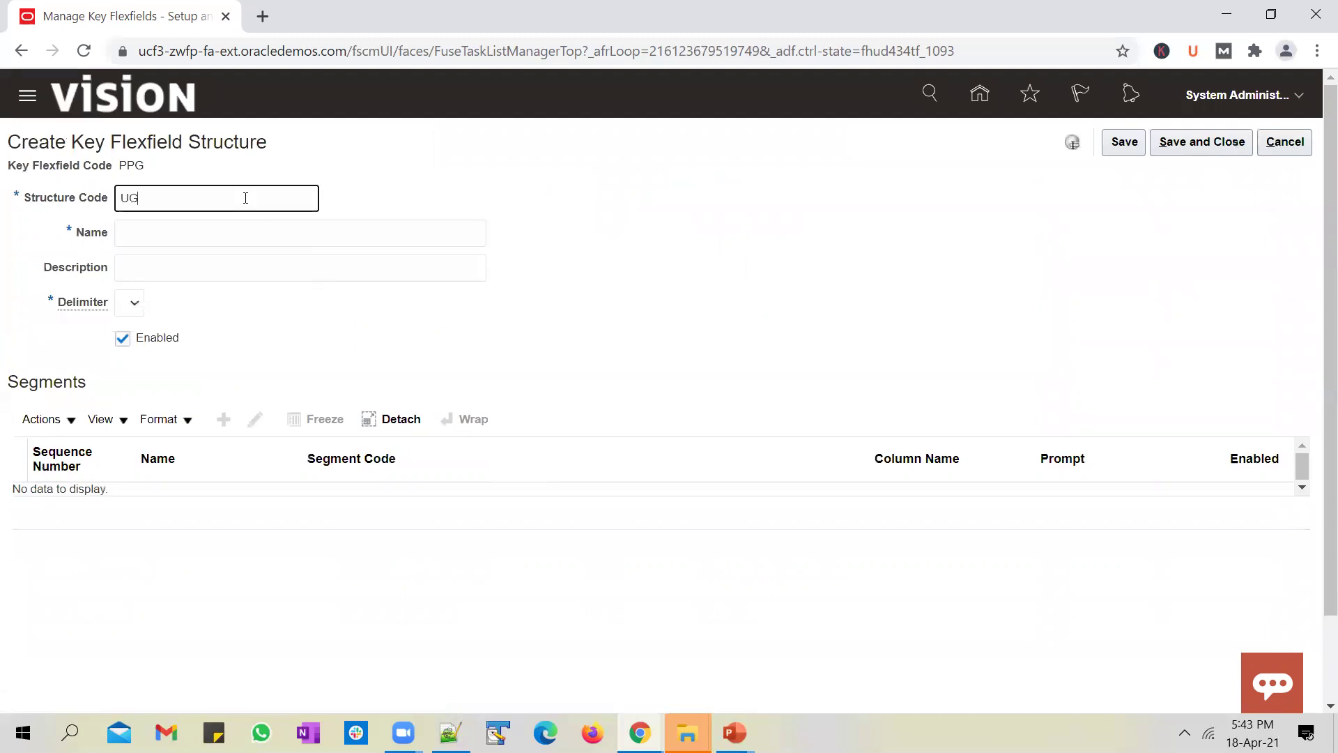
text(PPG)
key(Tab)
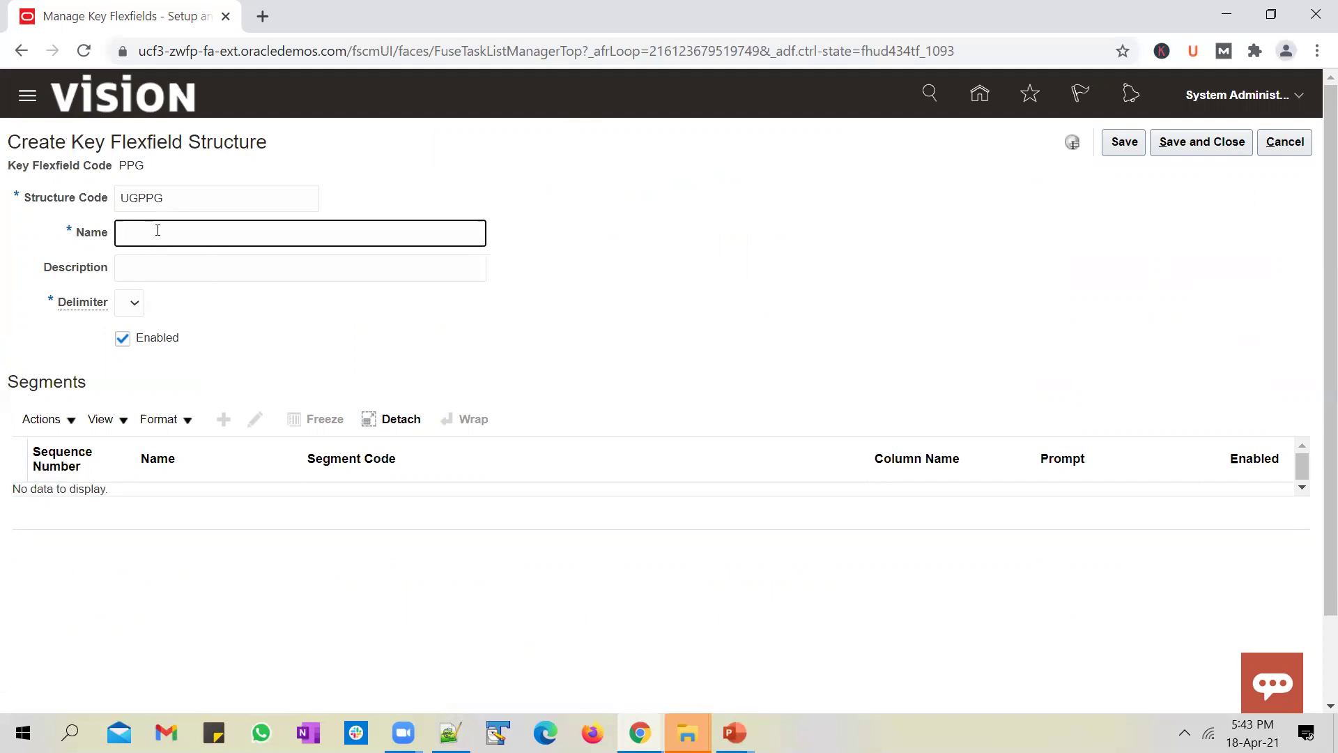
key(shift+Tab)
key(ctrl+c)
key(Tab)
key(ctrl+v)
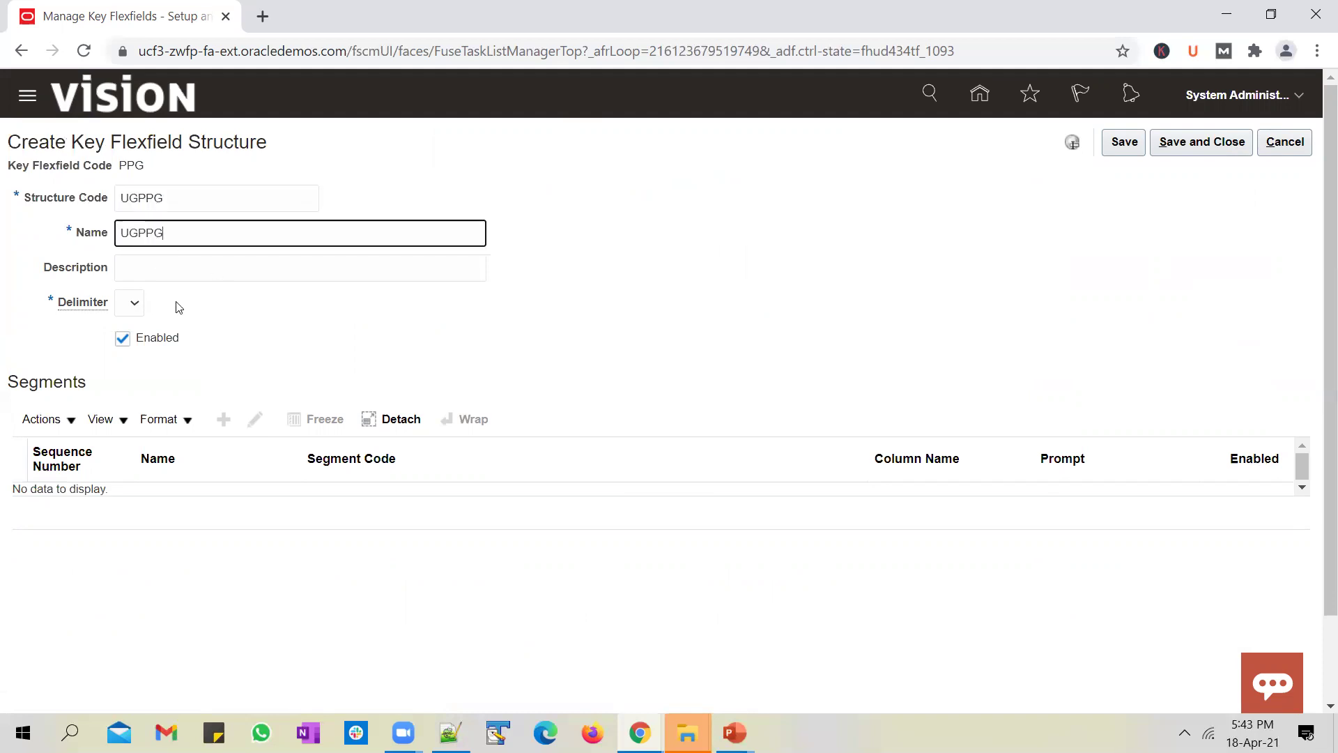
Step: Set the UGPPG structure's delimiter to a period
click(138, 312)
click(126, 385)
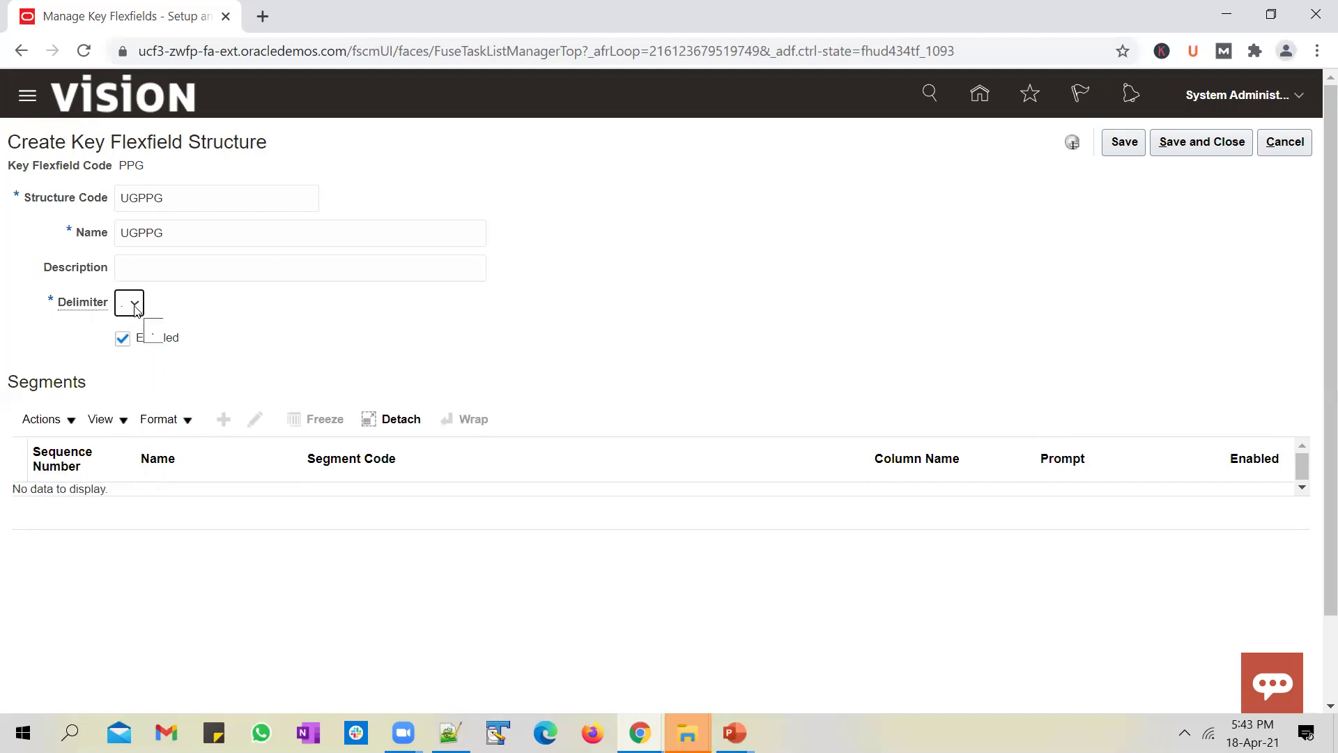
click(134, 304)
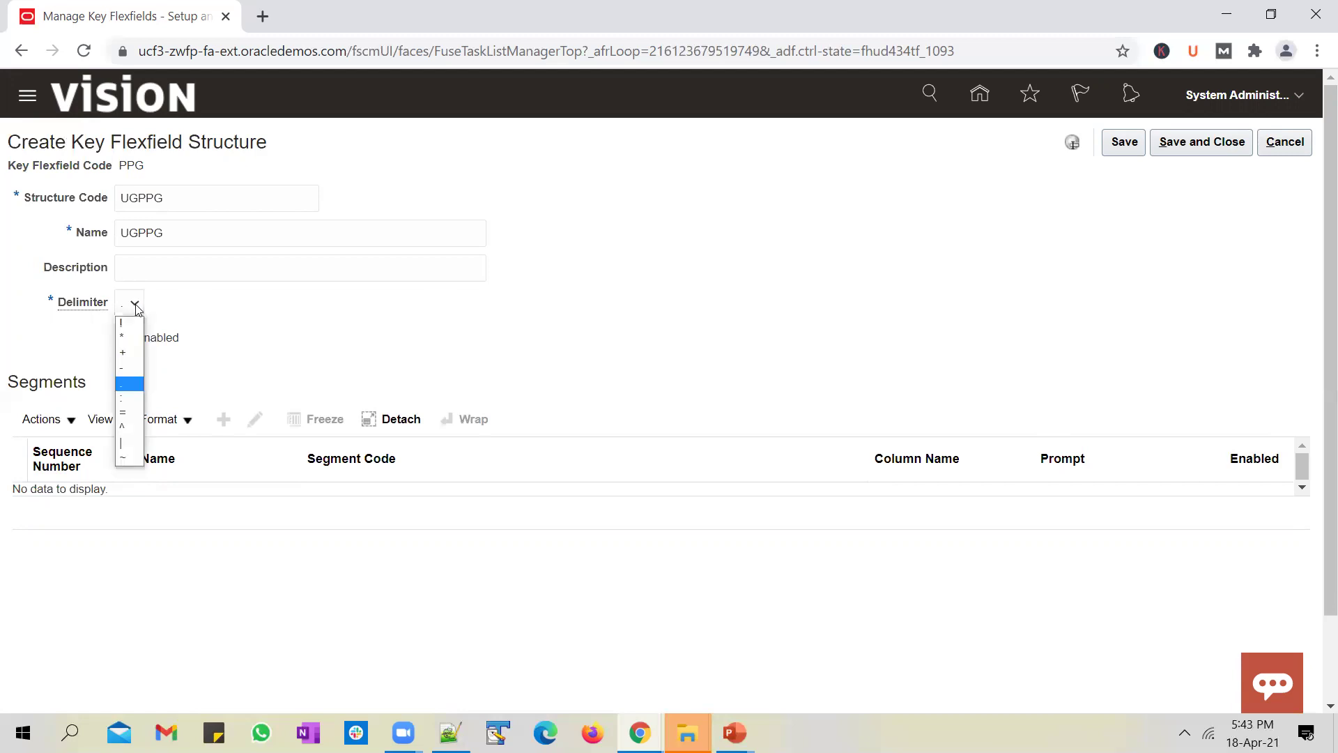
click(136, 385)
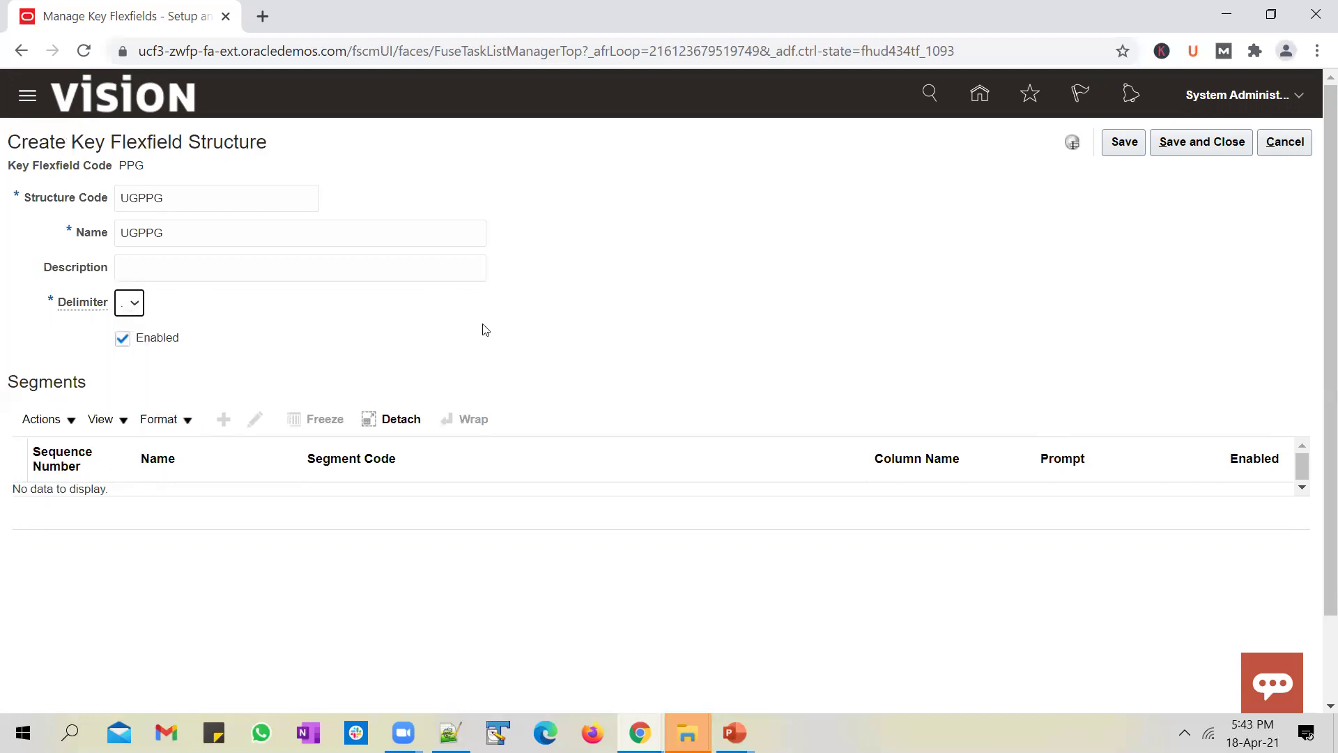
Step: Save the UGPPG structure and add a new segment with code Skill
click(1124, 144)
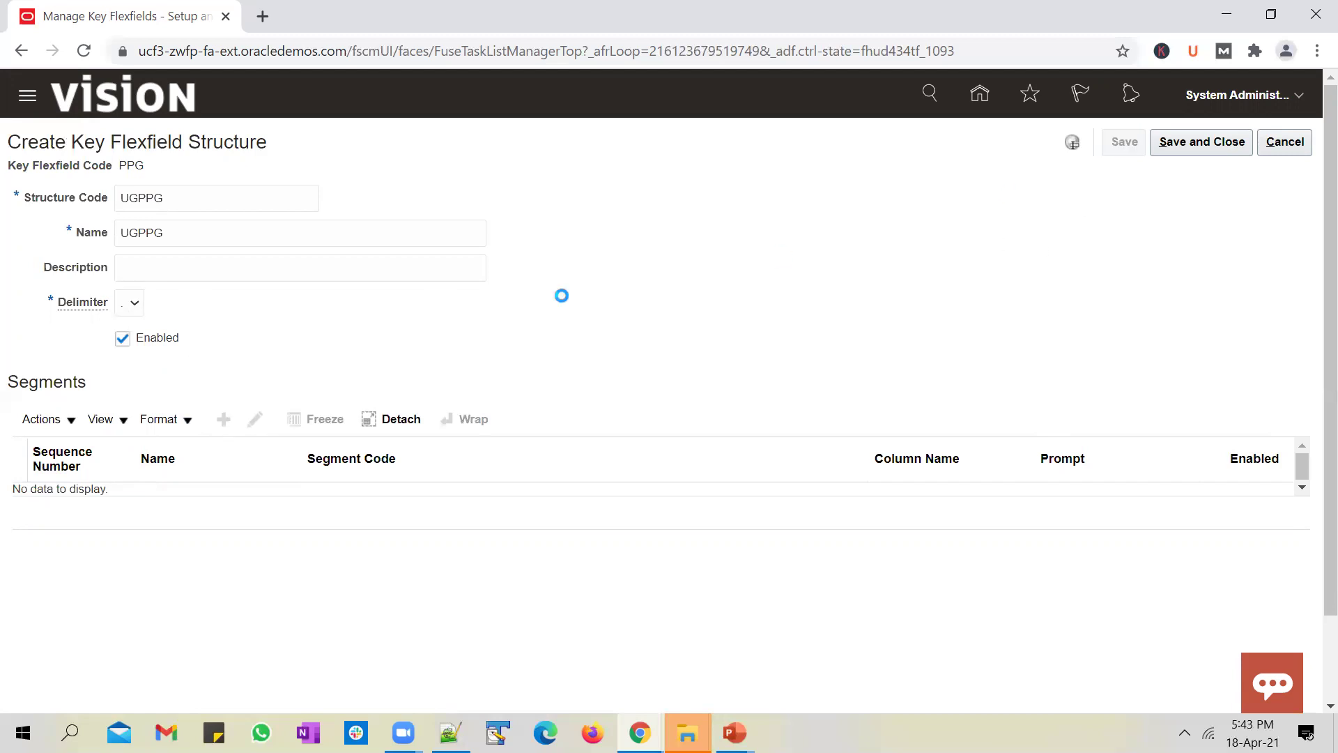
click(223, 412)
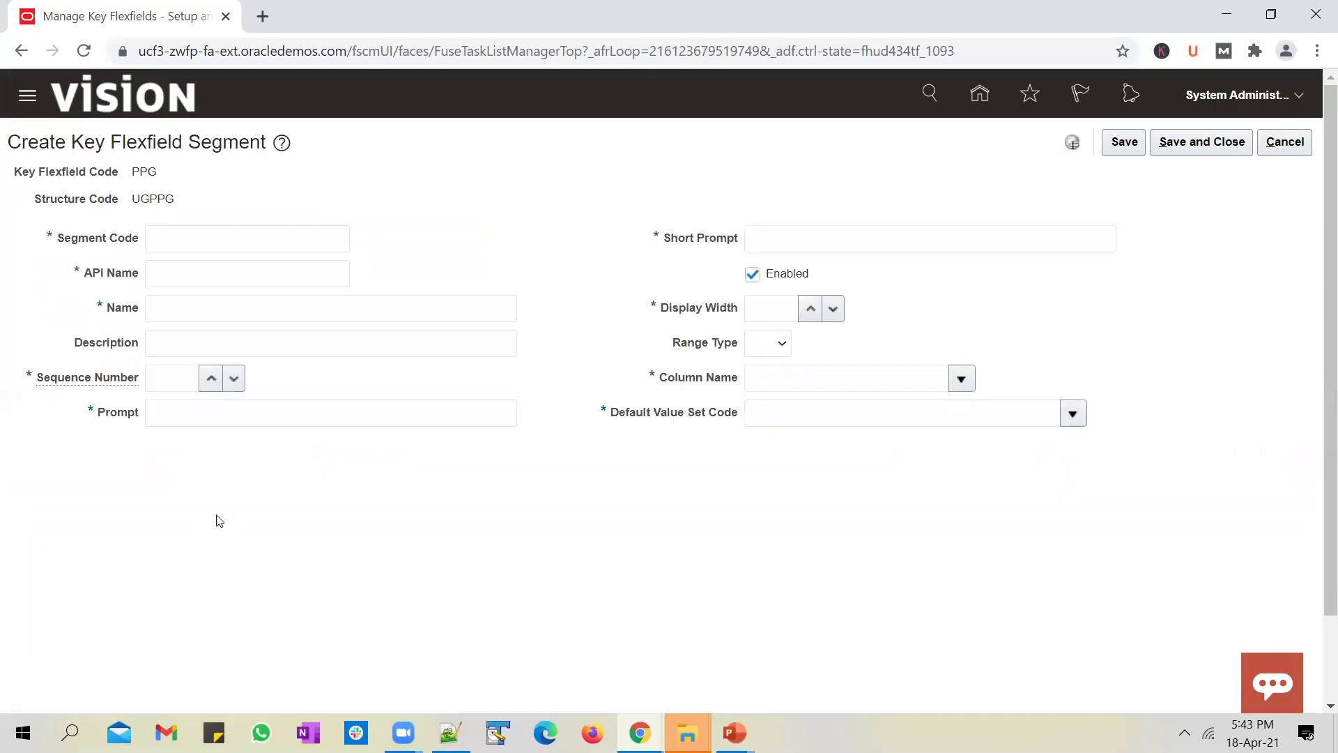
click(218, 234)
text(Skill)
key(Tab)
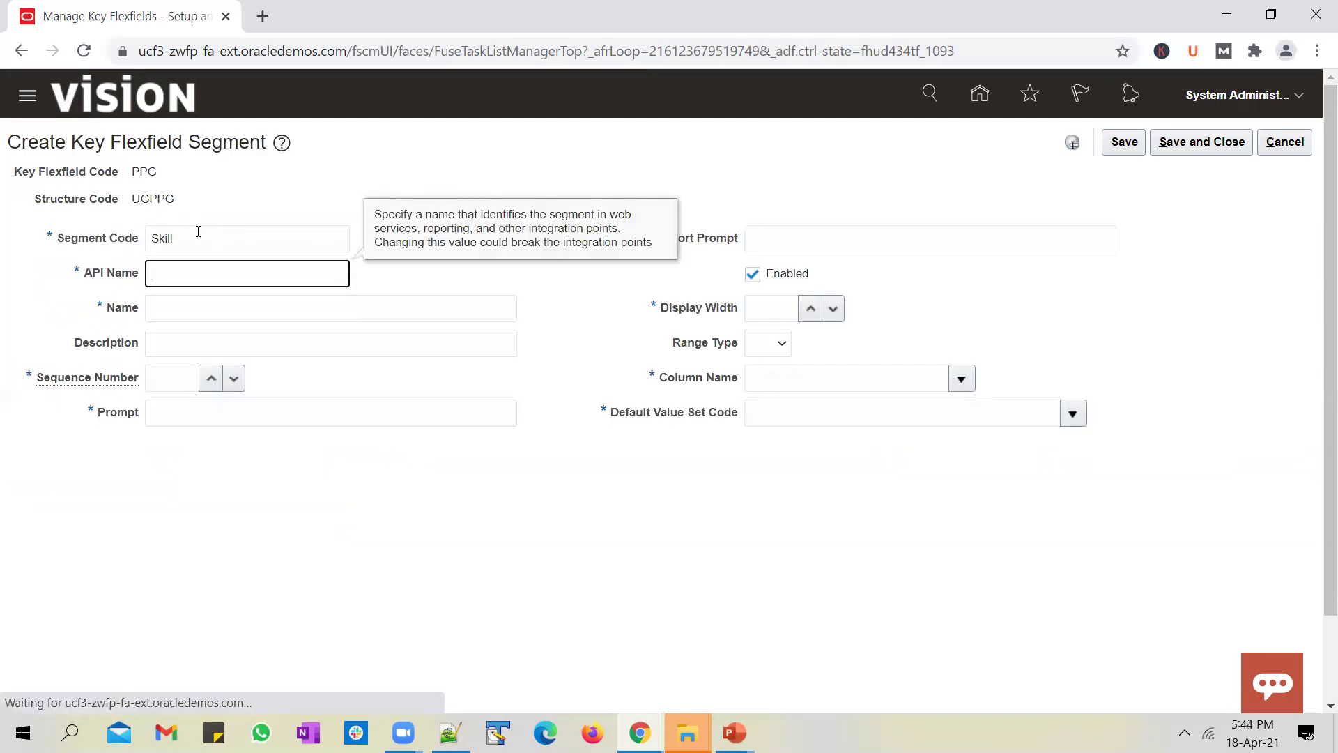
Step: Give the segment name Skill, sequence 1, prompt and short prompt Skill, display width 10
click(223, 309)
text(Skill)
key(Tab)
key(Tab)
text(1)
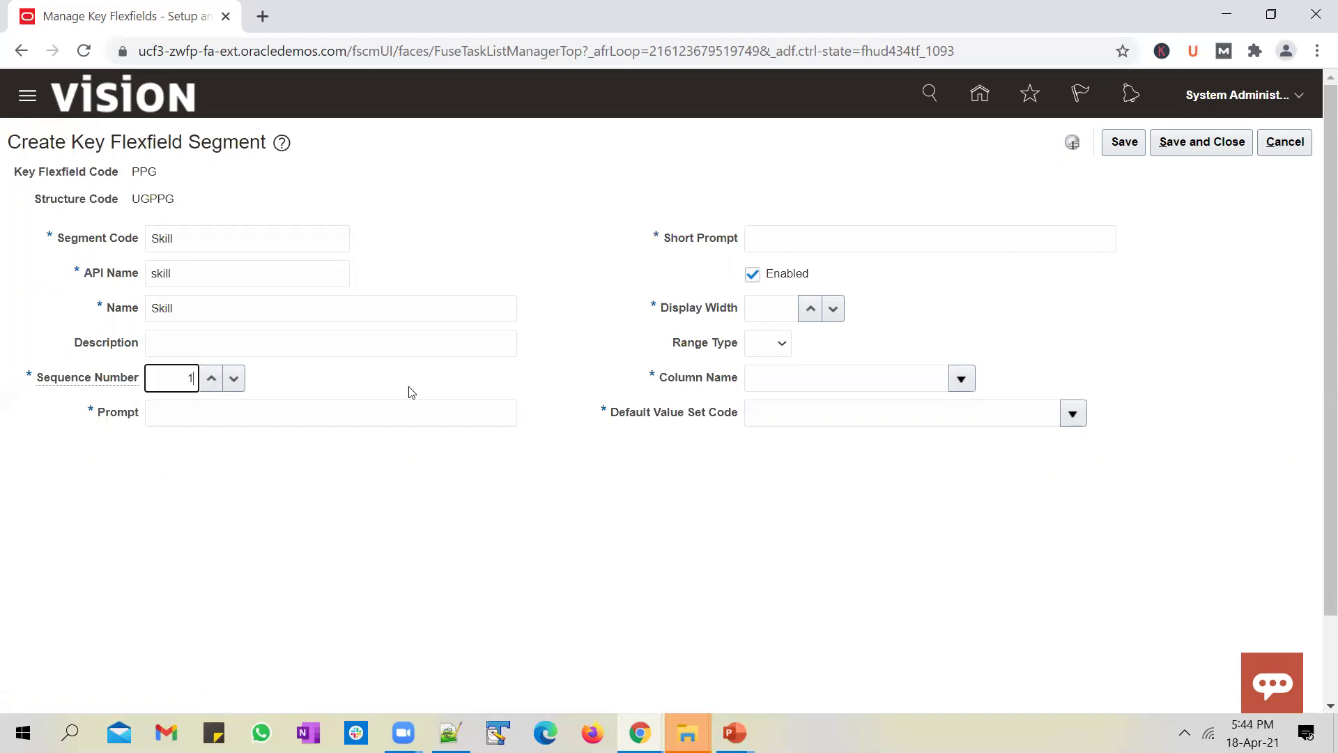
key(Tab)
text(Skill)
click(799, 247)
text(Skill)
click(774, 311)
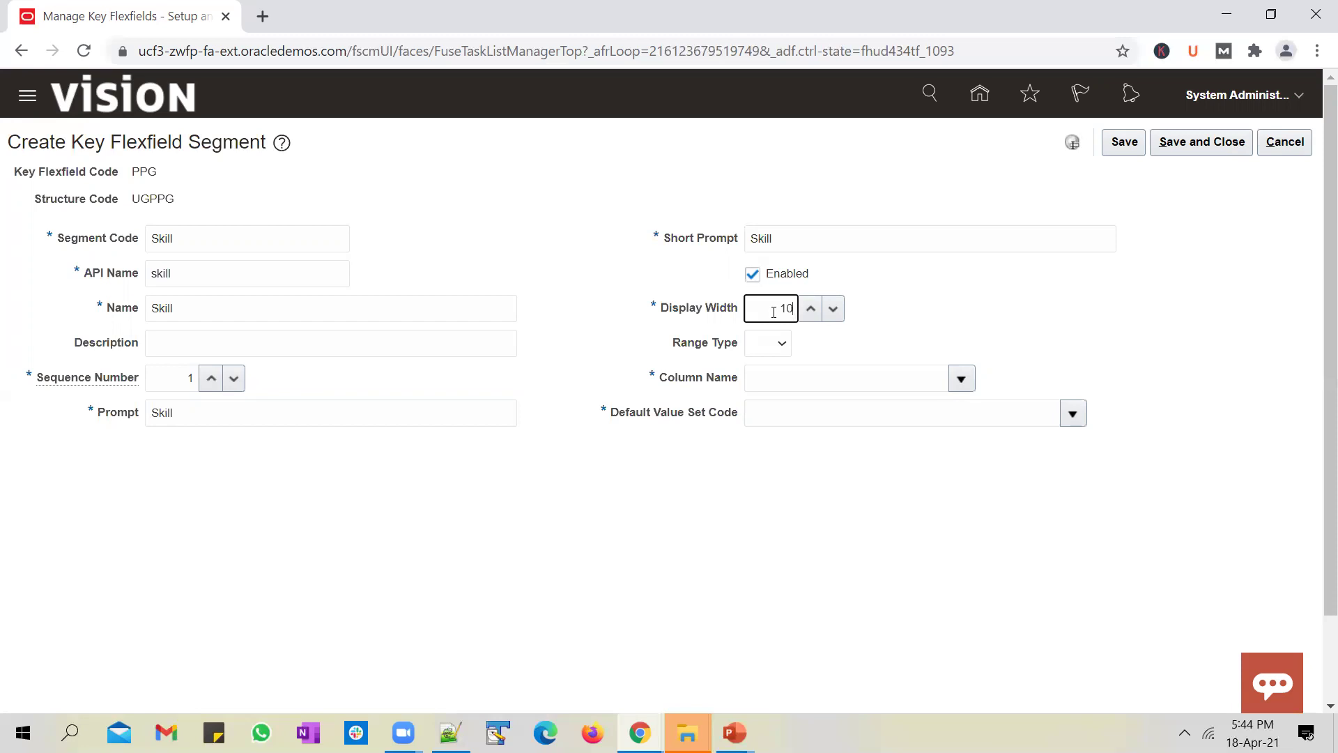
key(Tab)
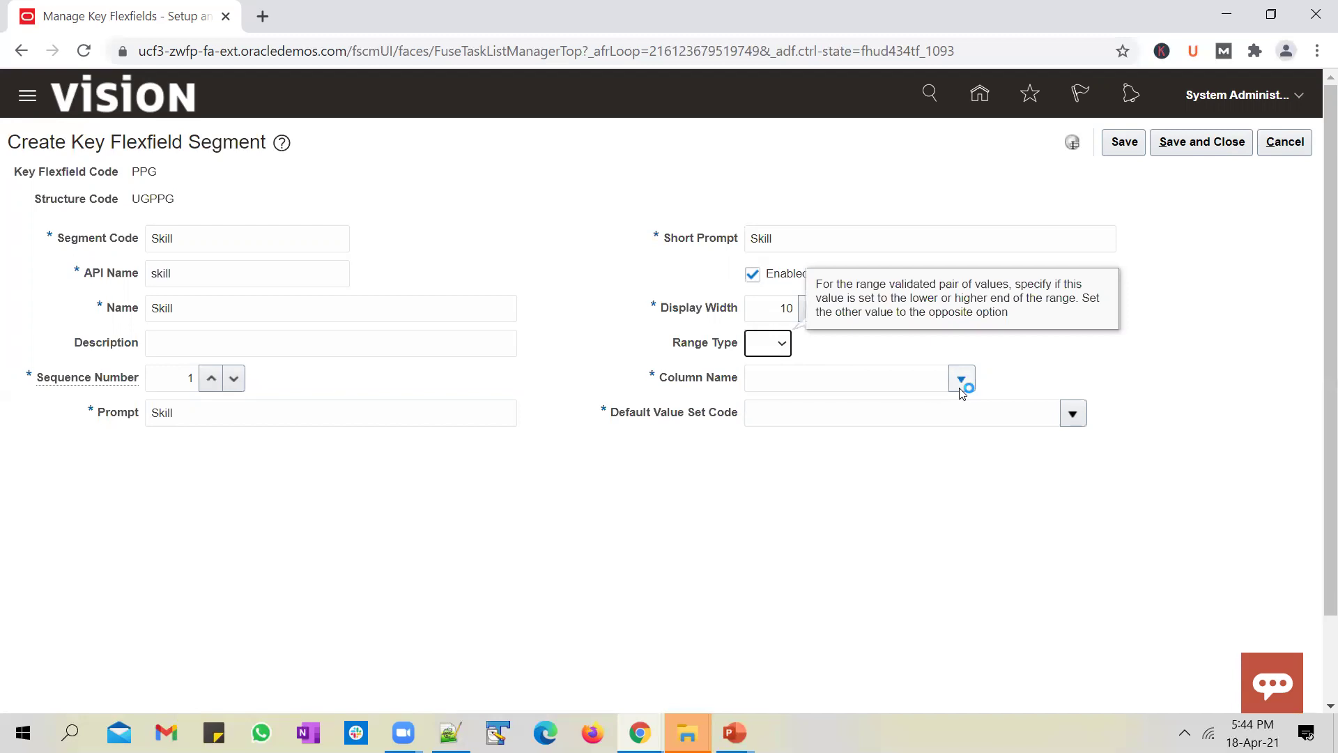
click(961, 380)
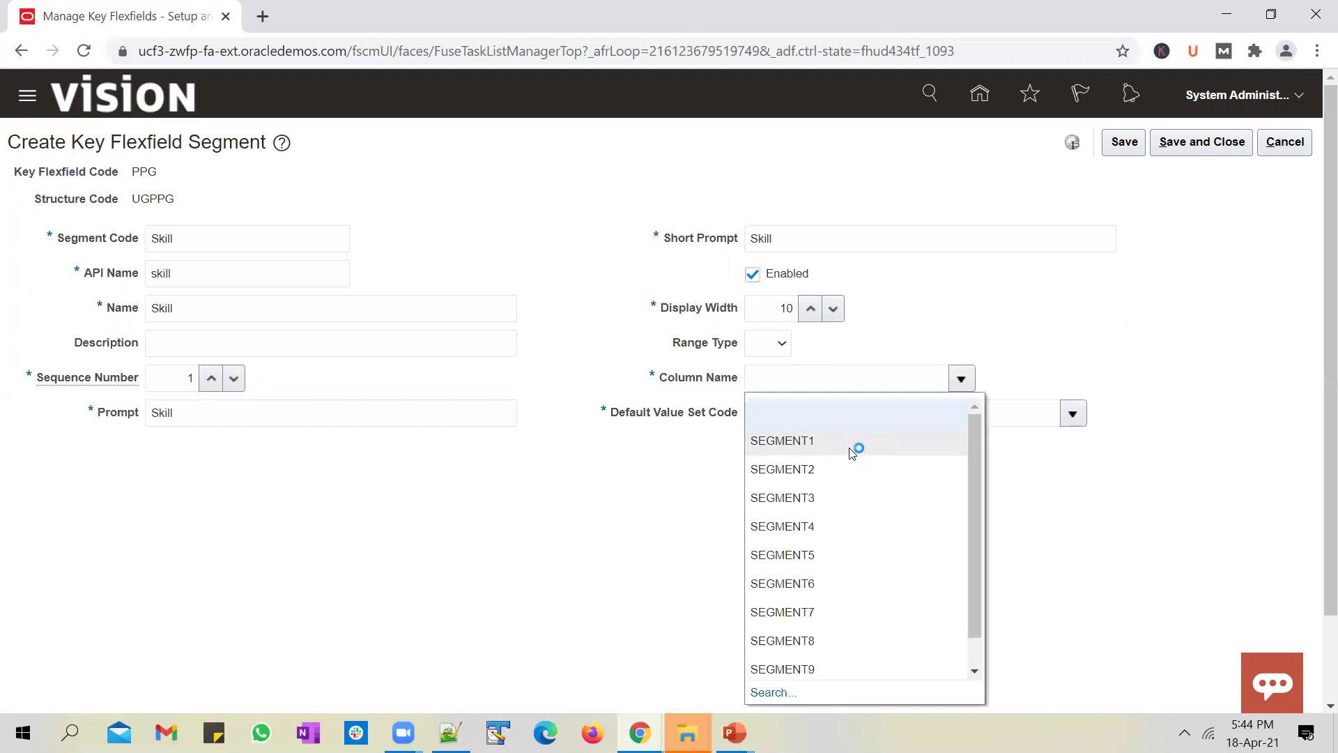
Step: Map the Skill segment to column SEGMENT1 and bring up the default value set search
click(852, 452)
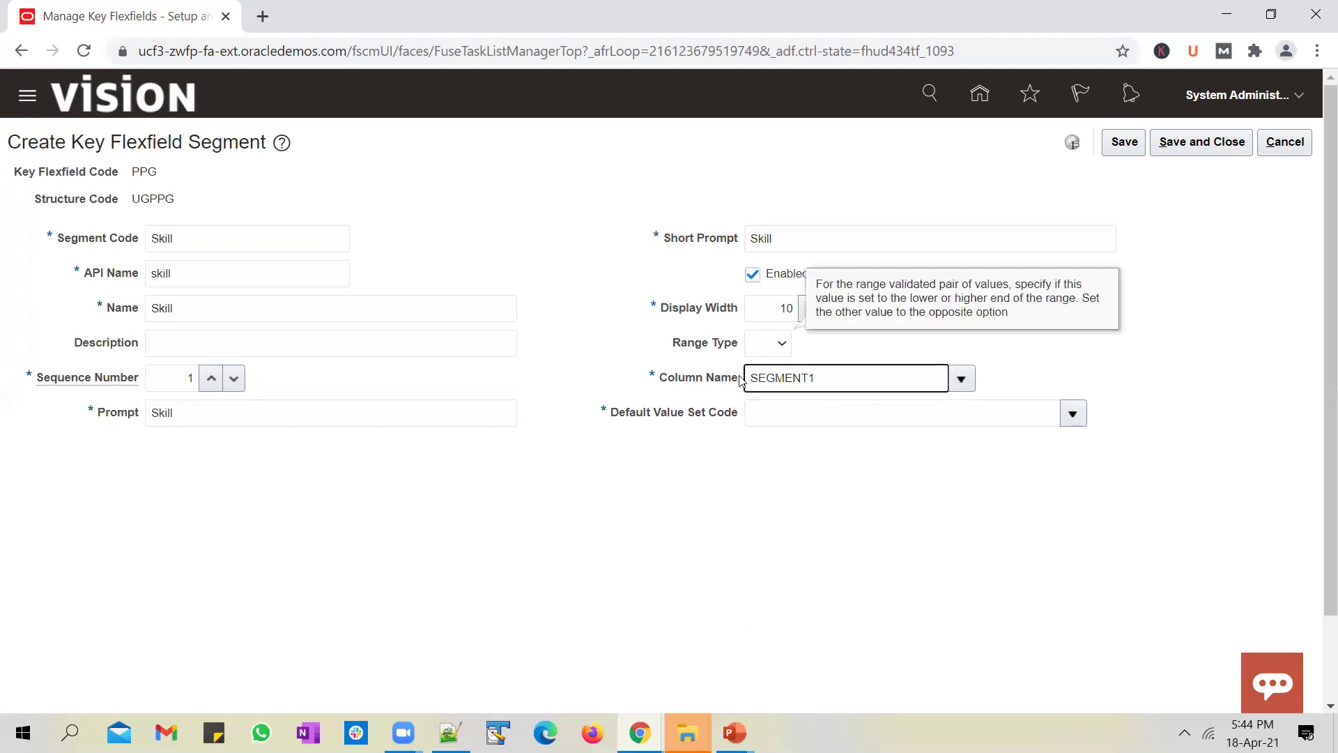
click(1073, 413)
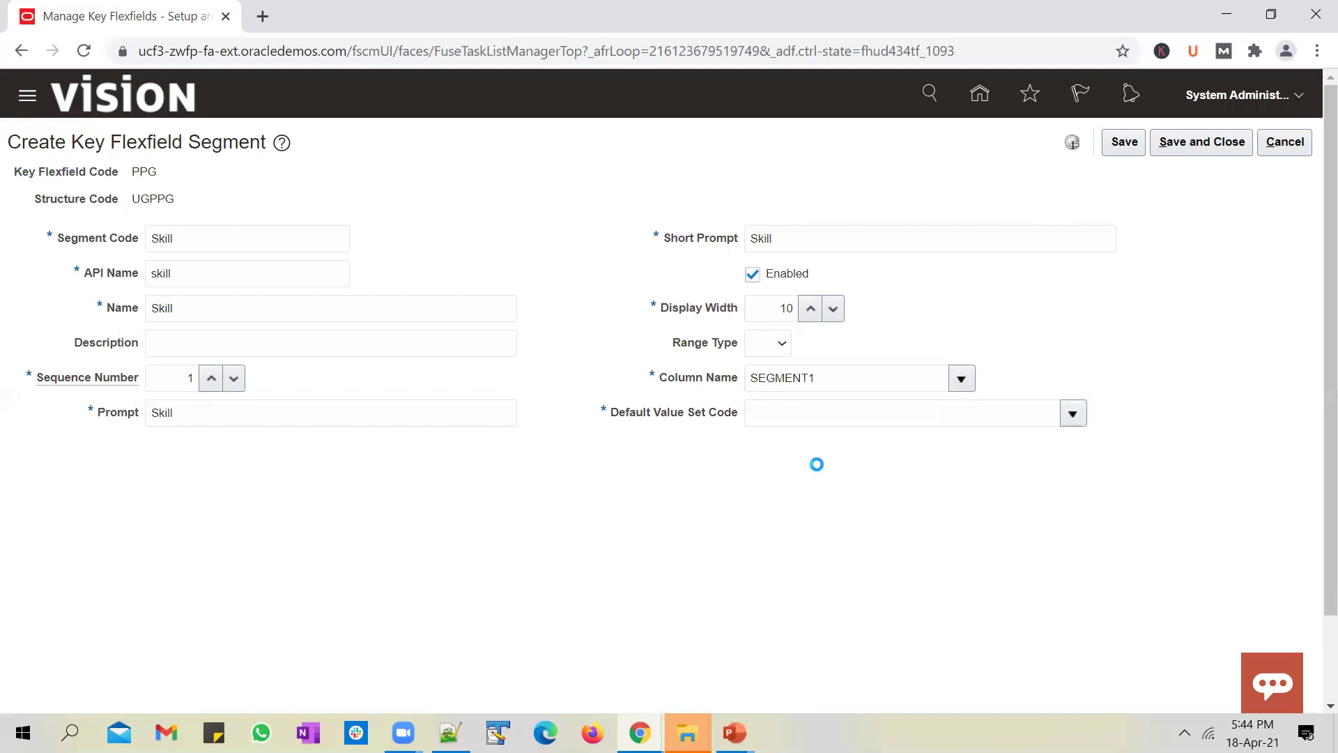
click(773, 382)
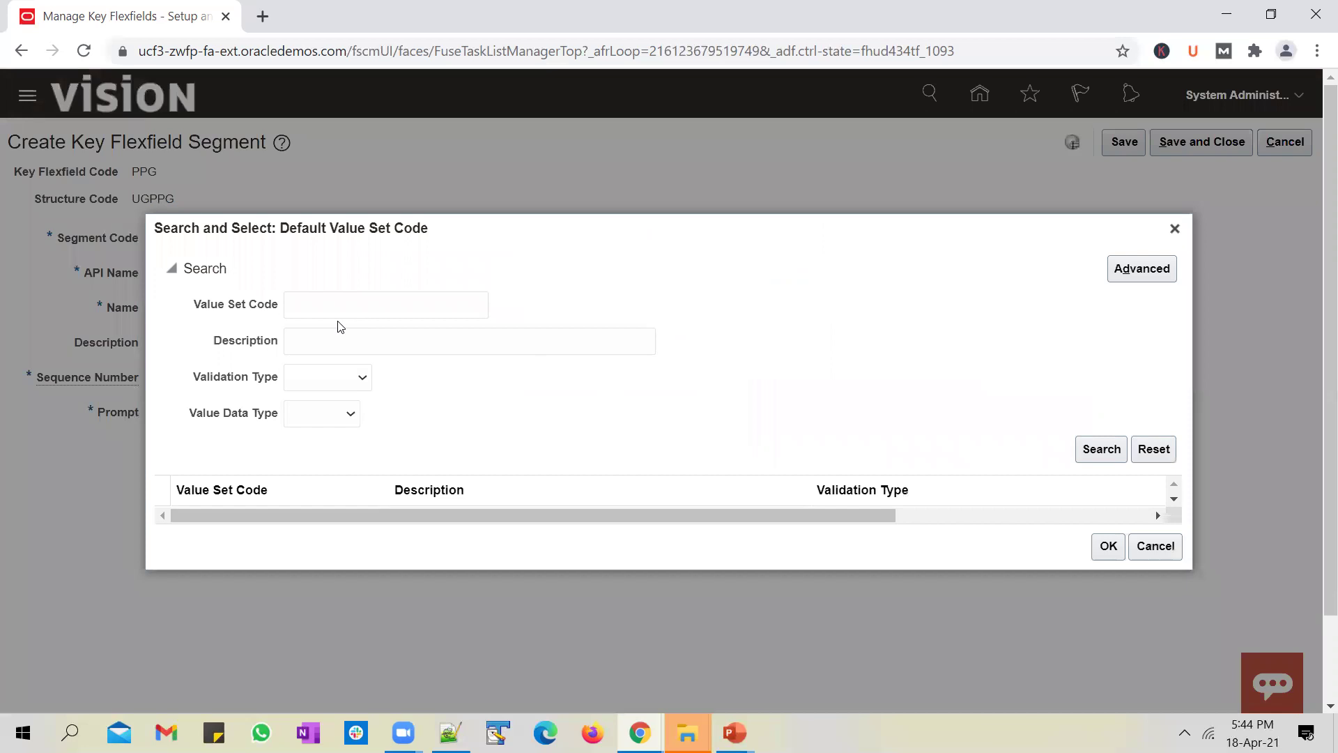
Step: Find '30 char' and pick the 30 Characters value set as Skill's default
click(342, 305)
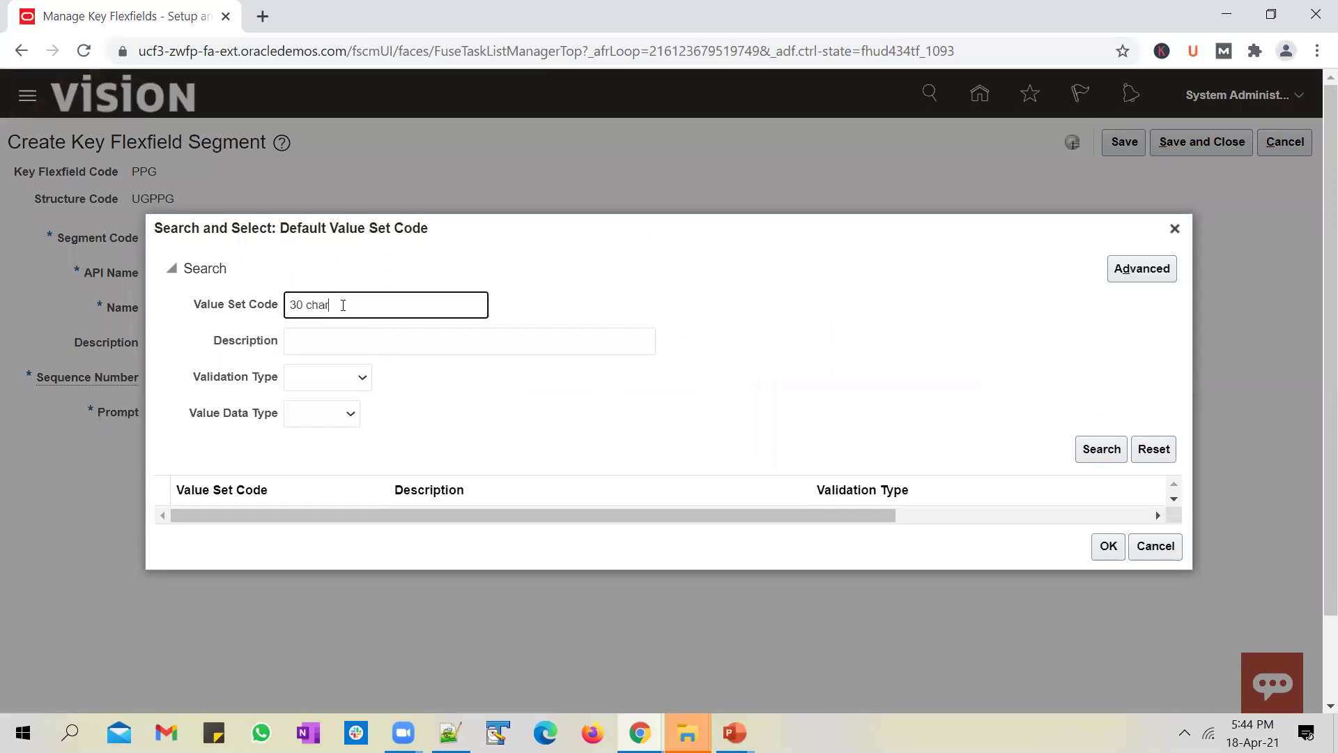
text(30 char)
key(Return)
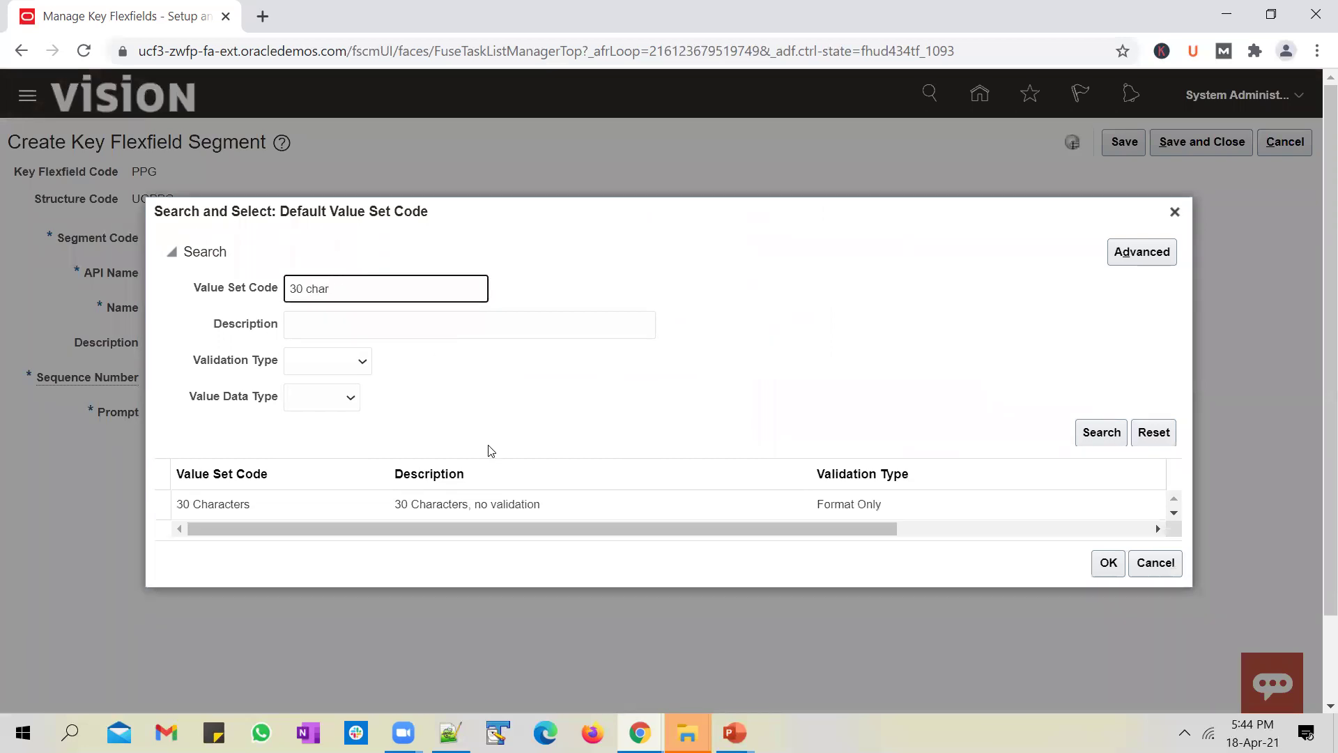
click(523, 504)
click(1109, 562)
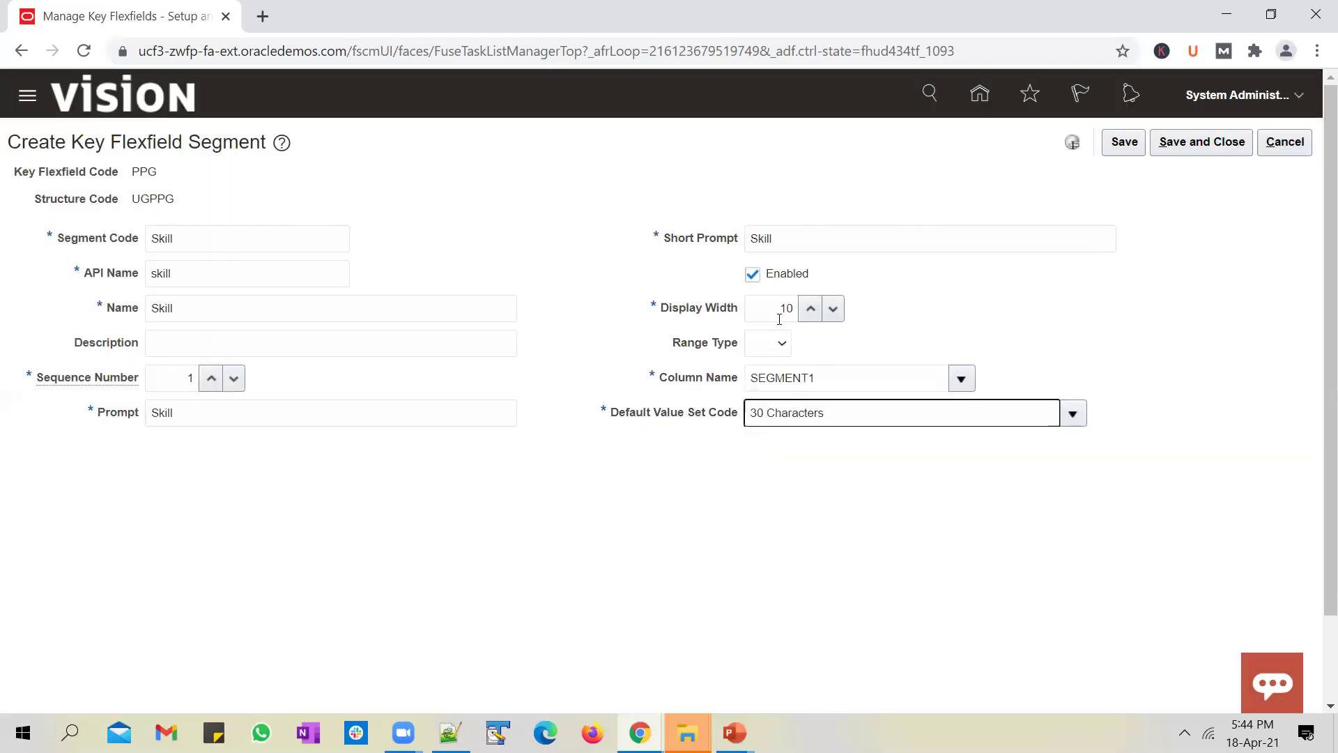
Step: Change the Skill display width to 30 and save the segment into UGPPG
double_click(779, 319)
text(30)
key(Tab)
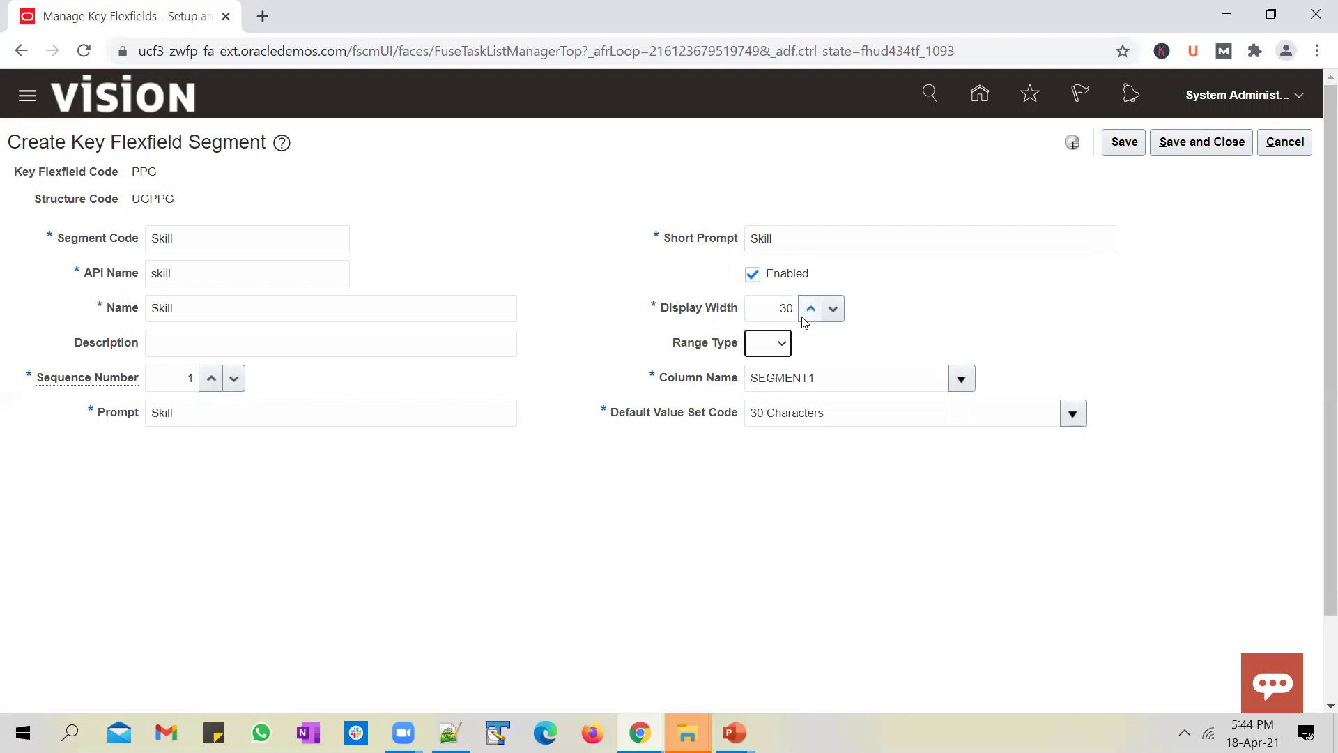
click(1179, 155)
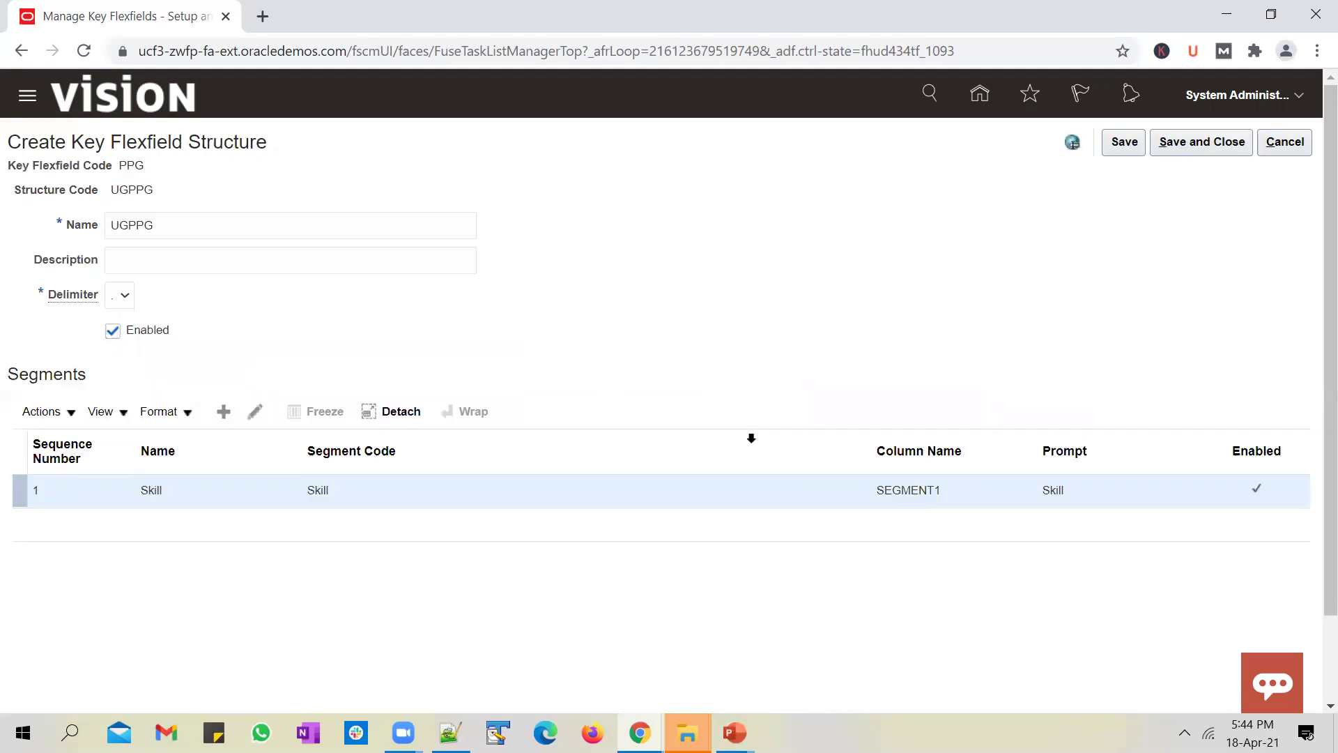
click(223, 411)
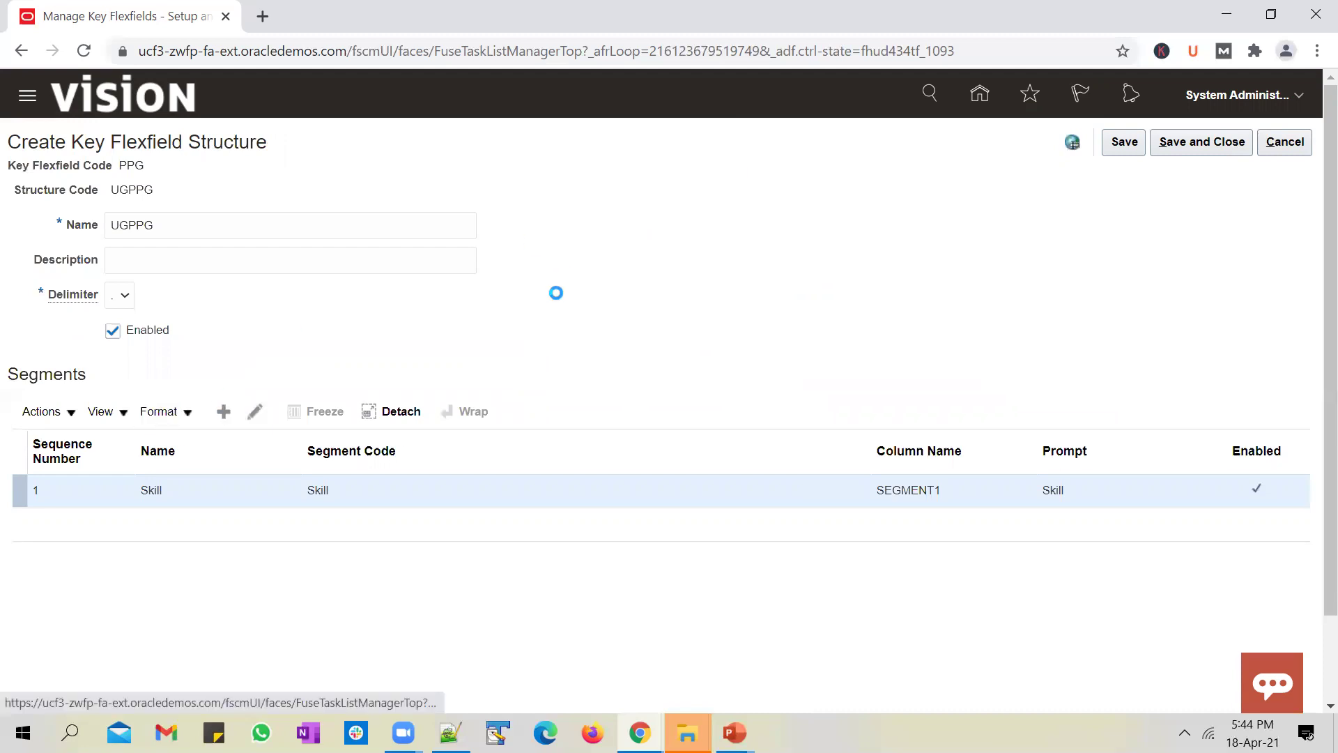
Step: Enter Skill Level as the new segment's code and name
click(308, 236)
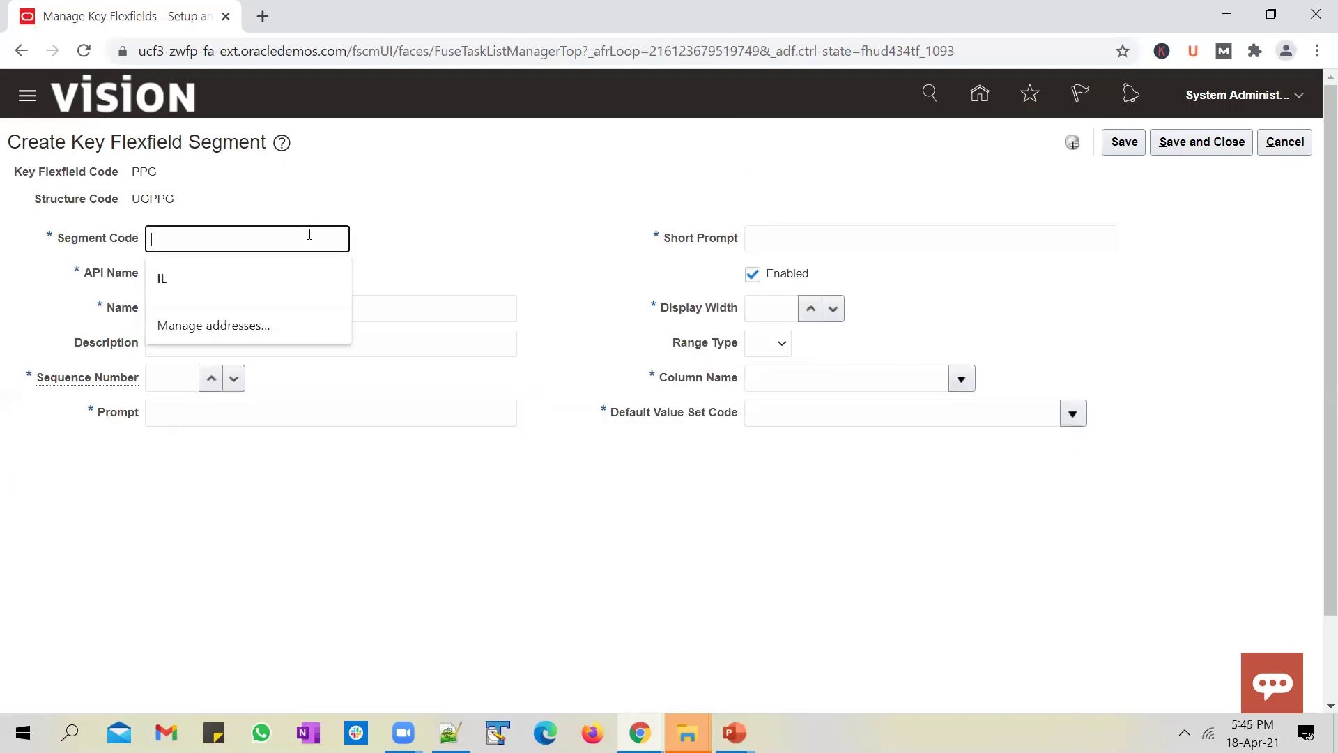
text(Skill Level)
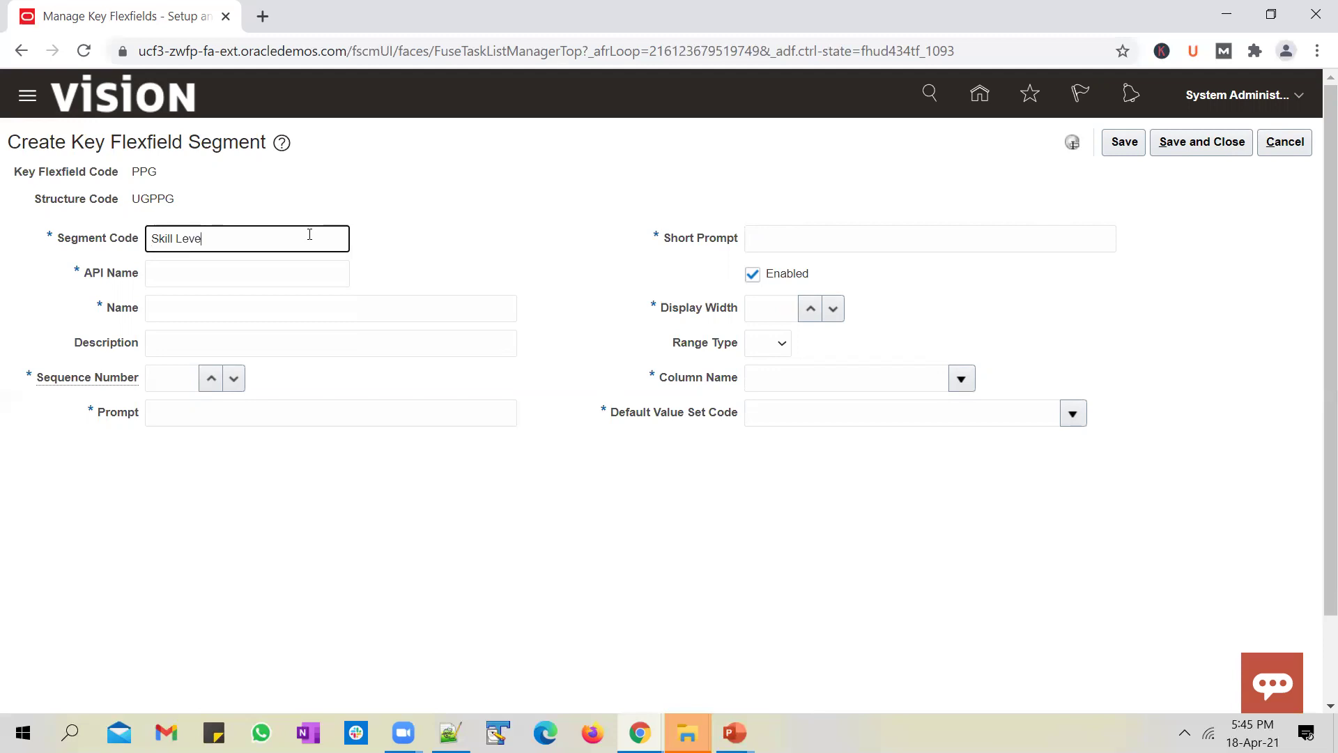
key(Tab)
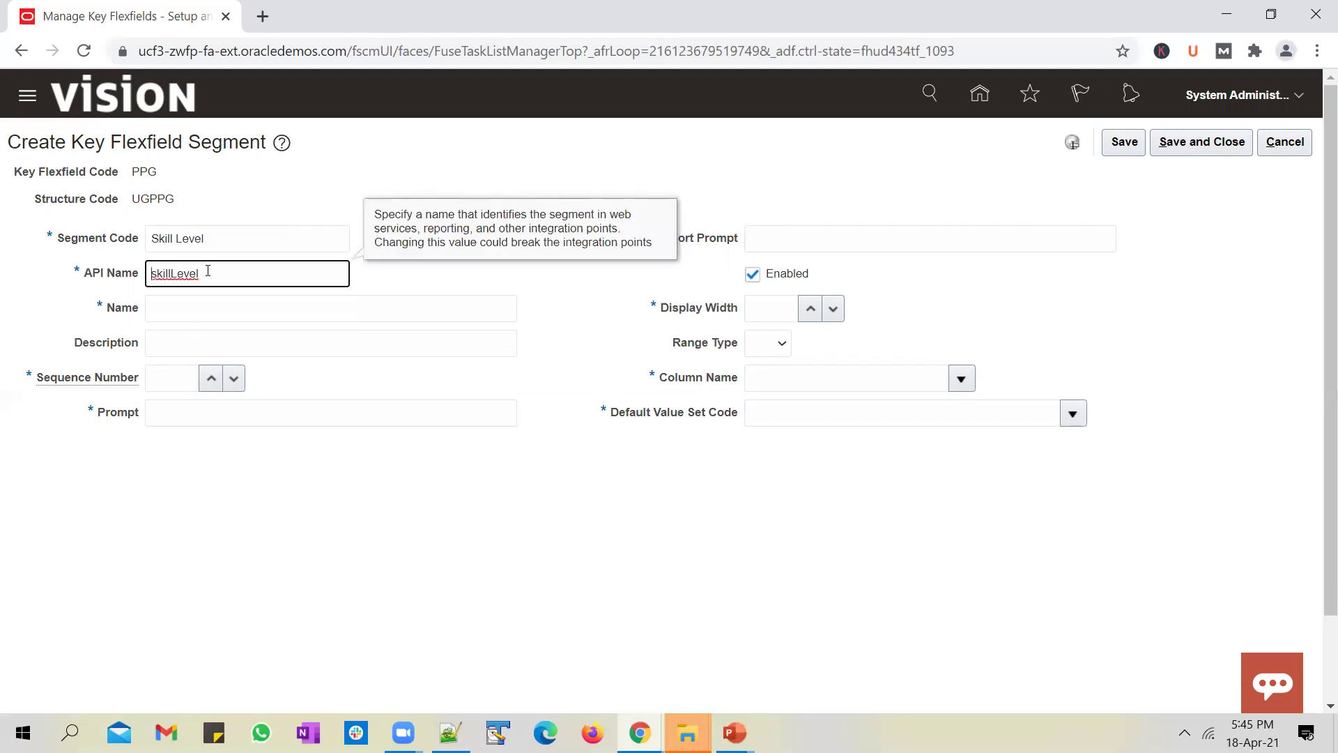
triple_click(200, 244)
key(ctrl+c)
click(229, 311)
key(ctrl+v)
Step: Set sequence 2, prompt and short prompt Skill Level, and display width 30
click(185, 384)
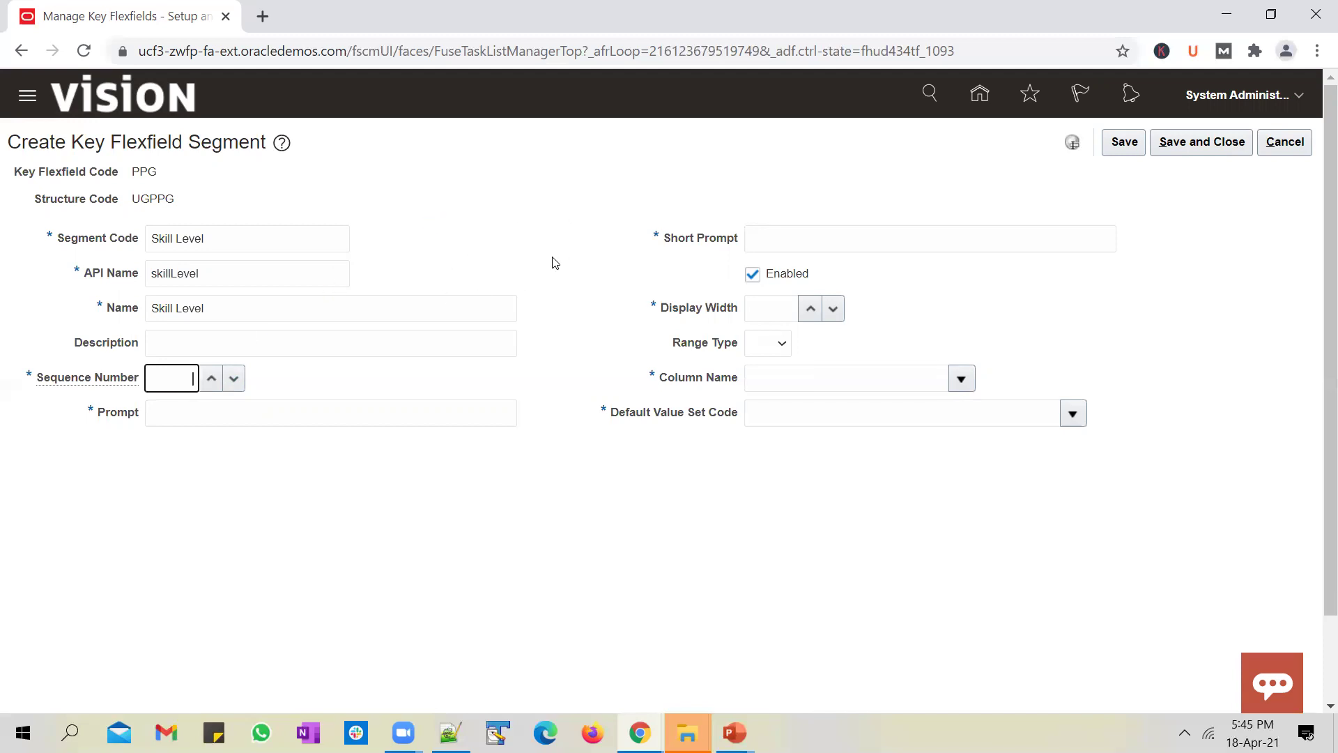
text(2)
key(Tab)
key(ctrl+v)
click(850, 245)
key(ctrl+v)
click(774, 304)
text(30)
key(Tab)
click(806, 385)
click(962, 380)
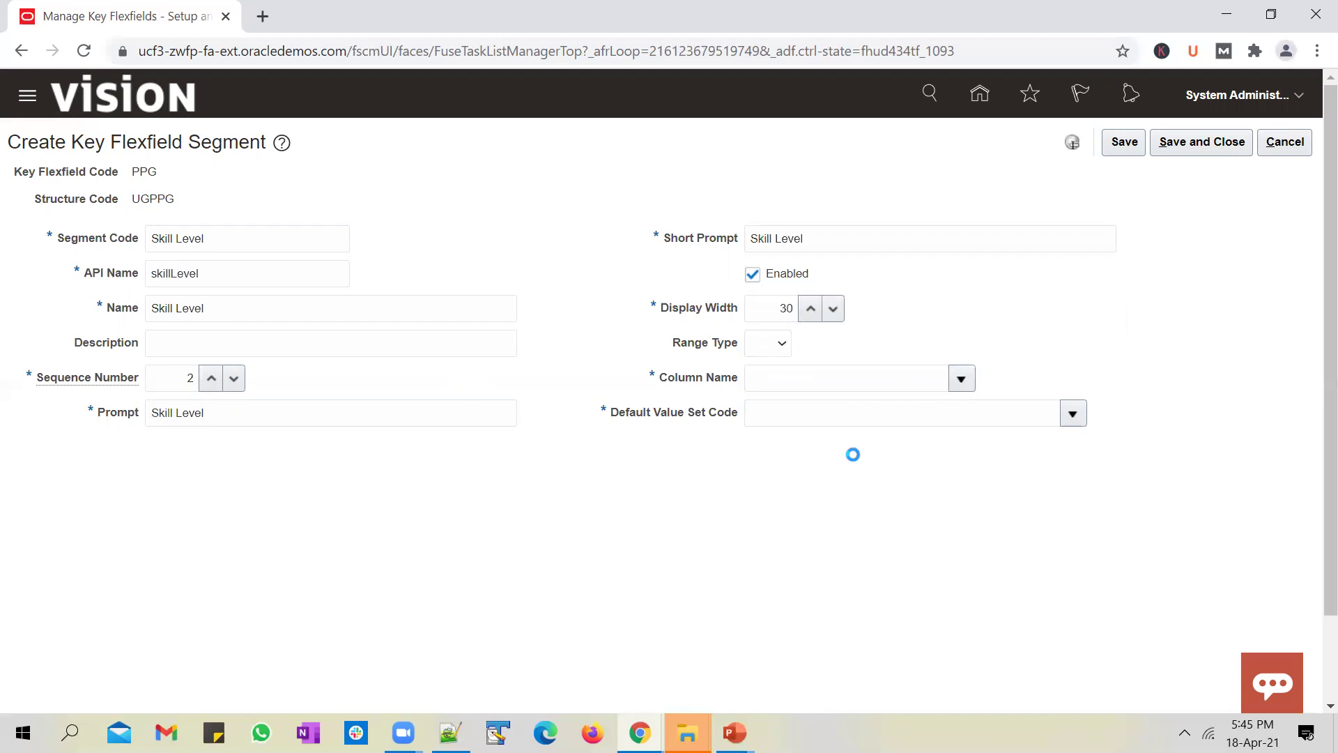
Step: Map Skill Level to SEGMENT2 and choose the 30 Characters default value set
click(830, 467)
click(1075, 415)
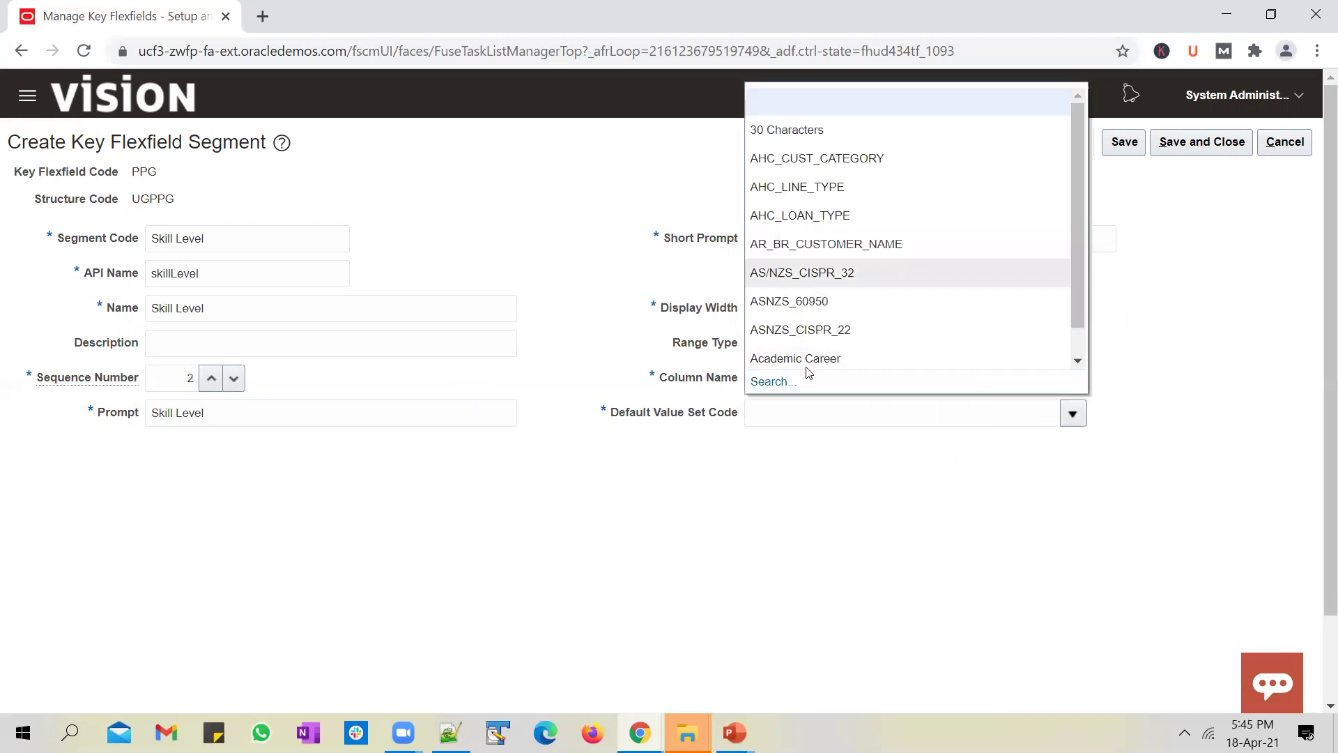
click(772, 383)
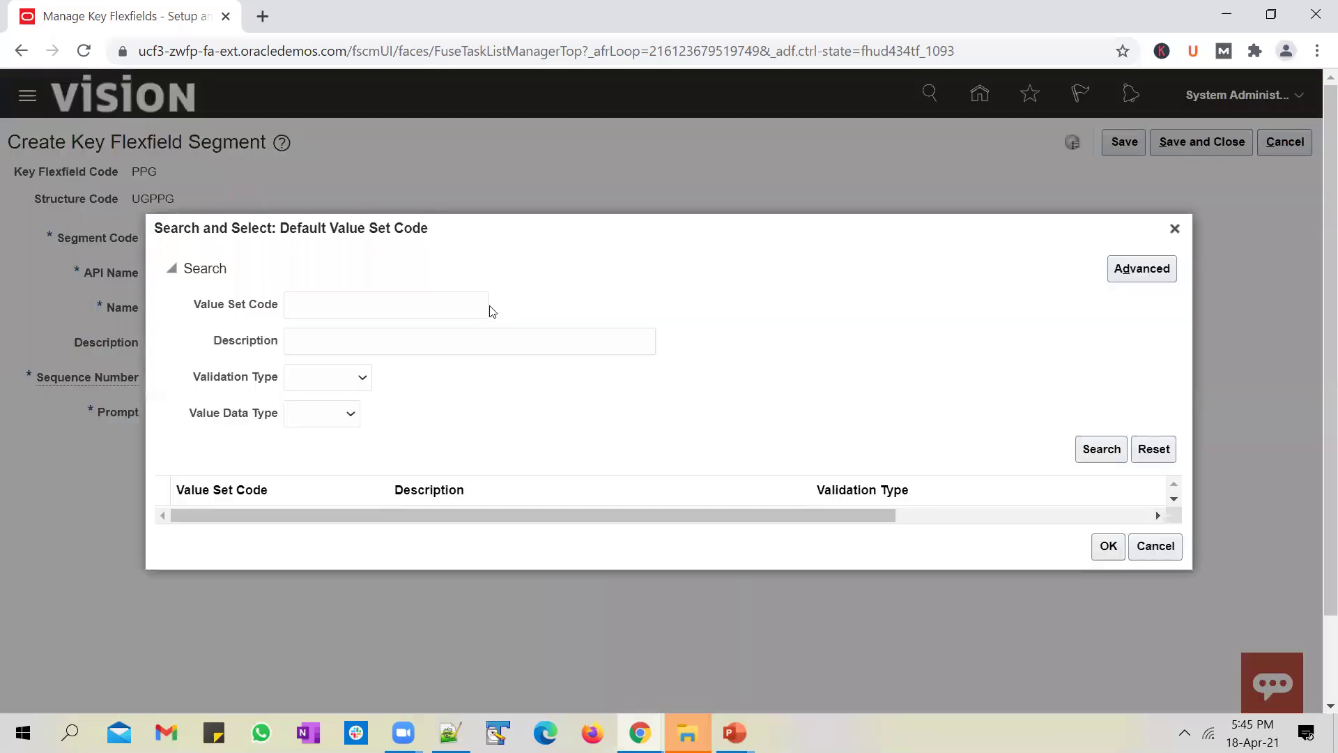
click(474, 301)
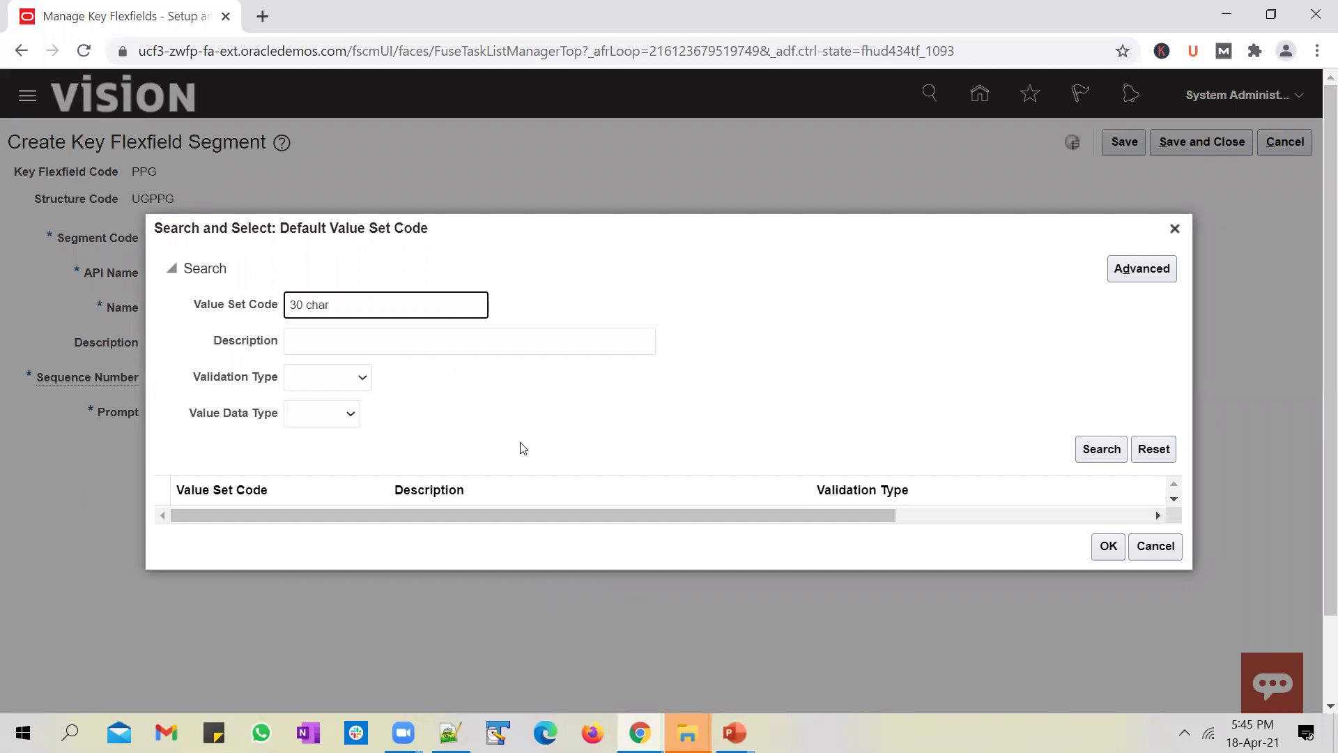
key(Return)
click(548, 516)
click(1107, 562)
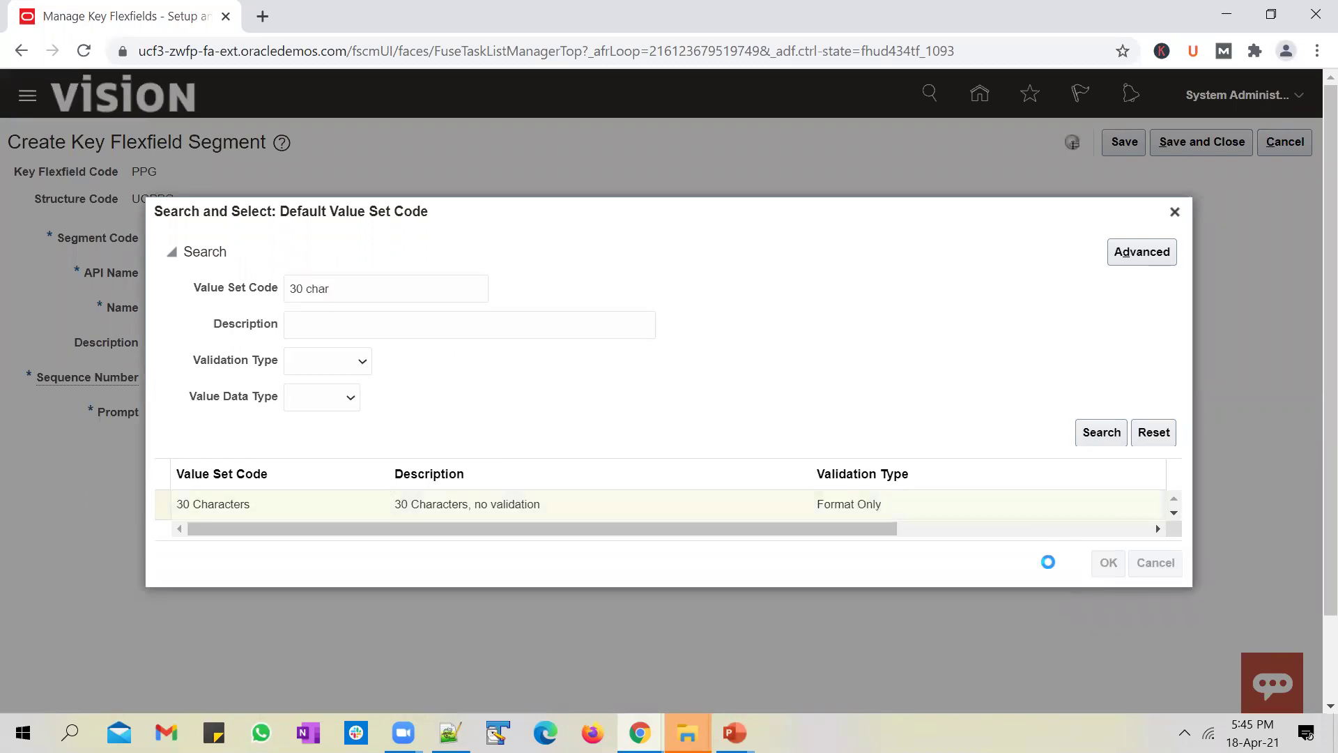
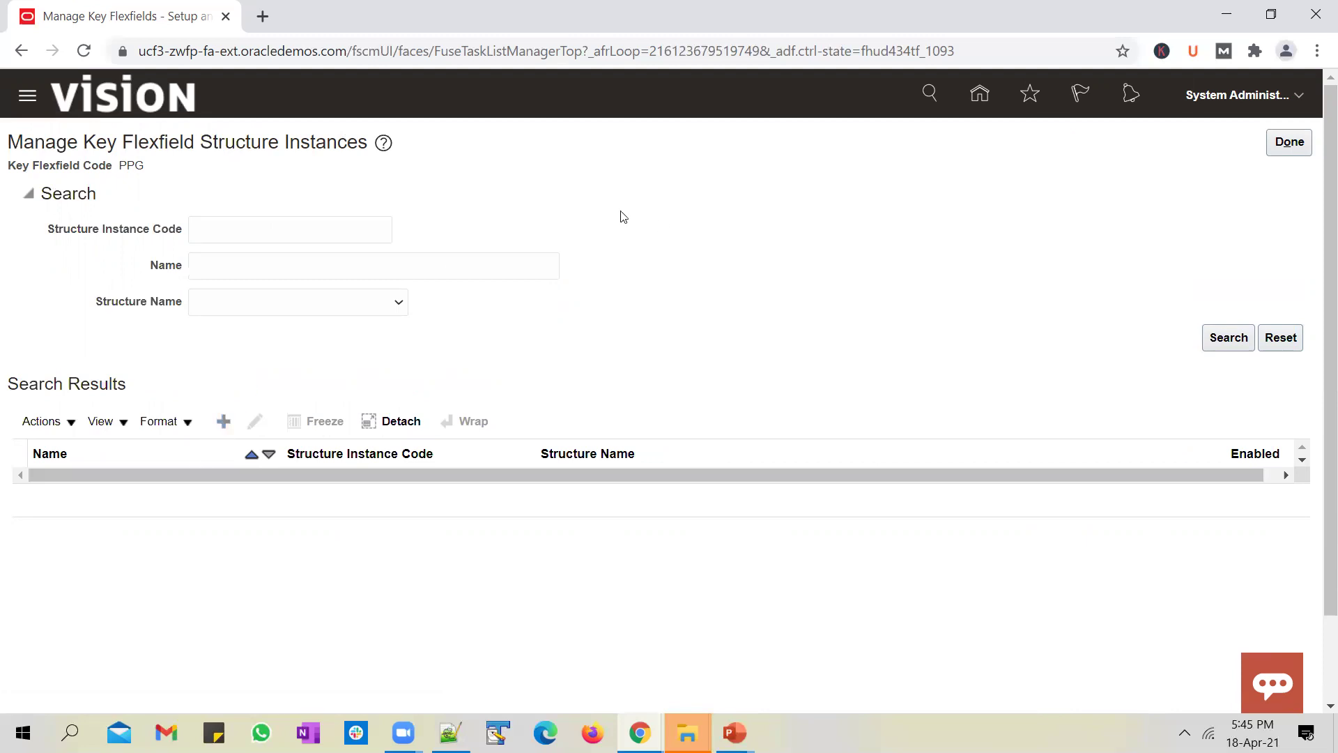
Step: Create structure instance UGPPGInstance (code and name) for the UGPPG structure and save it
click(267, 204)
text(UGPPGInstance)
key(Tab)
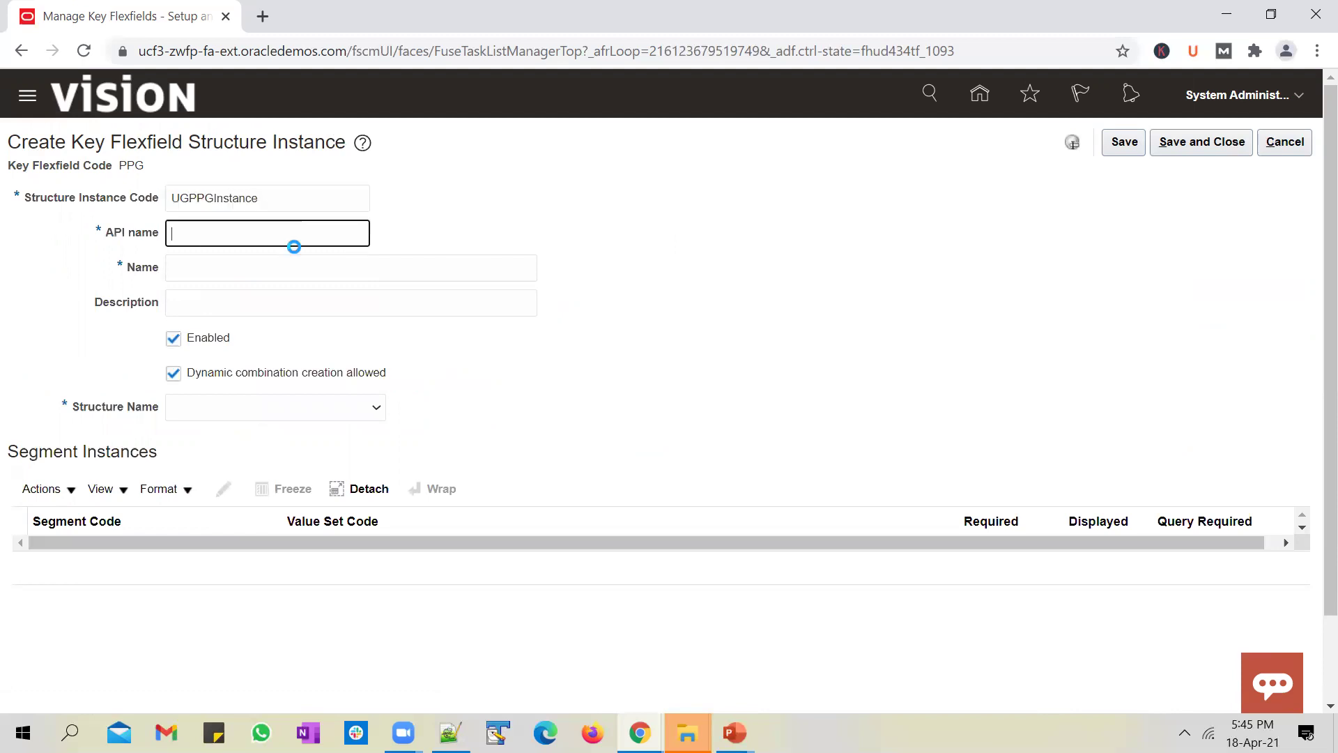
drag(266, 203, 158, 213)
key(ctrl+c)
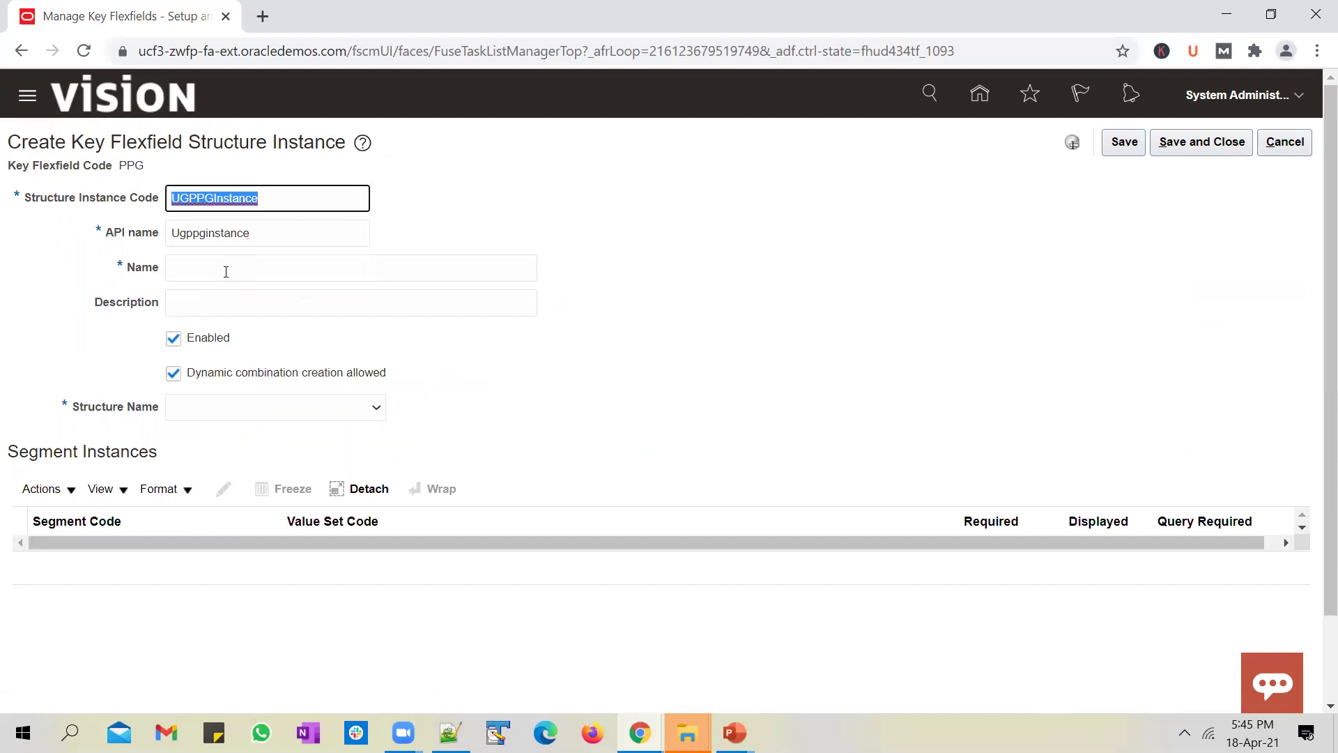
click(226, 272)
key(ctrl+v)
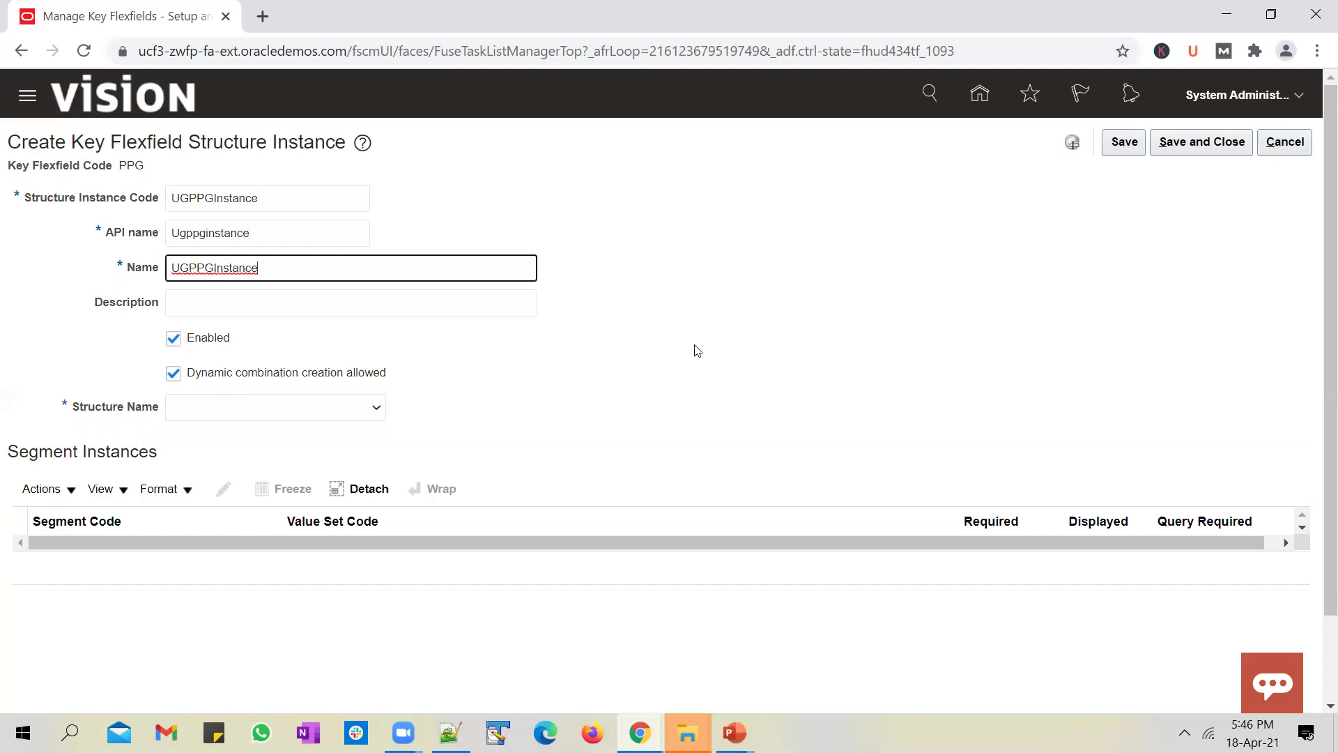
click(367, 415)
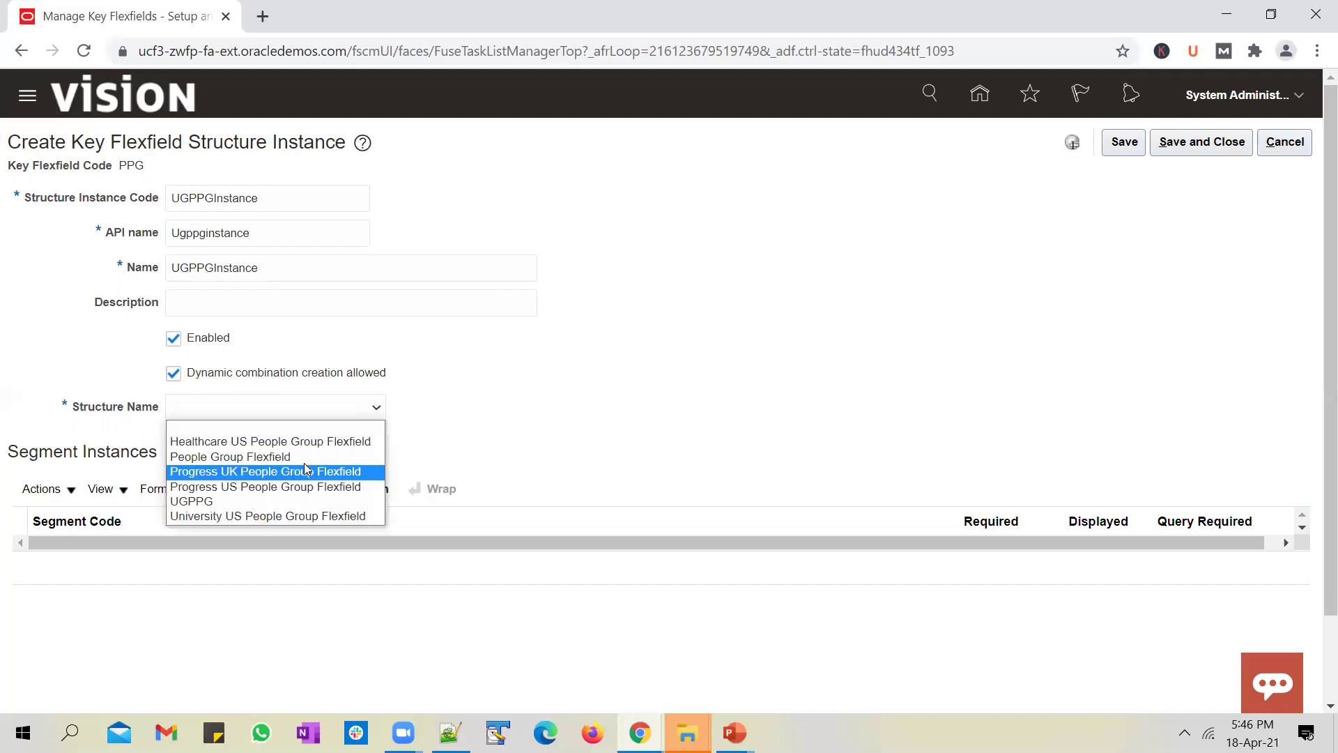
click(233, 501)
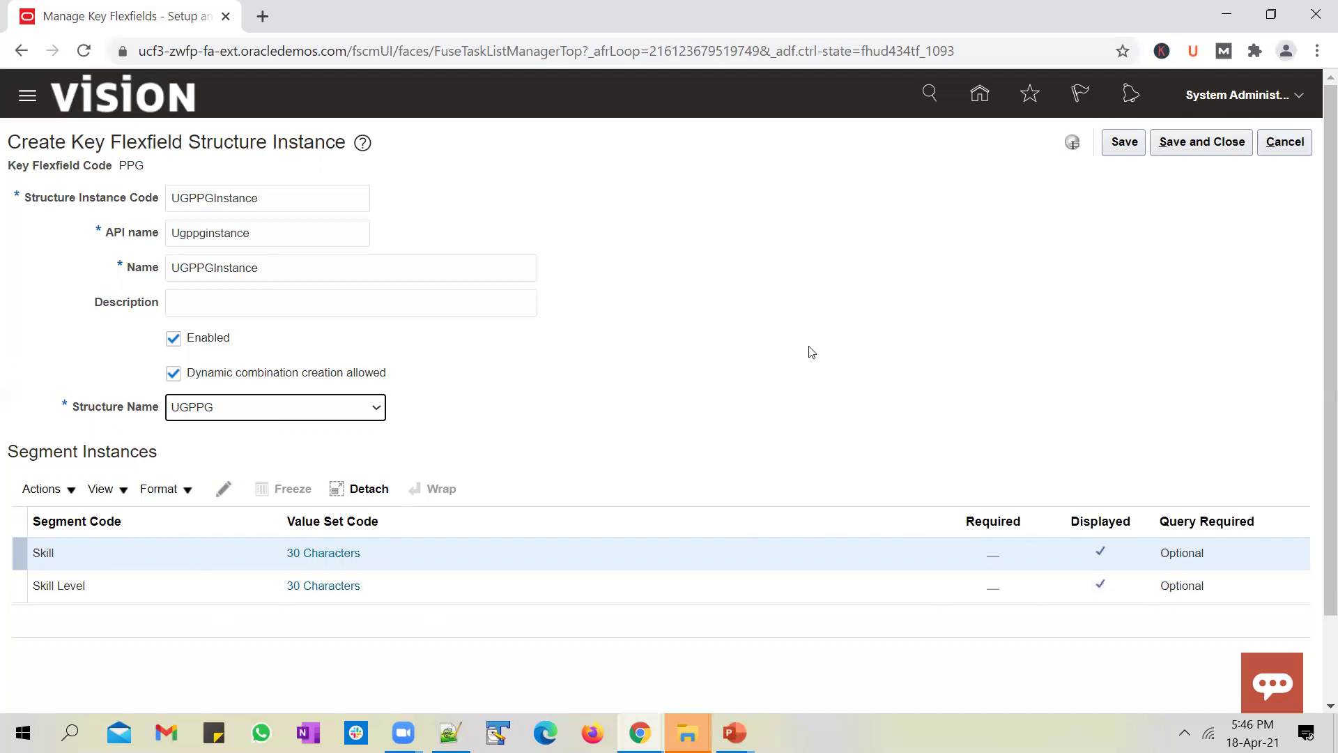
click(1198, 141)
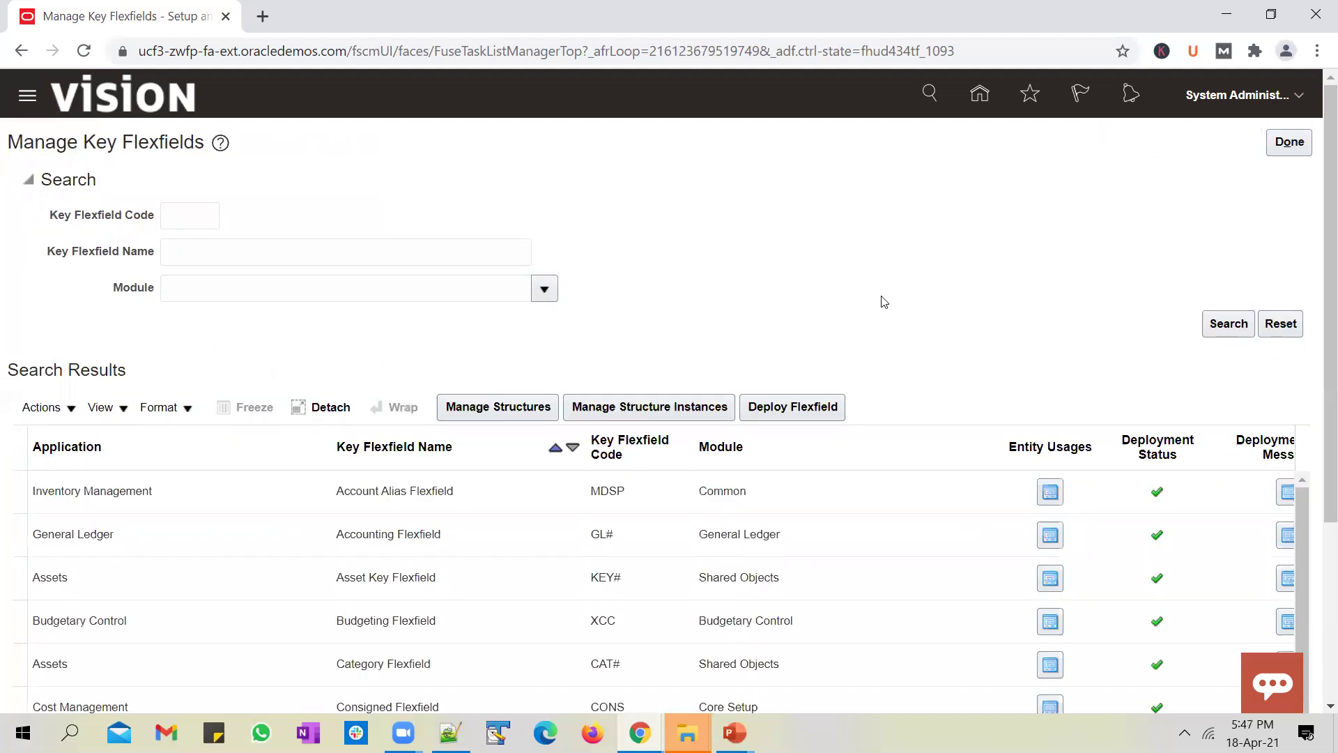
Step: Deploy the People Group flexfield and acknowledge the successful deployment
scroll(878, 302, down, 4)
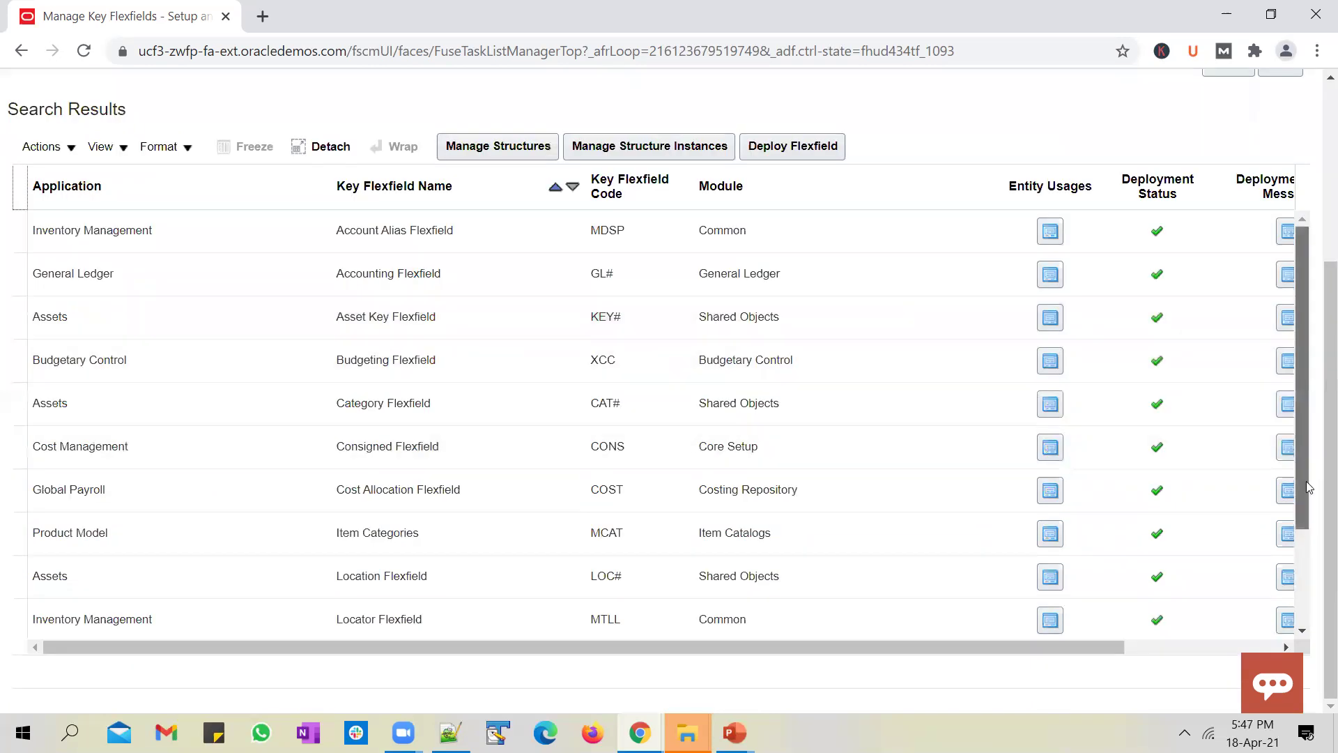
scroll(1296, 488, down, 2)
click(821, 144)
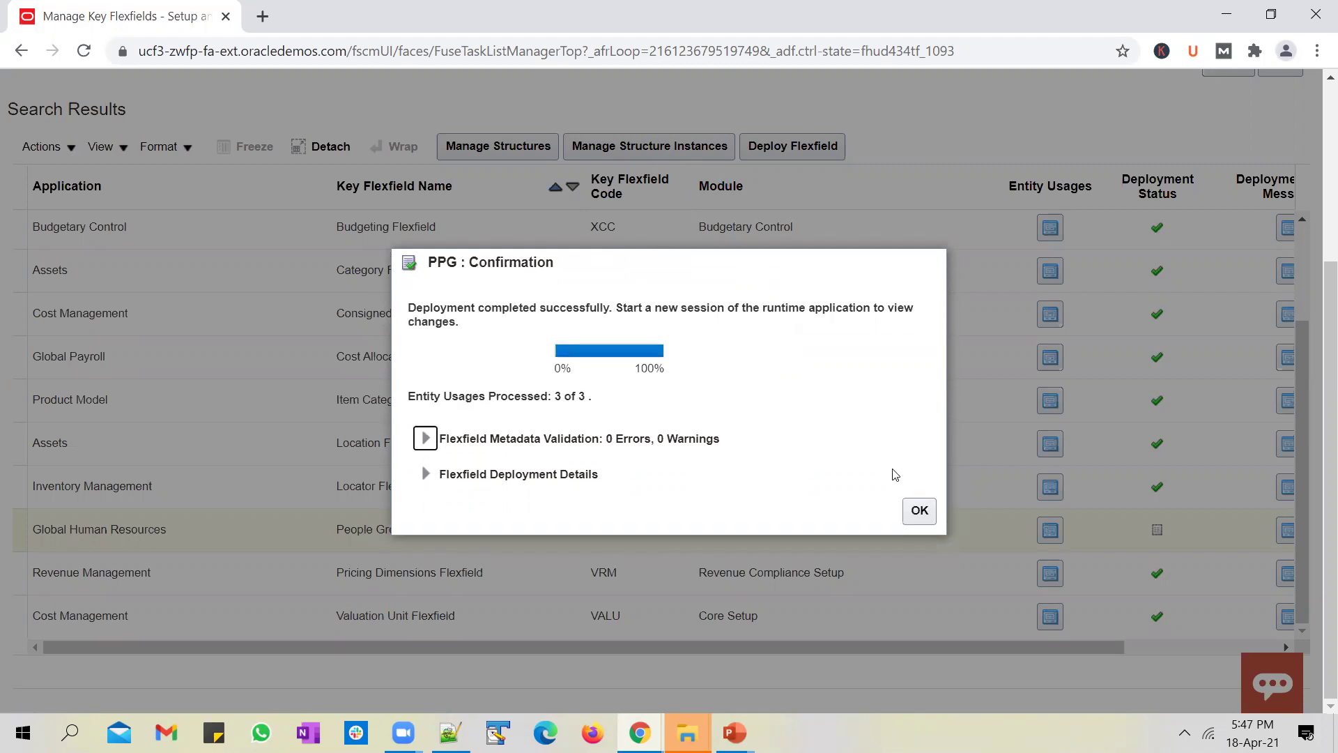
click(920, 510)
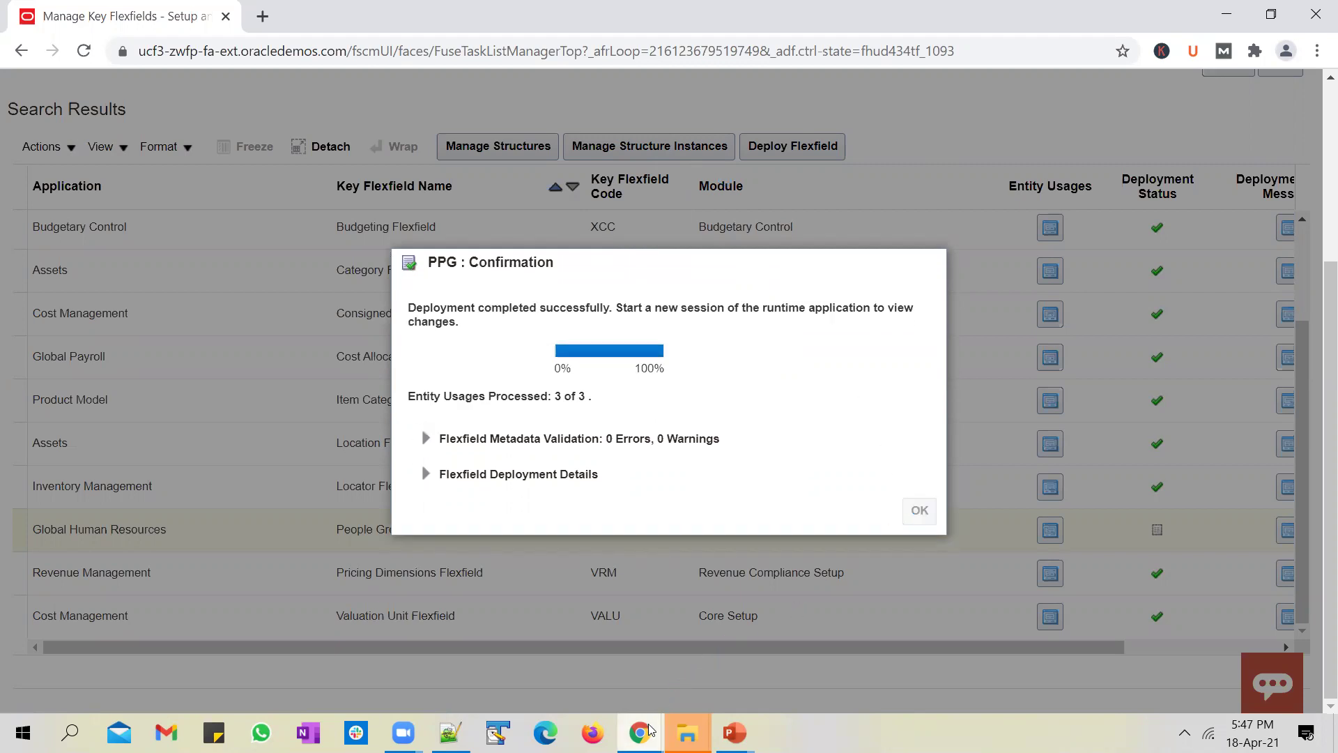
Step: Switch to the incognito Manage Locations window and accept the warning
mouse_move(648, 729)
click(736, 688)
click(887, 421)
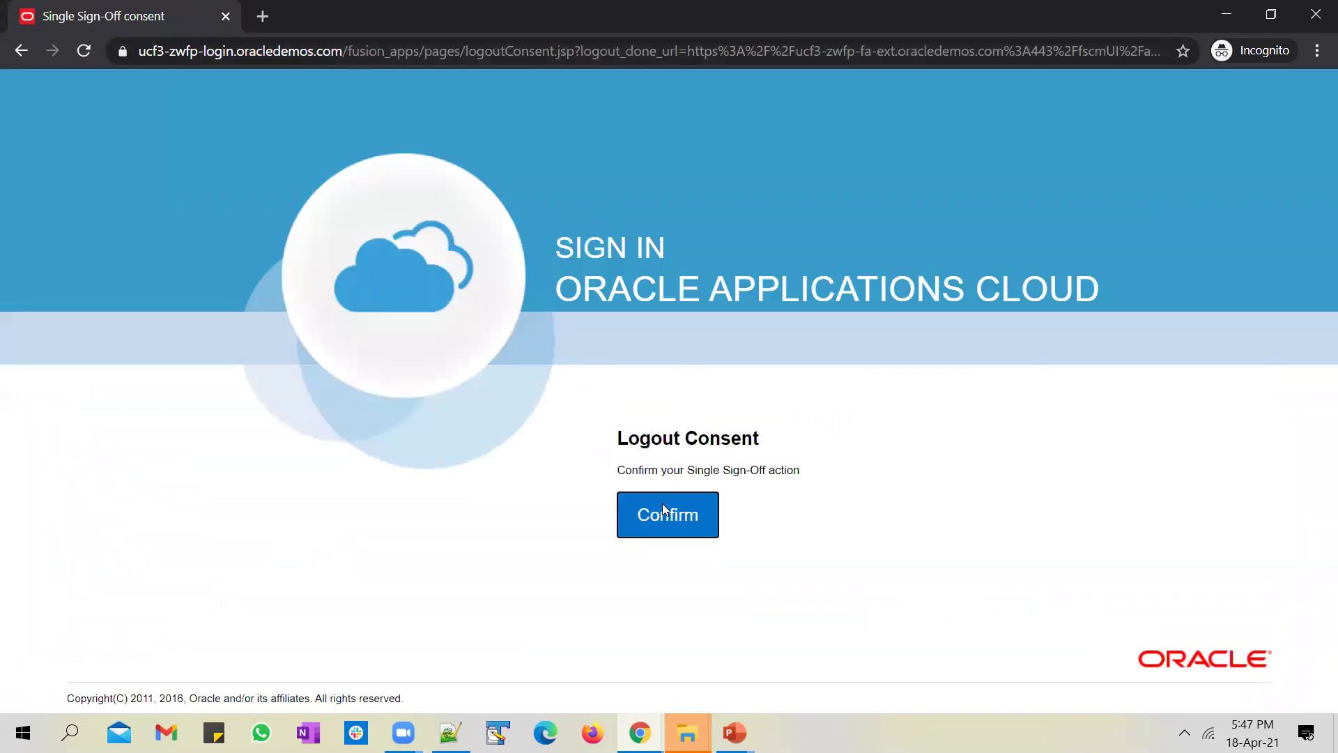
Step: Sign out, sign back in with the saved credentials, and go to Setup and Maintenance
click(663, 506)
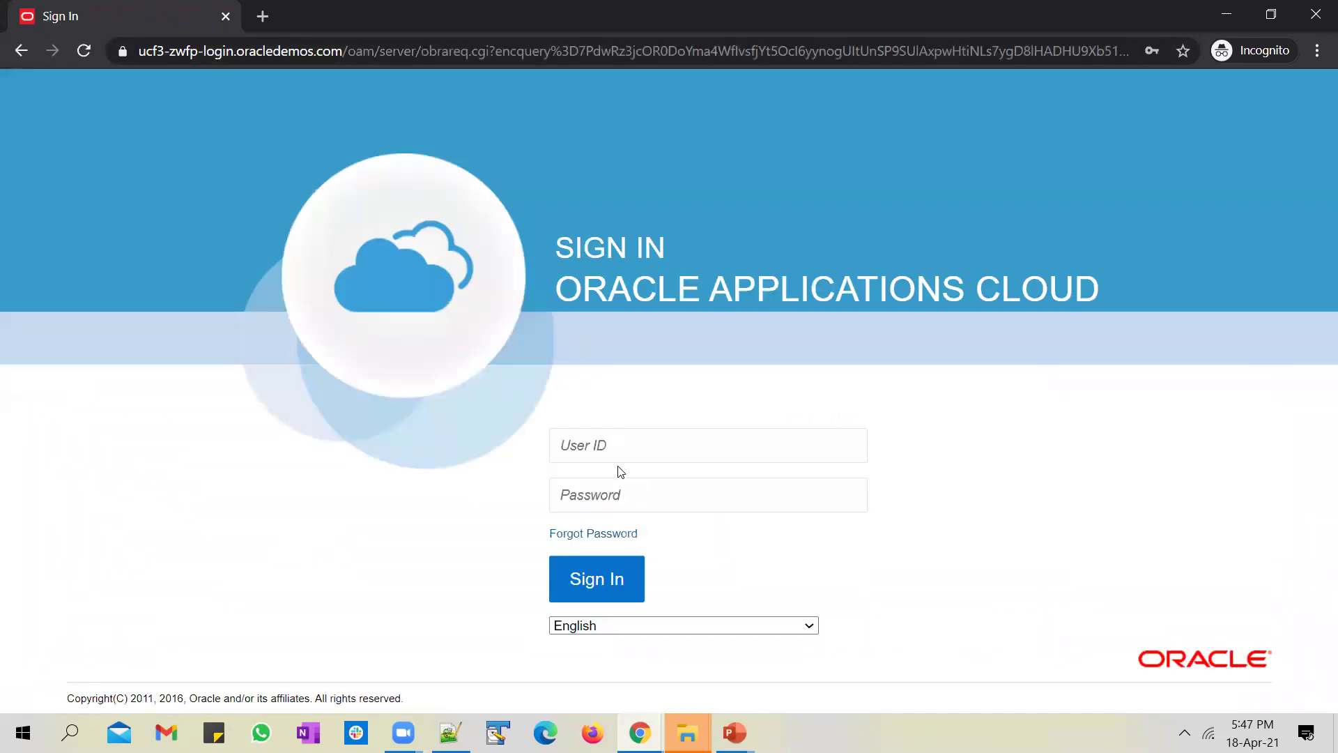
click(607, 448)
text(cas)
click(632, 506)
click(577, 583)
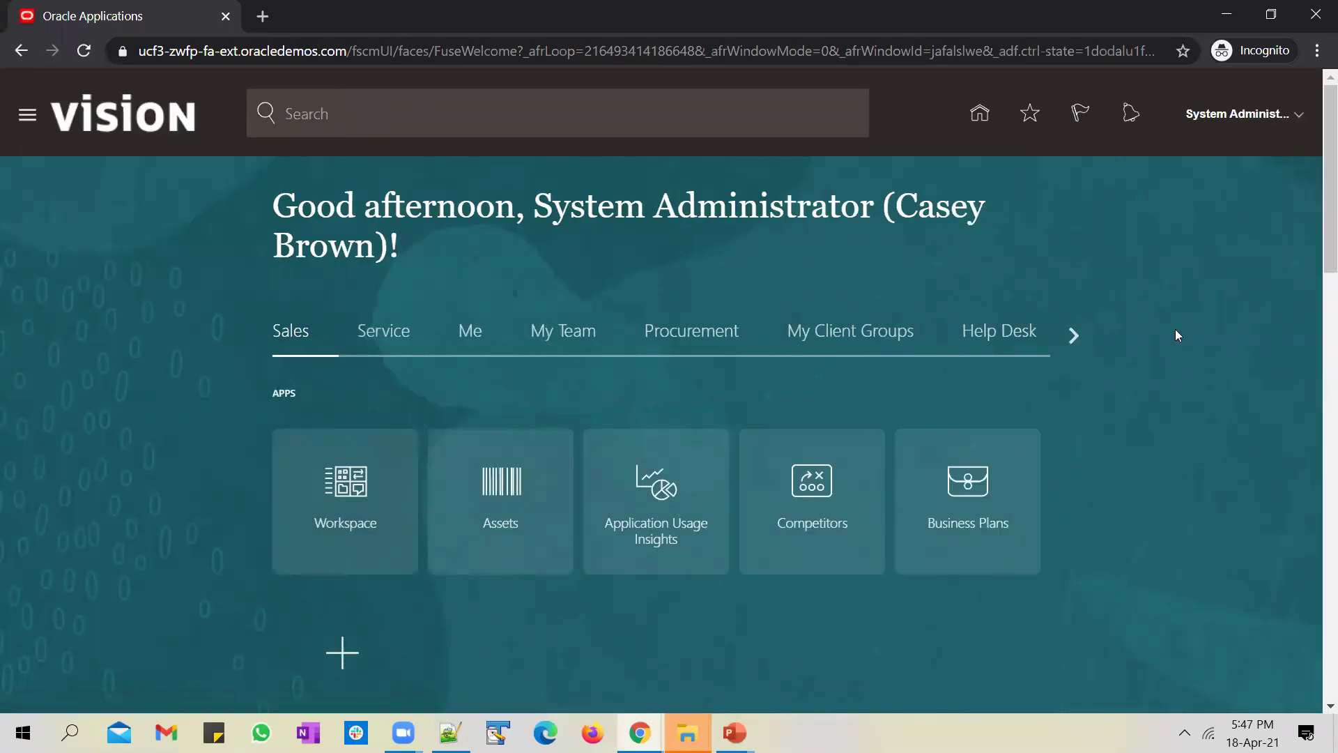
click(1244, 113)
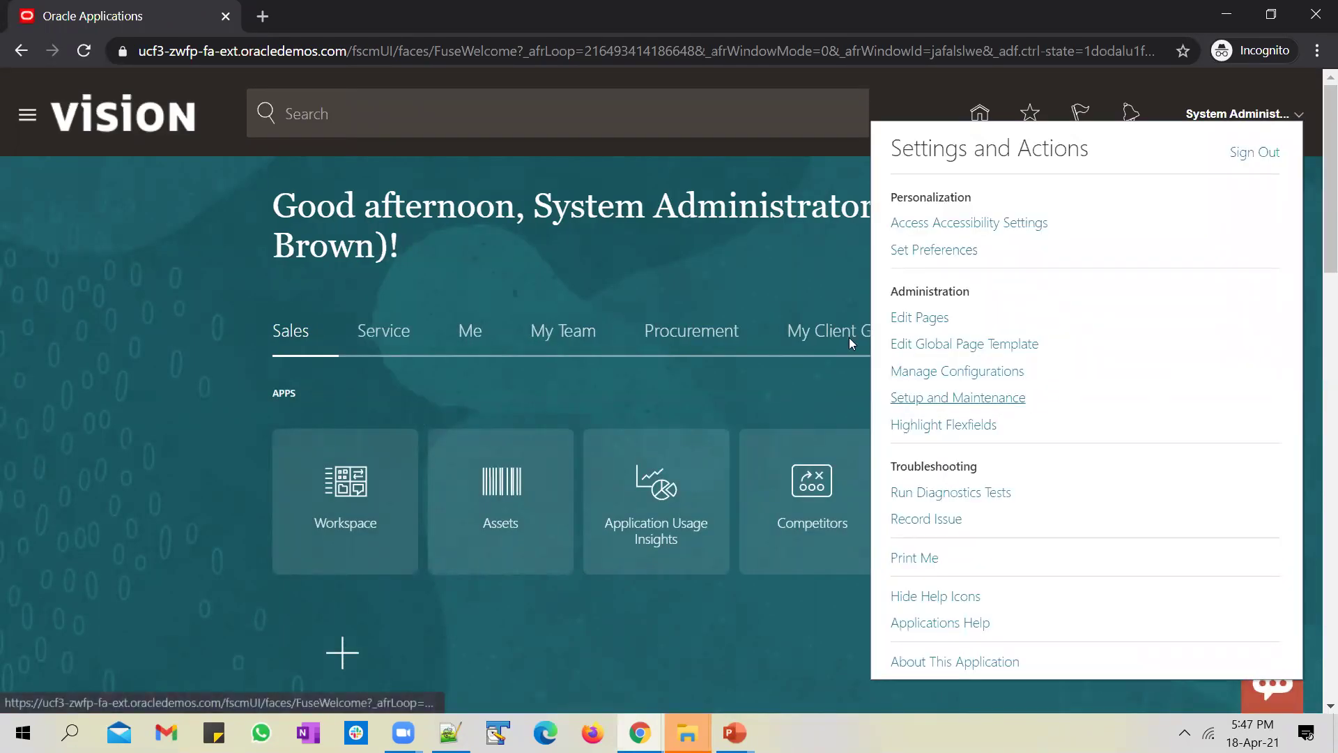
click(998, 398)
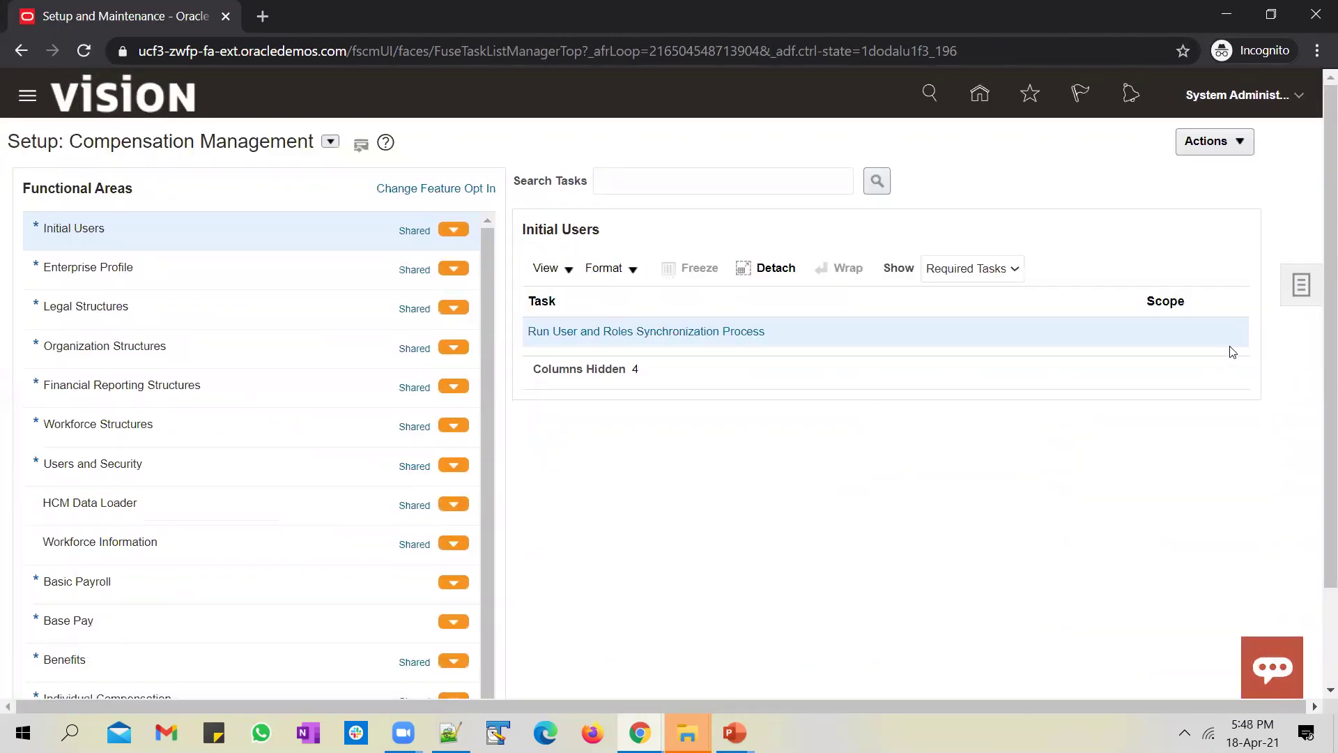
Step: Search setup tasks for 'Manage%HCM Information' and open Manage Legal Entity HCM Information
click(1295, 298)
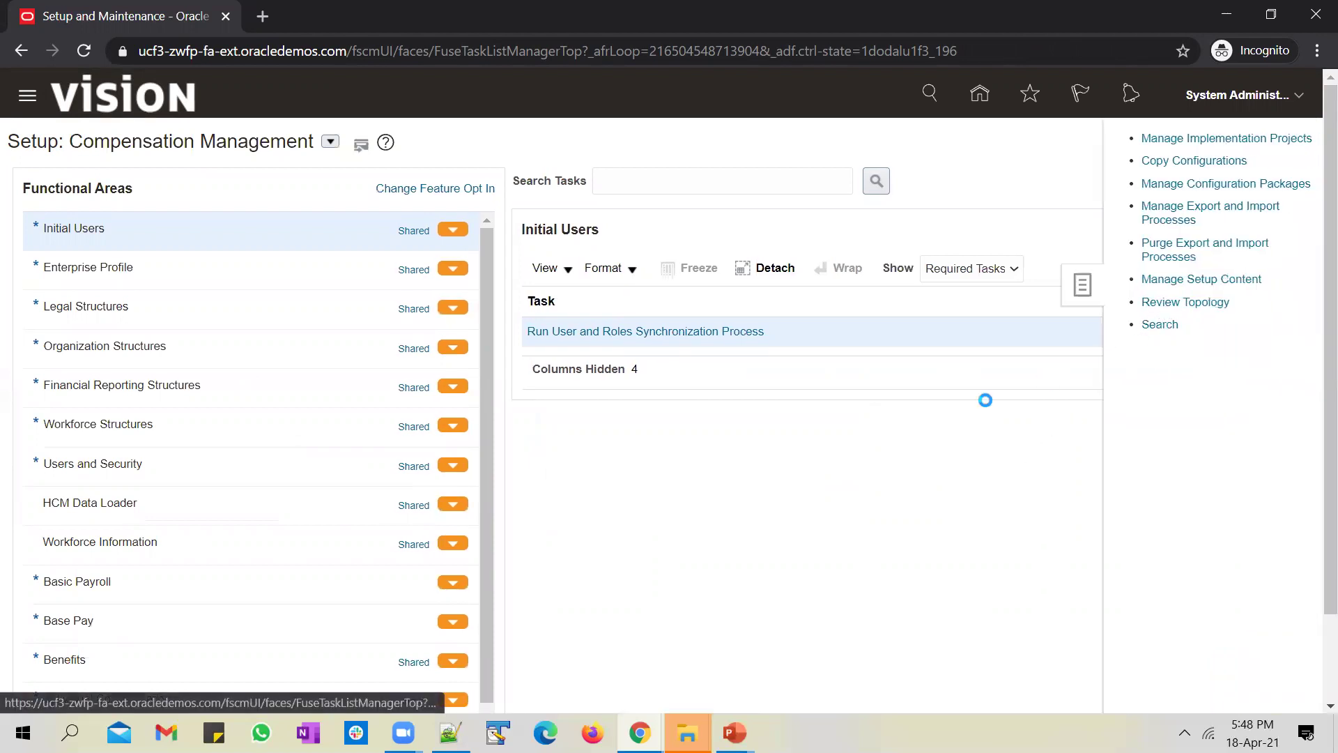
click(384, 178)
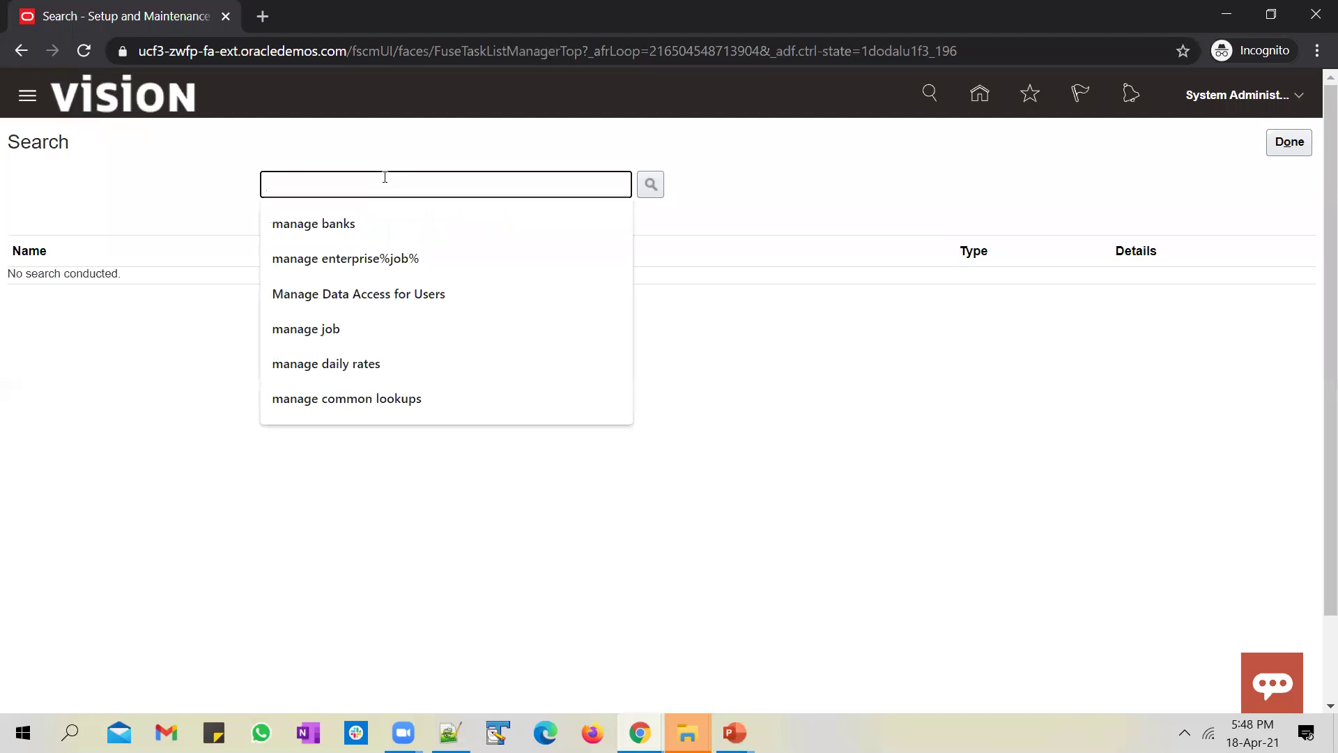
text(Mnaa)
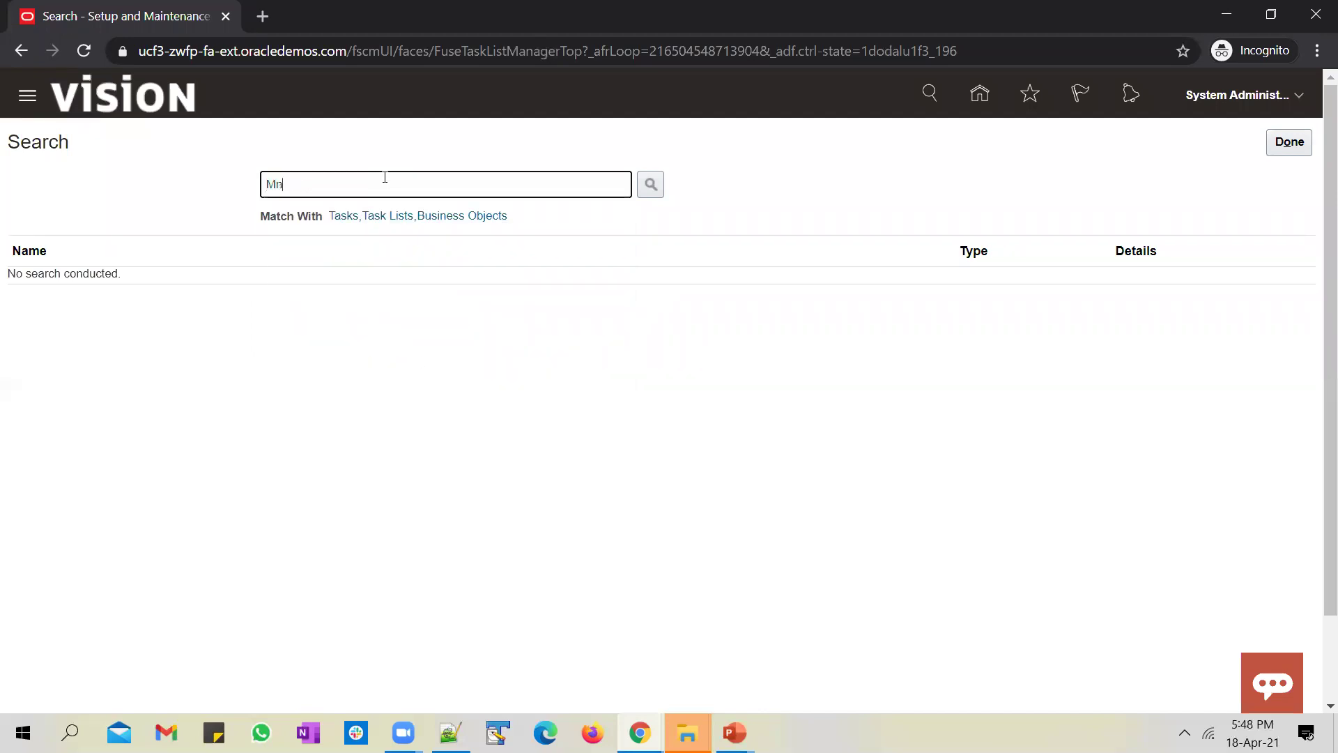
key(BackSpace)
text(anage%HCM)
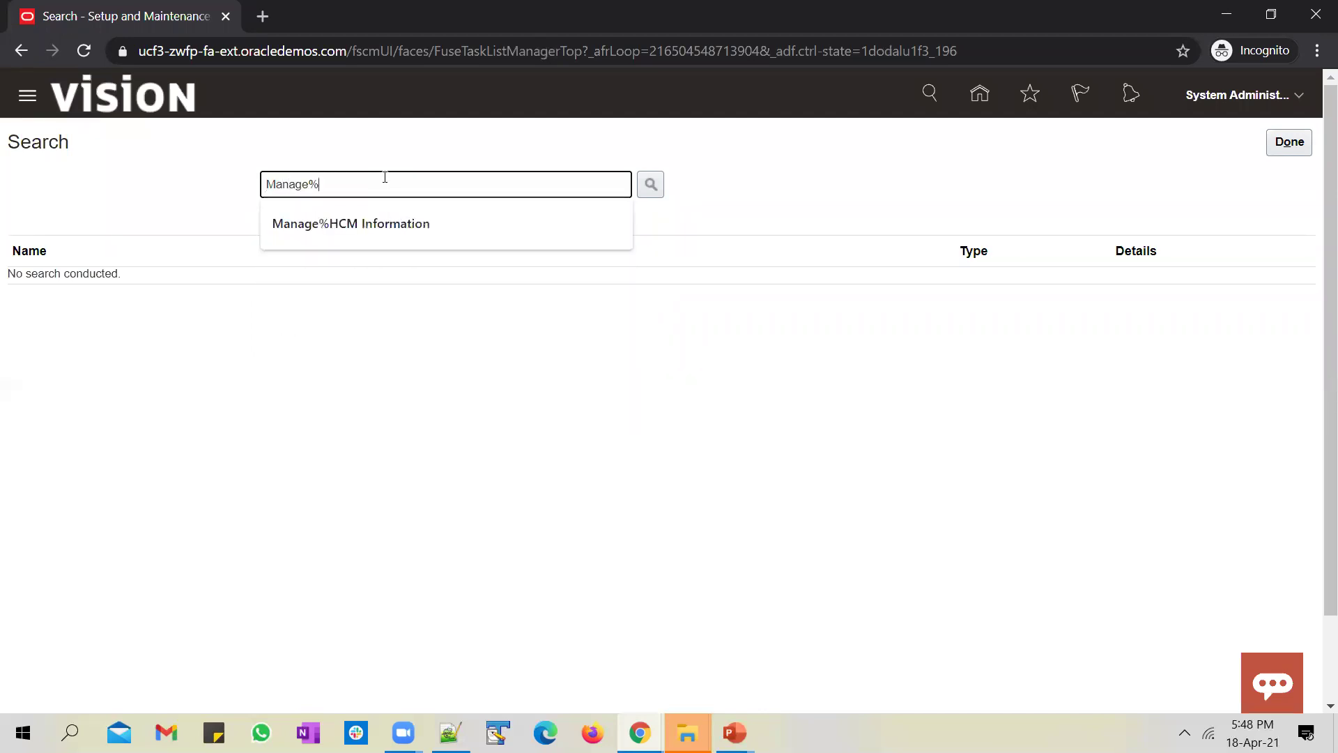
click(460, 213)
click(651, 184)
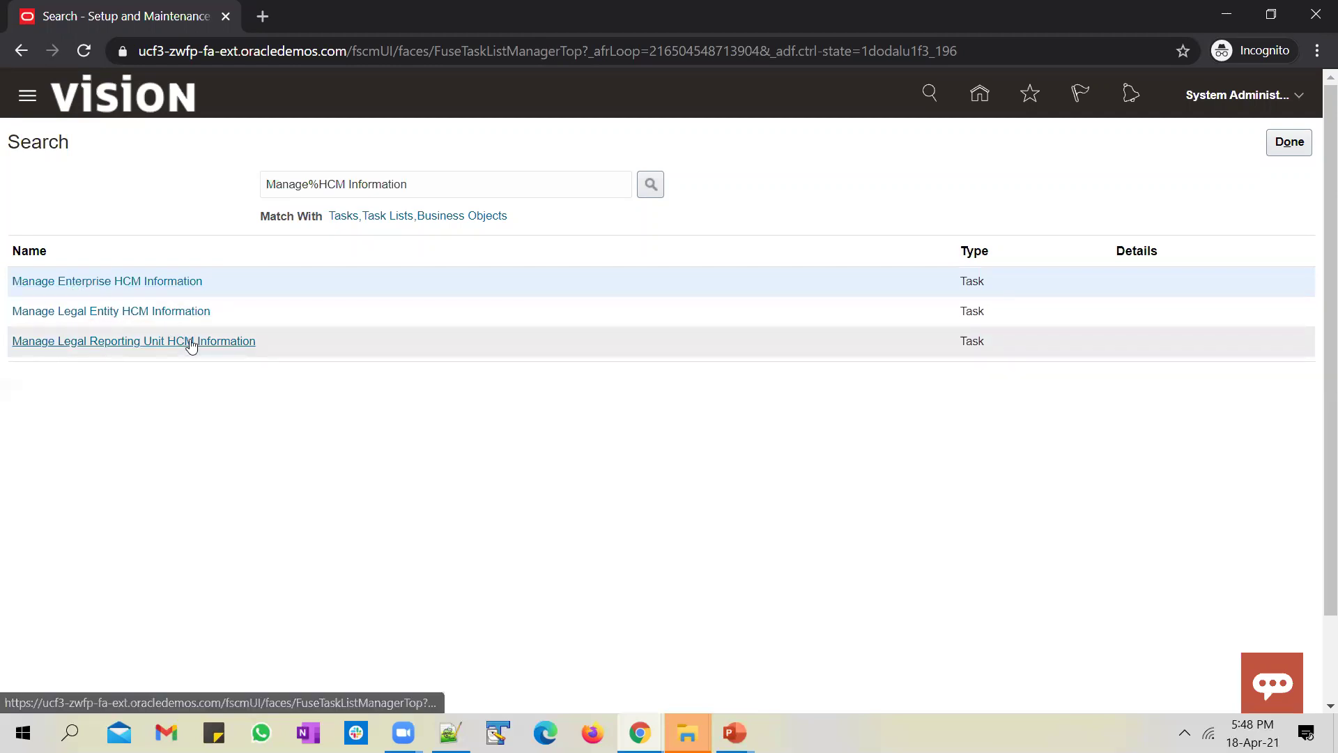
click(150, 313)
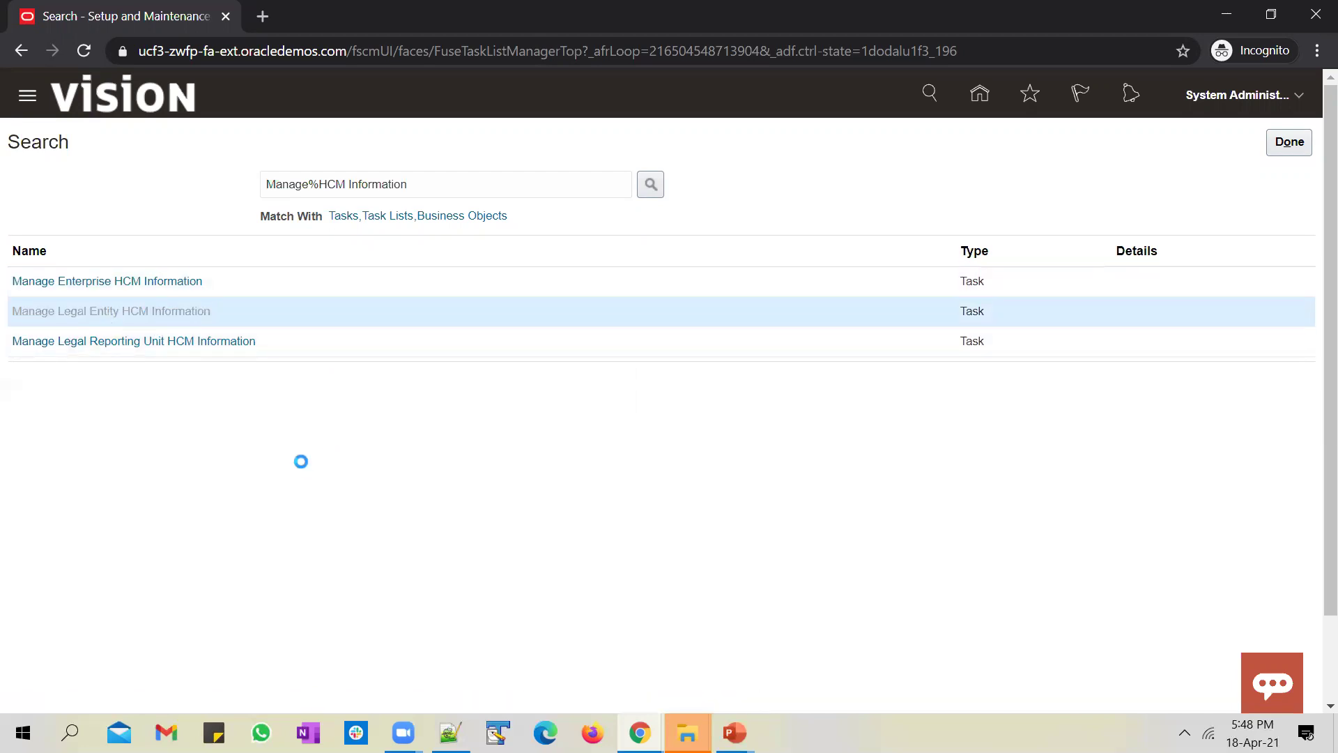
click(335, 287)
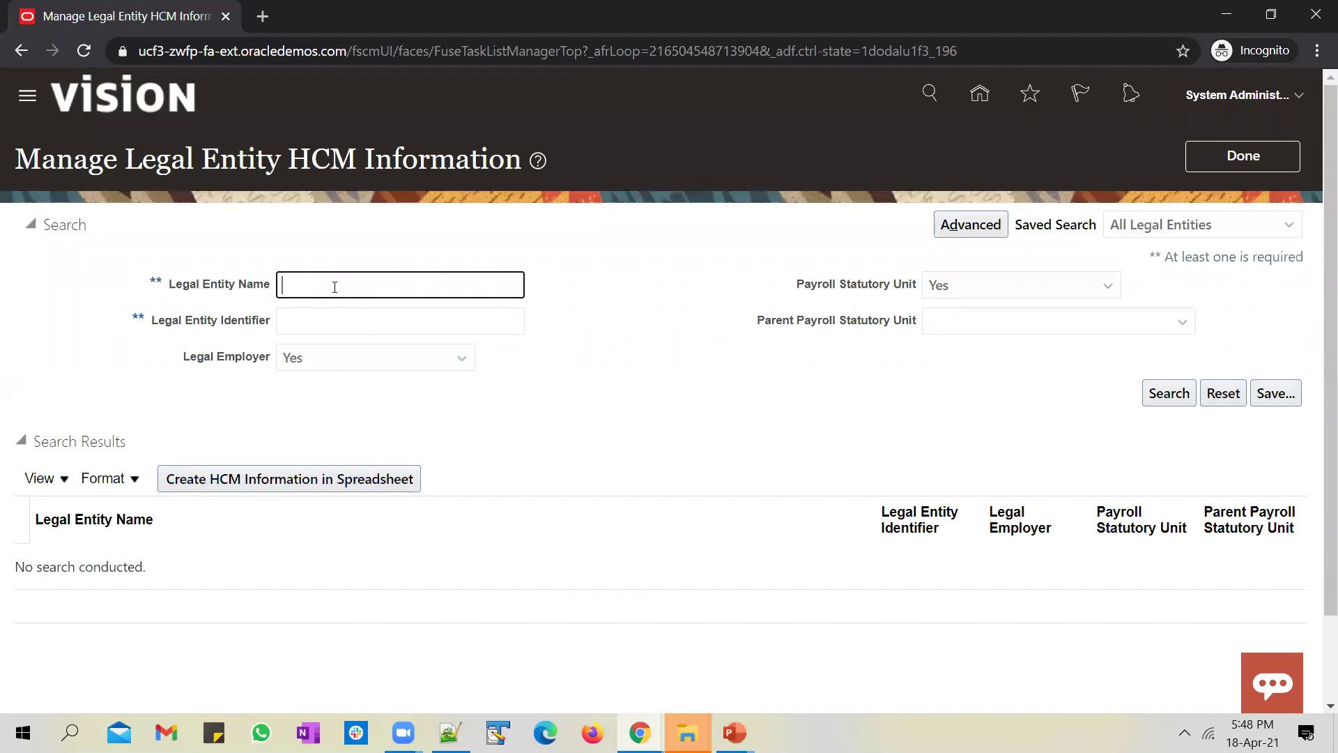
Step: Search for US1 Legal Entity, open its record and start editing it
text(US1 Lehgal)
key(Return)
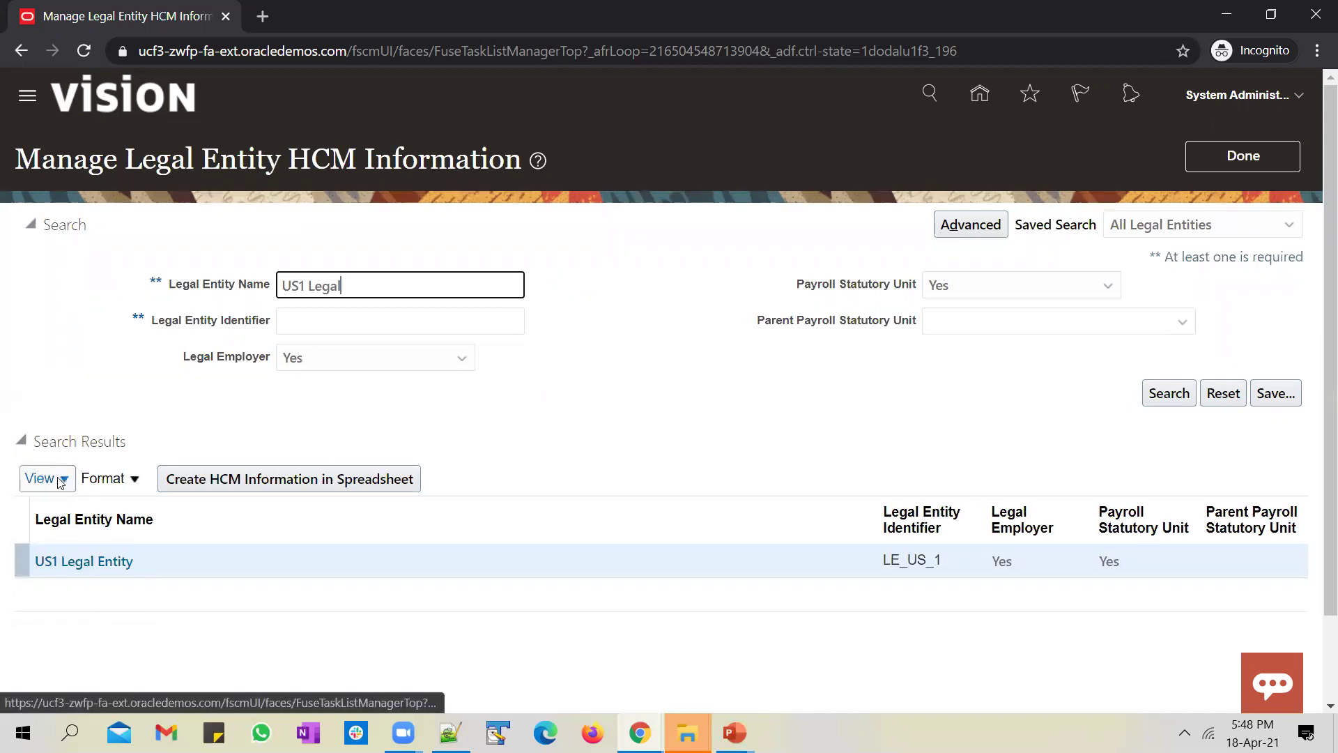
click(108, 561)
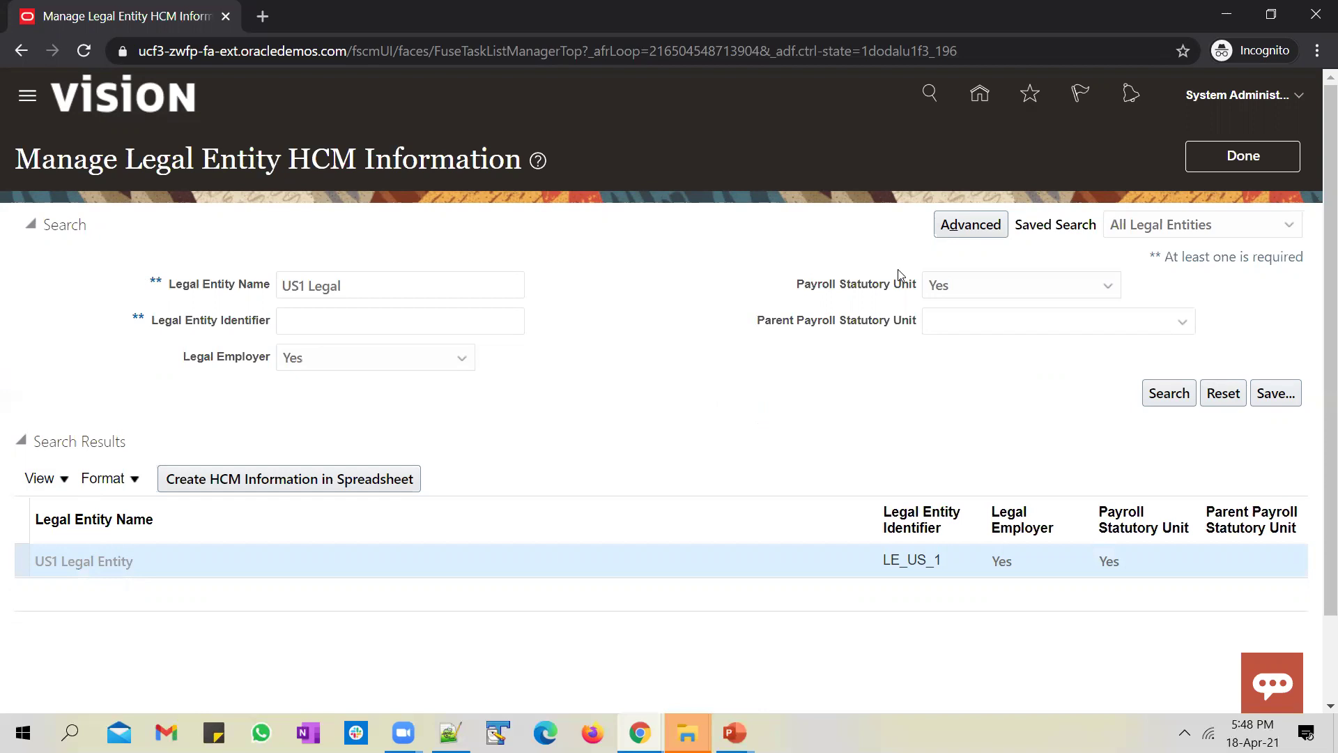
click(1037, 156)
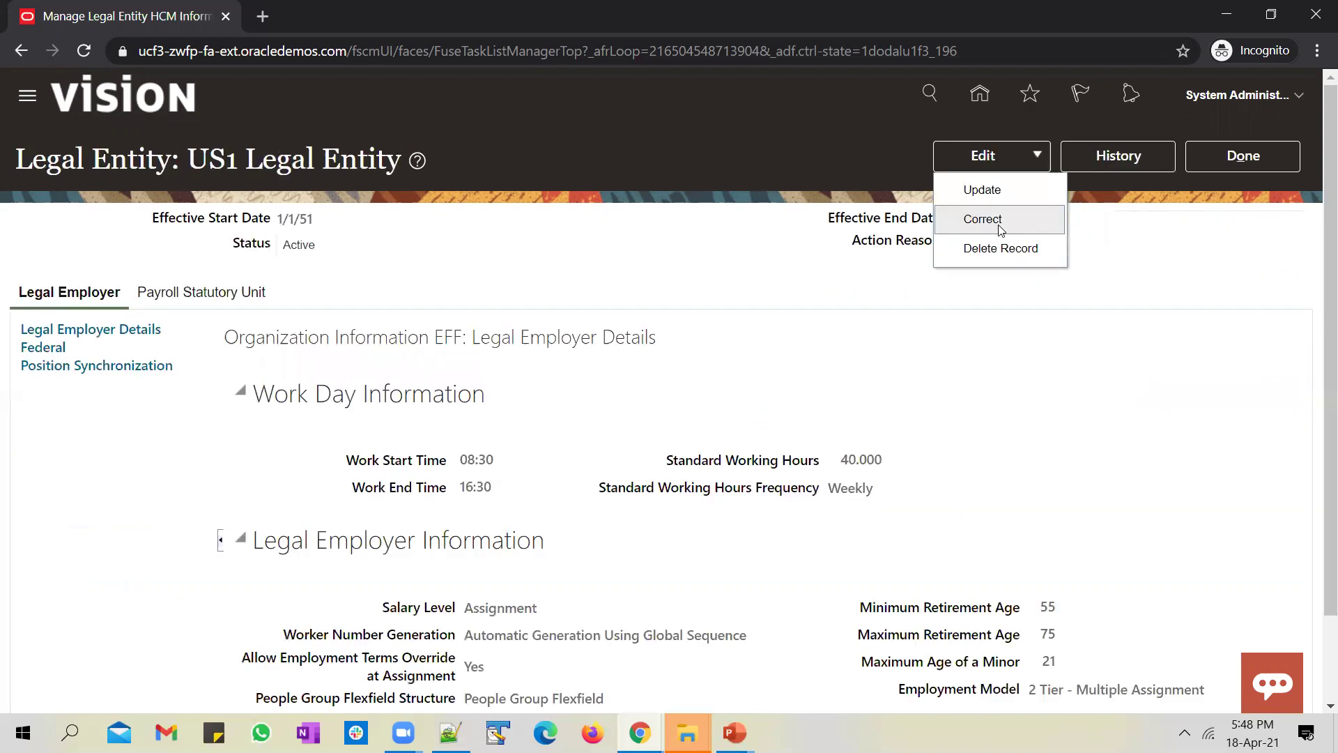
click(1000, 222)
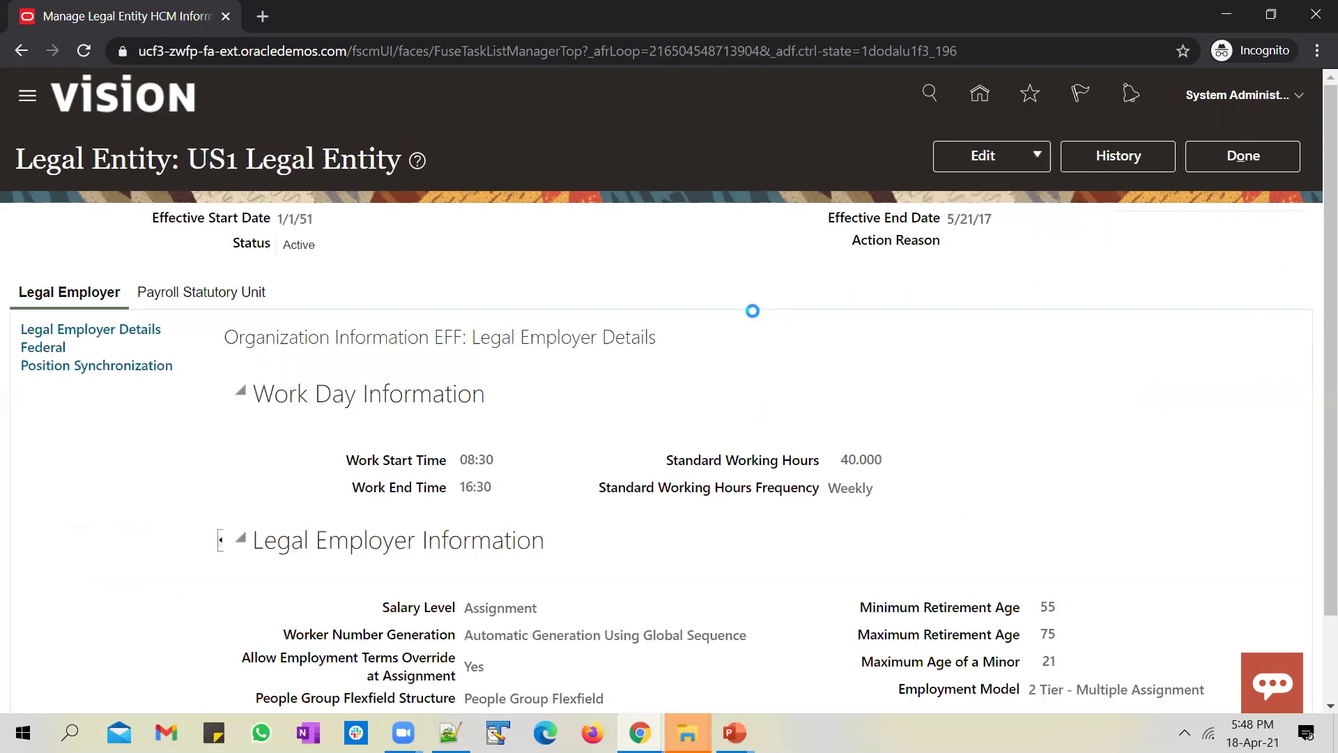
Step: Set People Group Flexfield Structure to UGPPGInstance, submit and confirm the change, then finish
scroll(488, 446, down, 2)
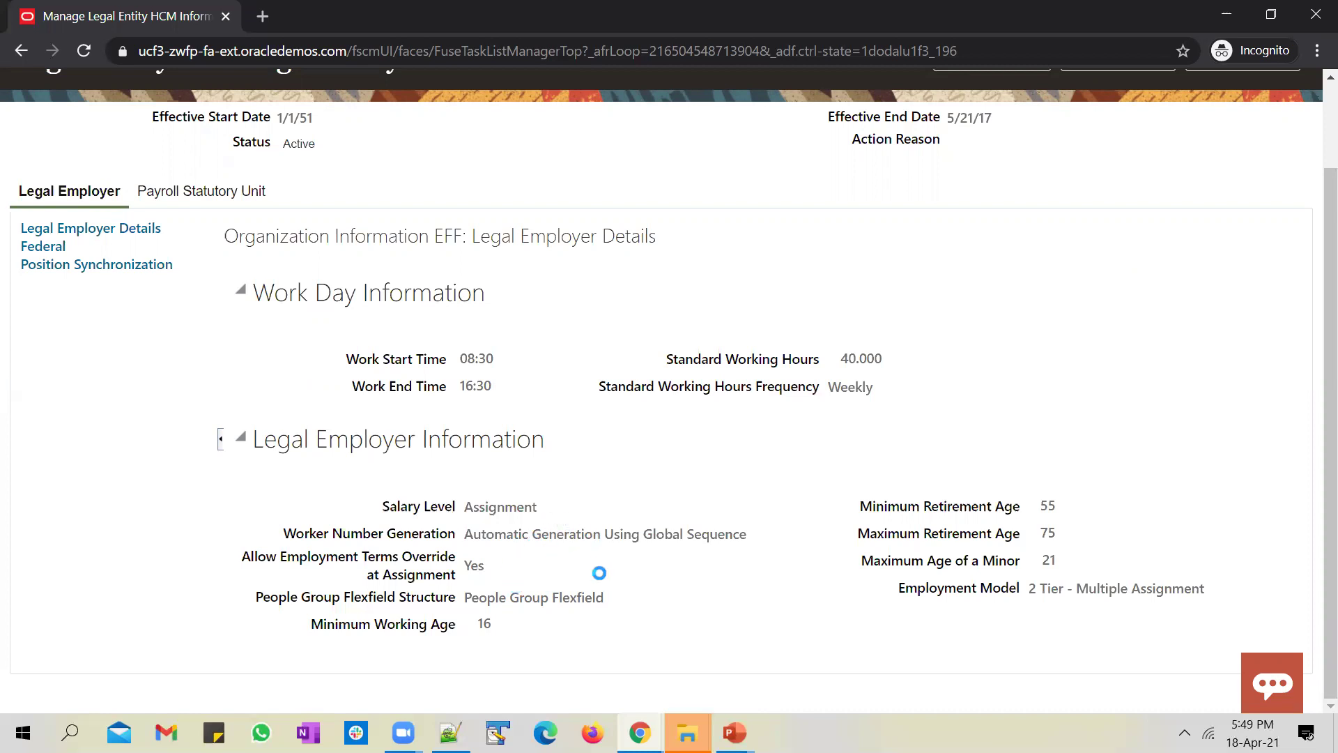
scroll(598, 559, down, 3)
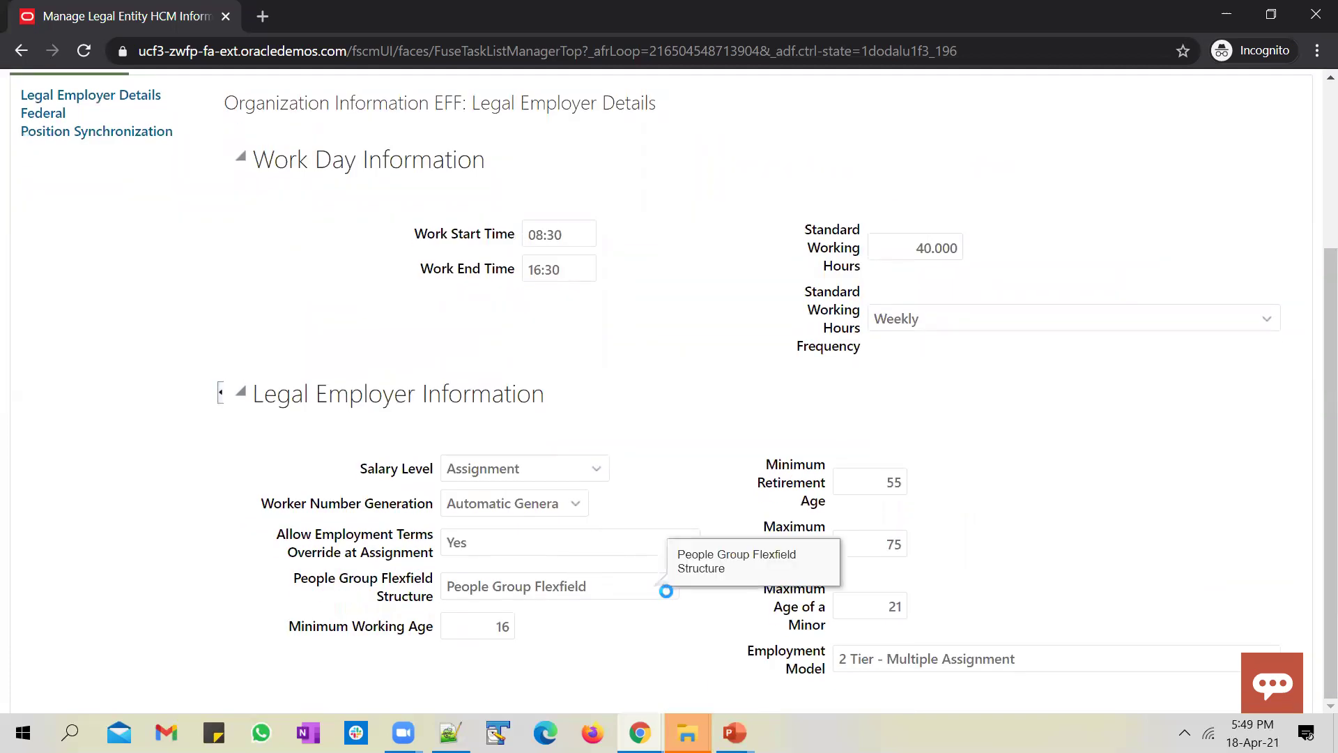
click(667, 589)
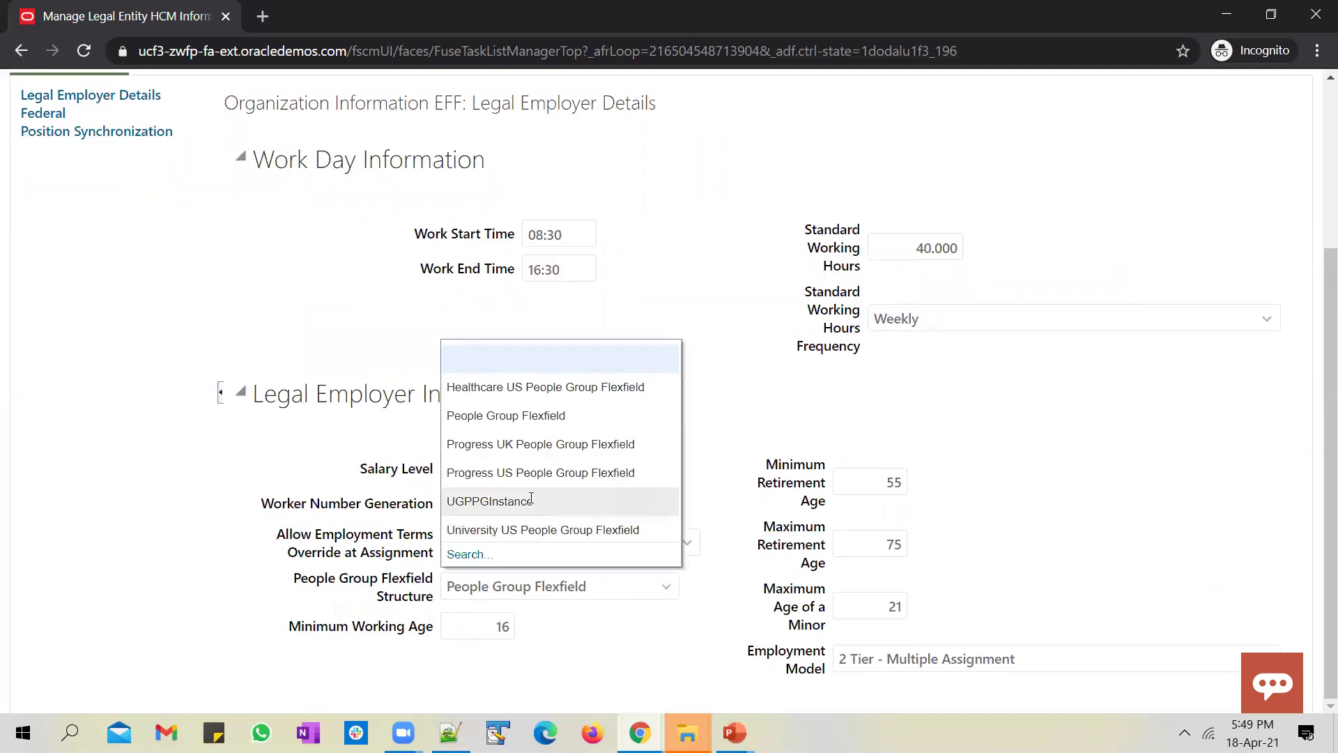
key(Escape)
key(ctrl+v)
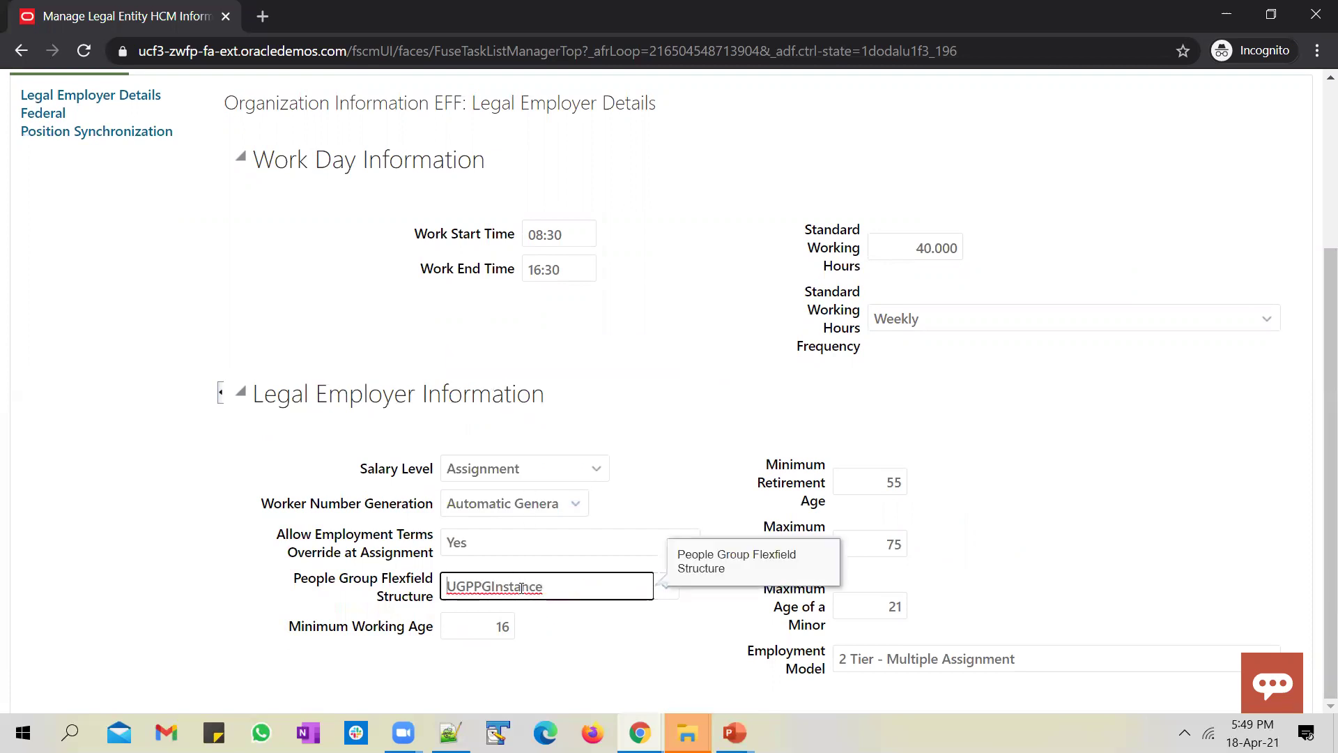
scroll(1070, 342, up, 3)
click(1117, 156)
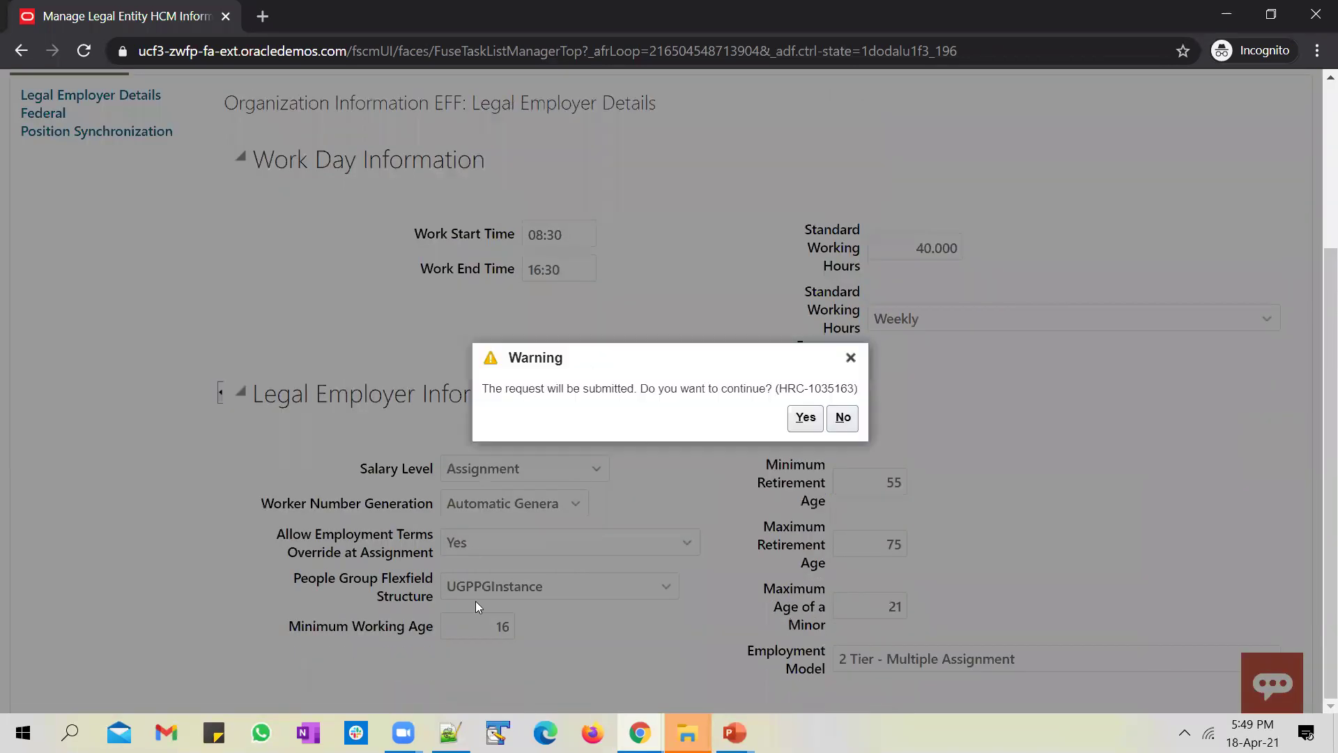
click(801, 418)
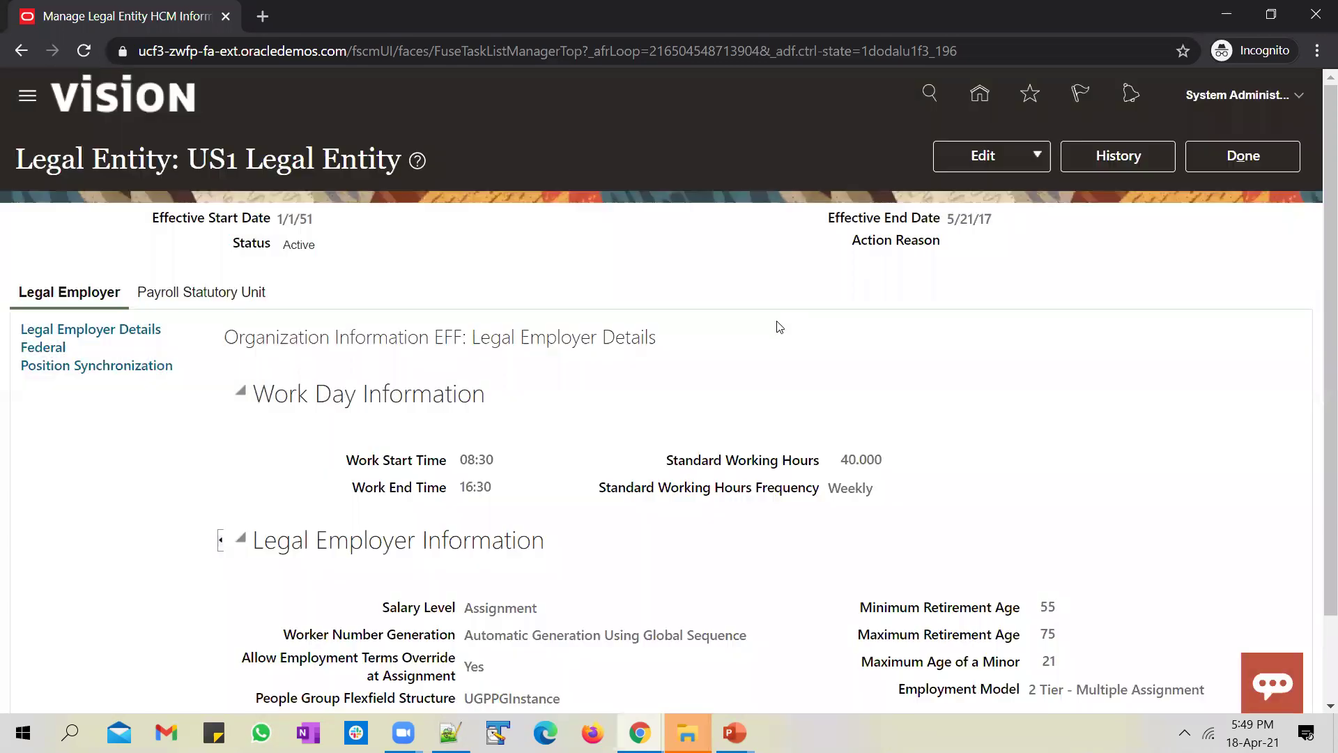
scroll(745, 333, down, 3)
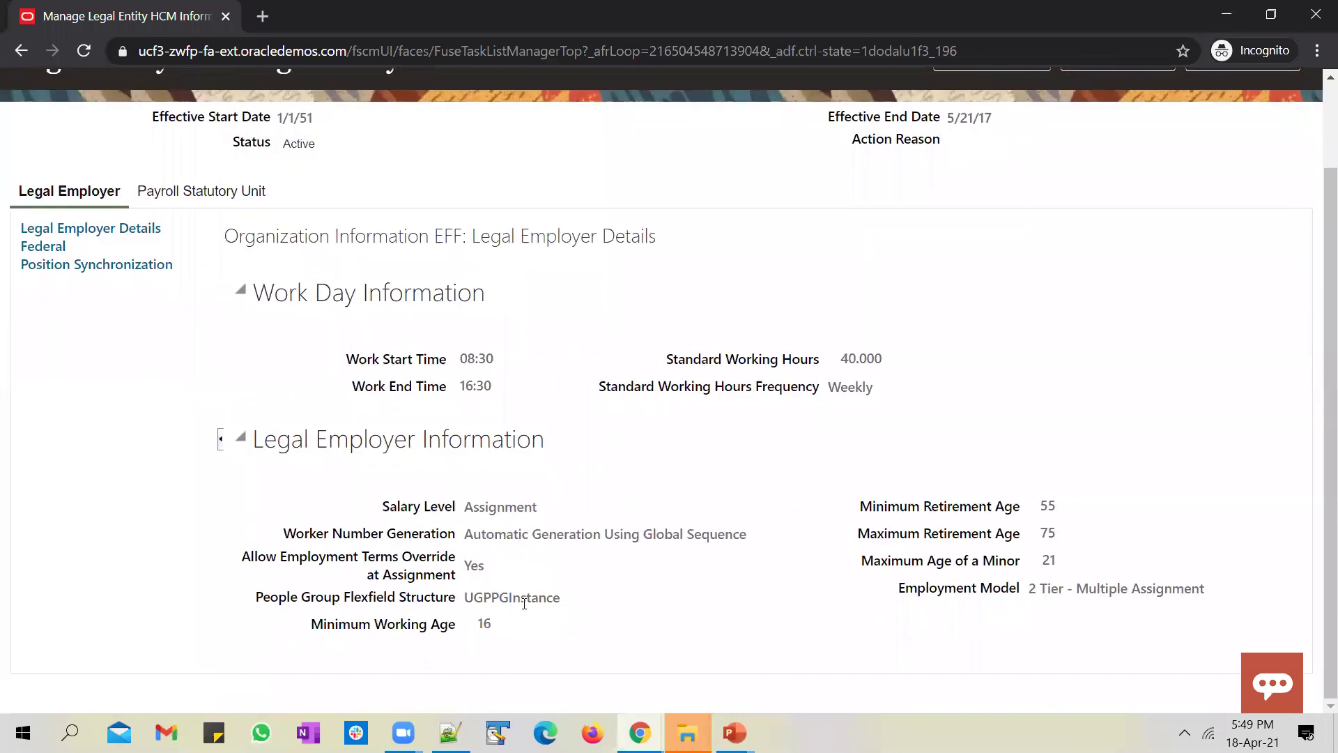
scroll(879, 367, up, 3)
click(1203, 168)
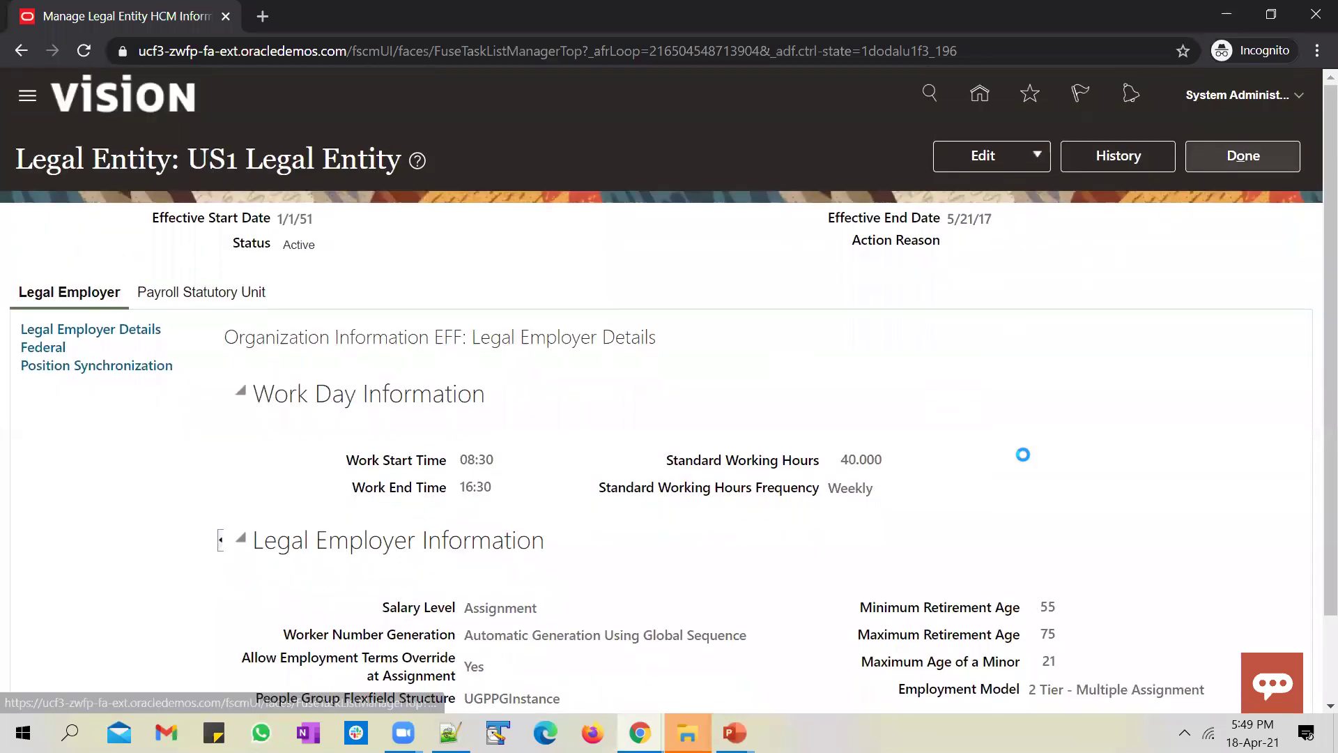
Step: Return to the home page and view the Me and My Client Groups sections
click(979, 94)
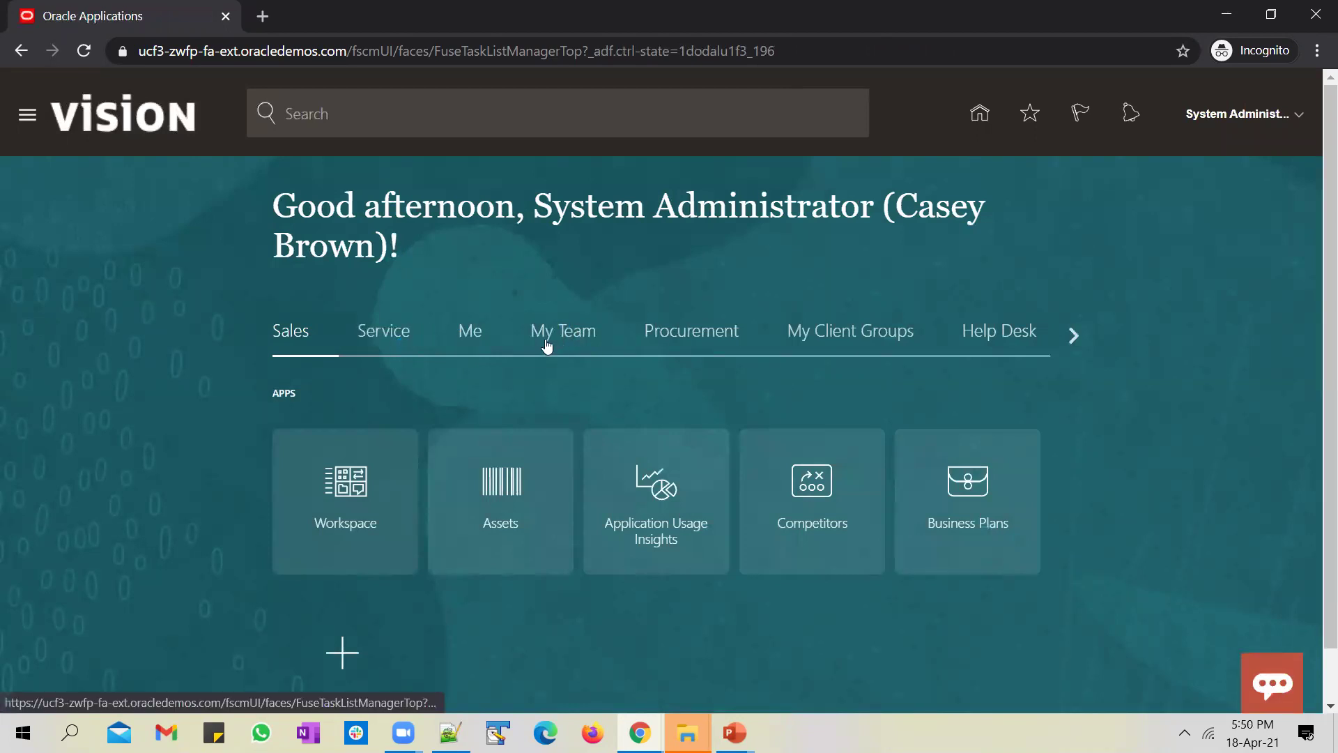
click(472, 339)
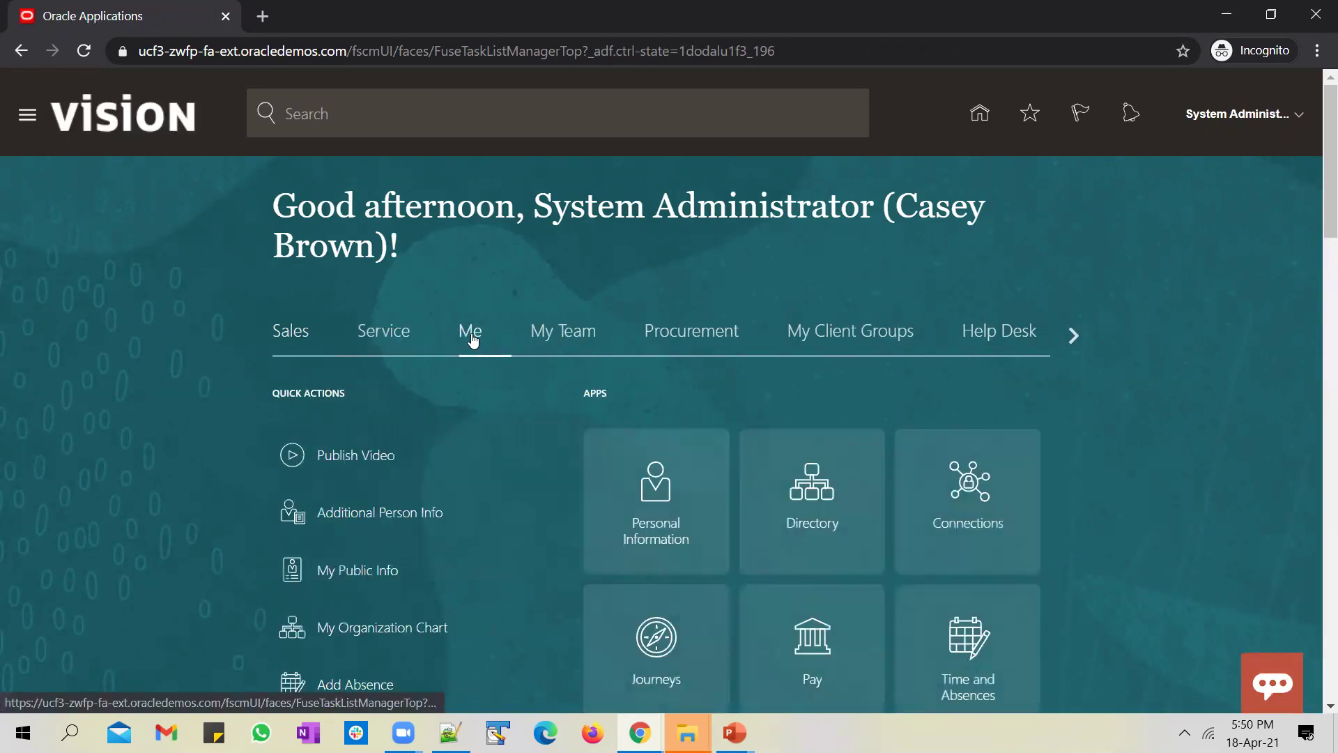
click(837, 339)
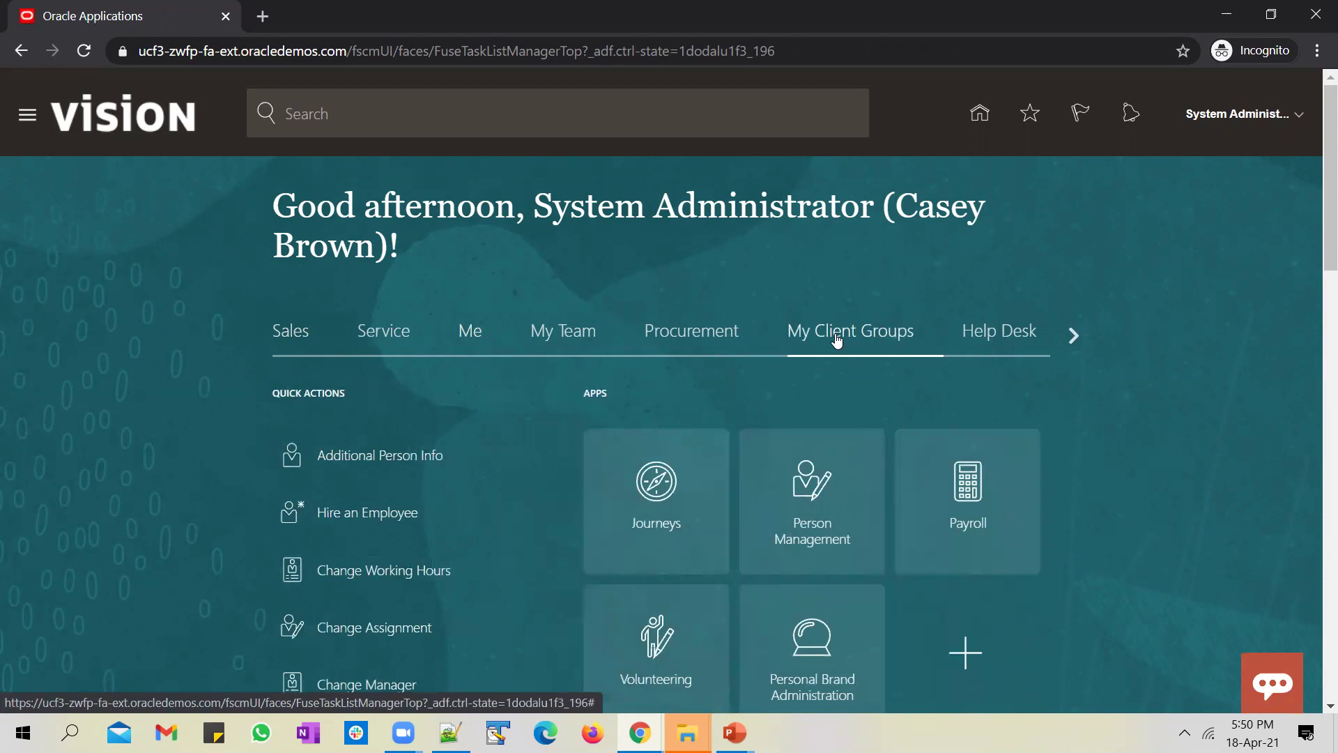
scroll(690, 241, down, 4)
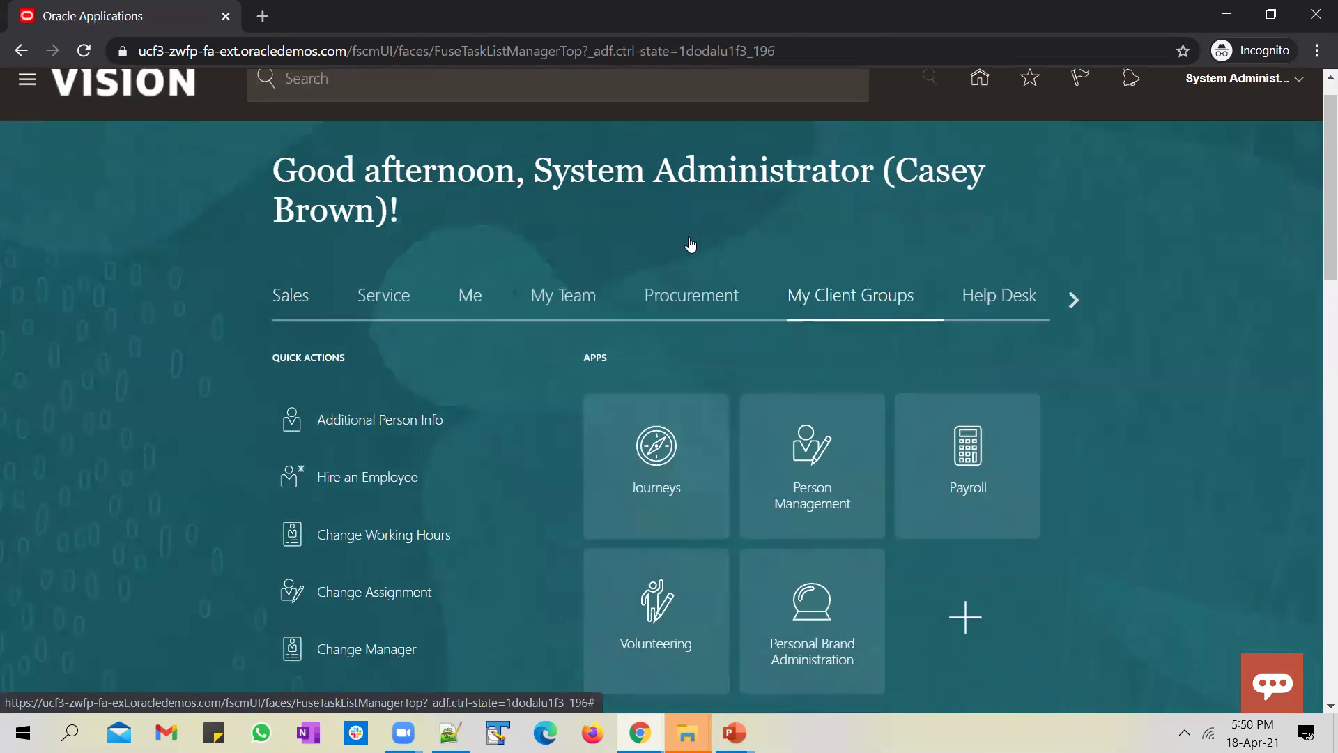
scroll(683, 257, up, 4)
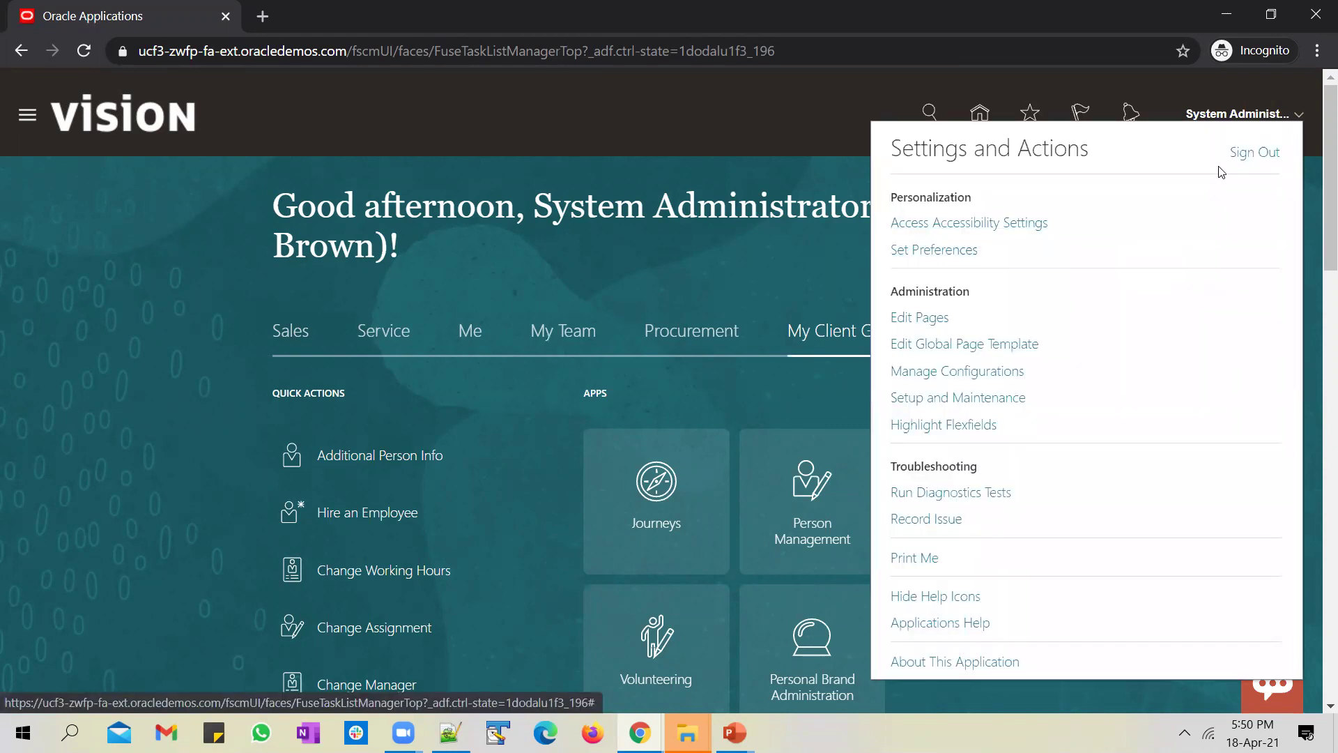
Step: Sign out and sign back in using the HR specialist's user ID
click(1239, 158)
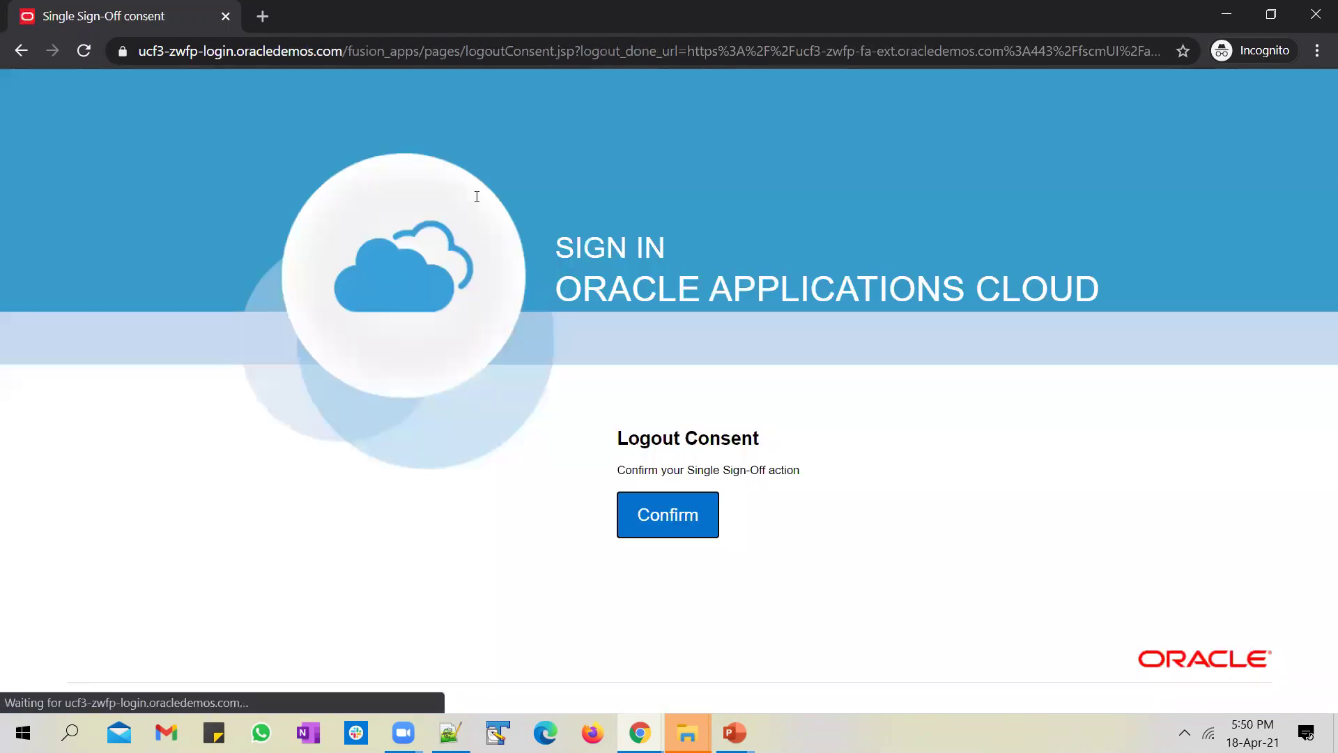
click(660, 501)
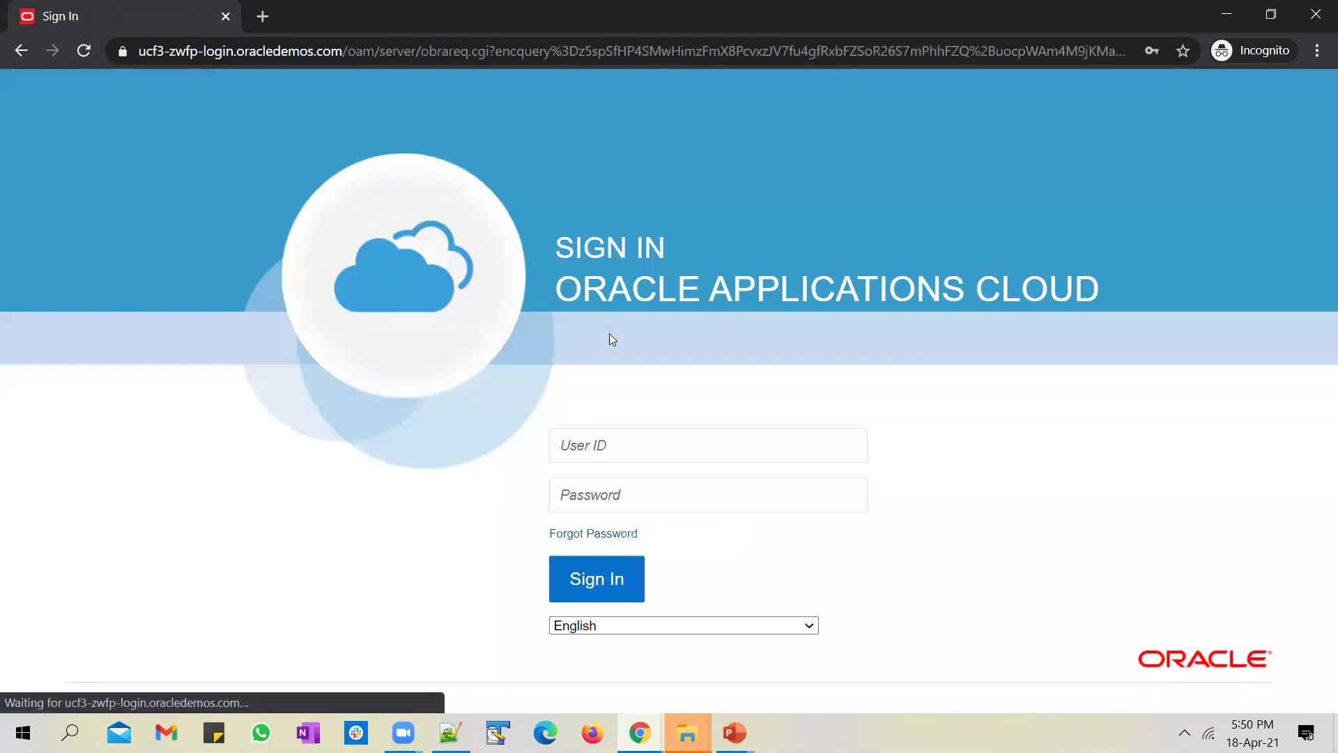
click(597, 443)
text(ca)
click(636, 480)
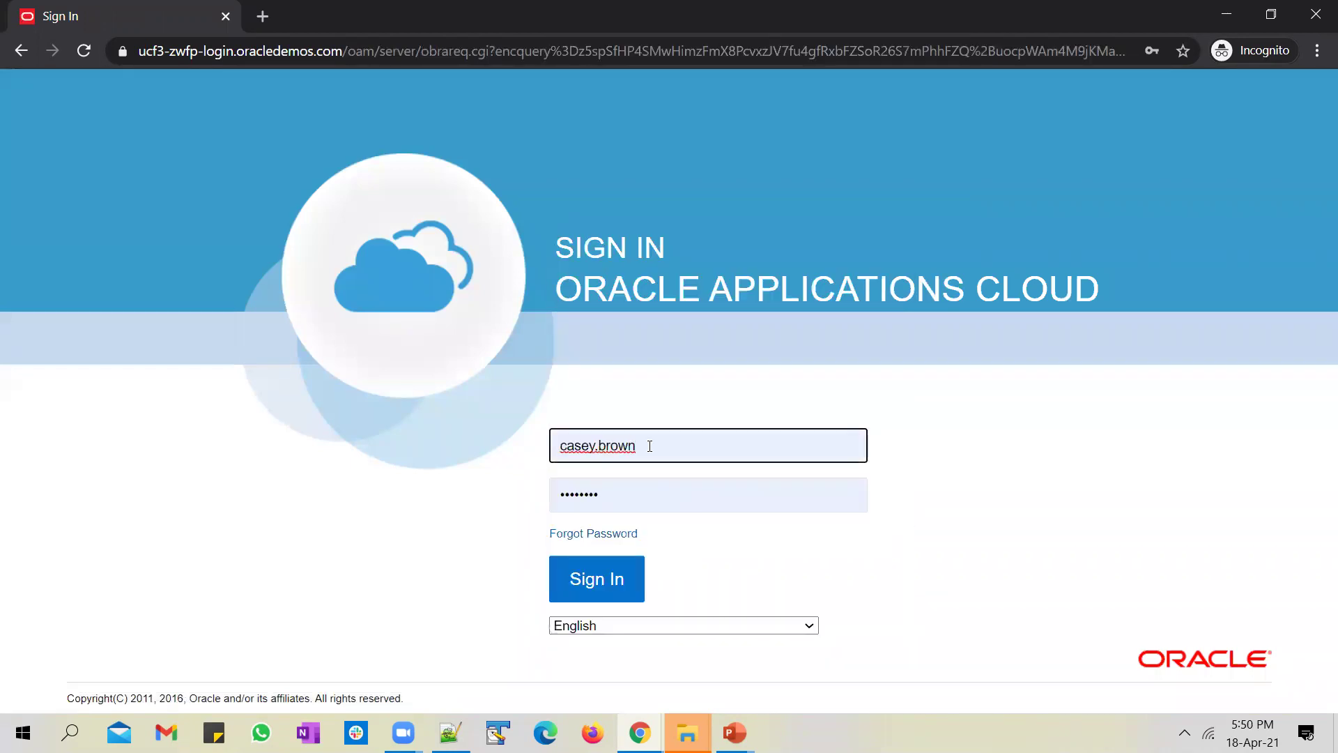
triple_click(650, 446)
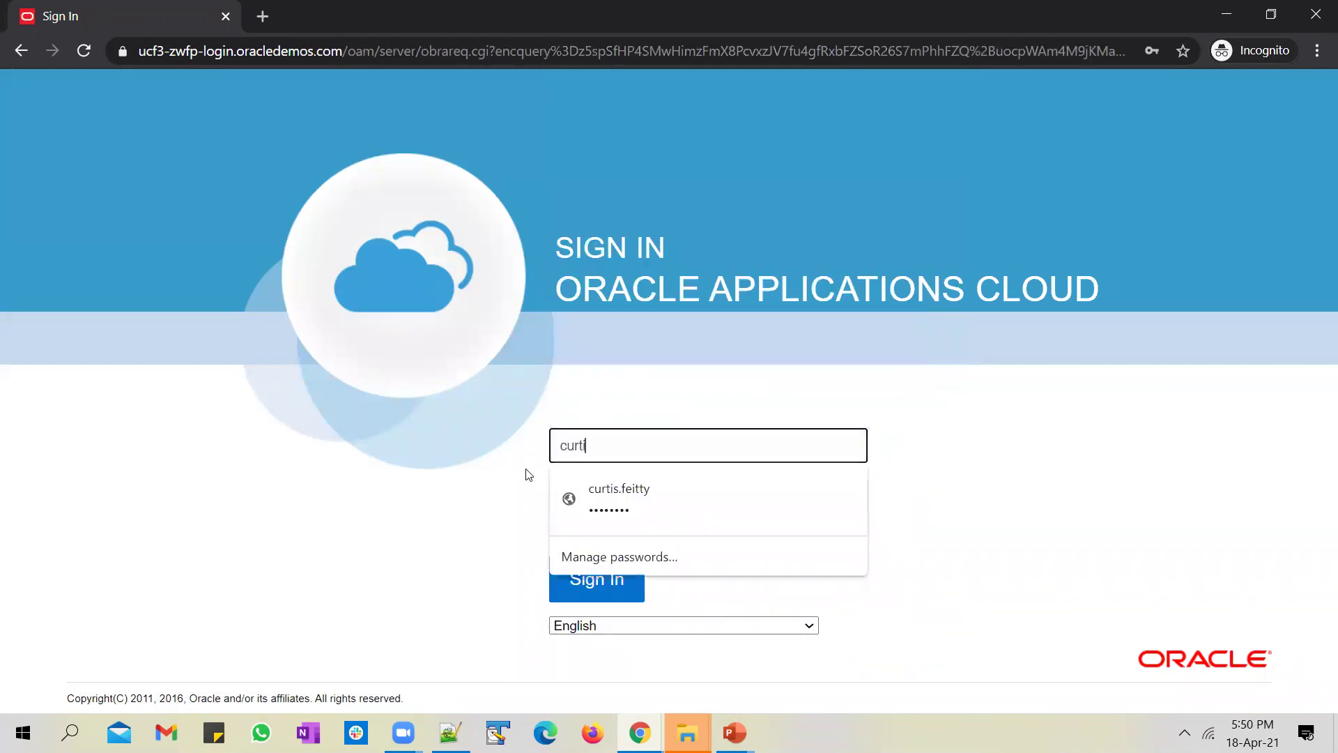
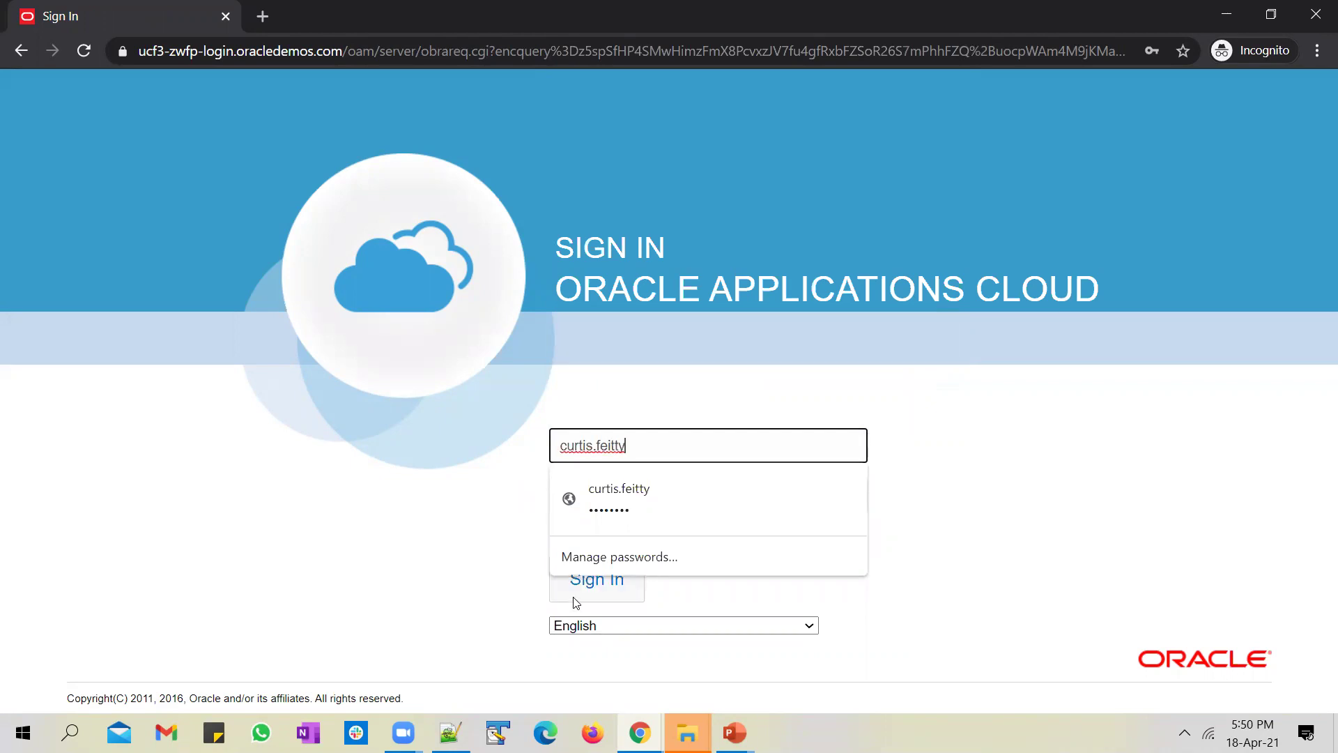
click(572, 597)
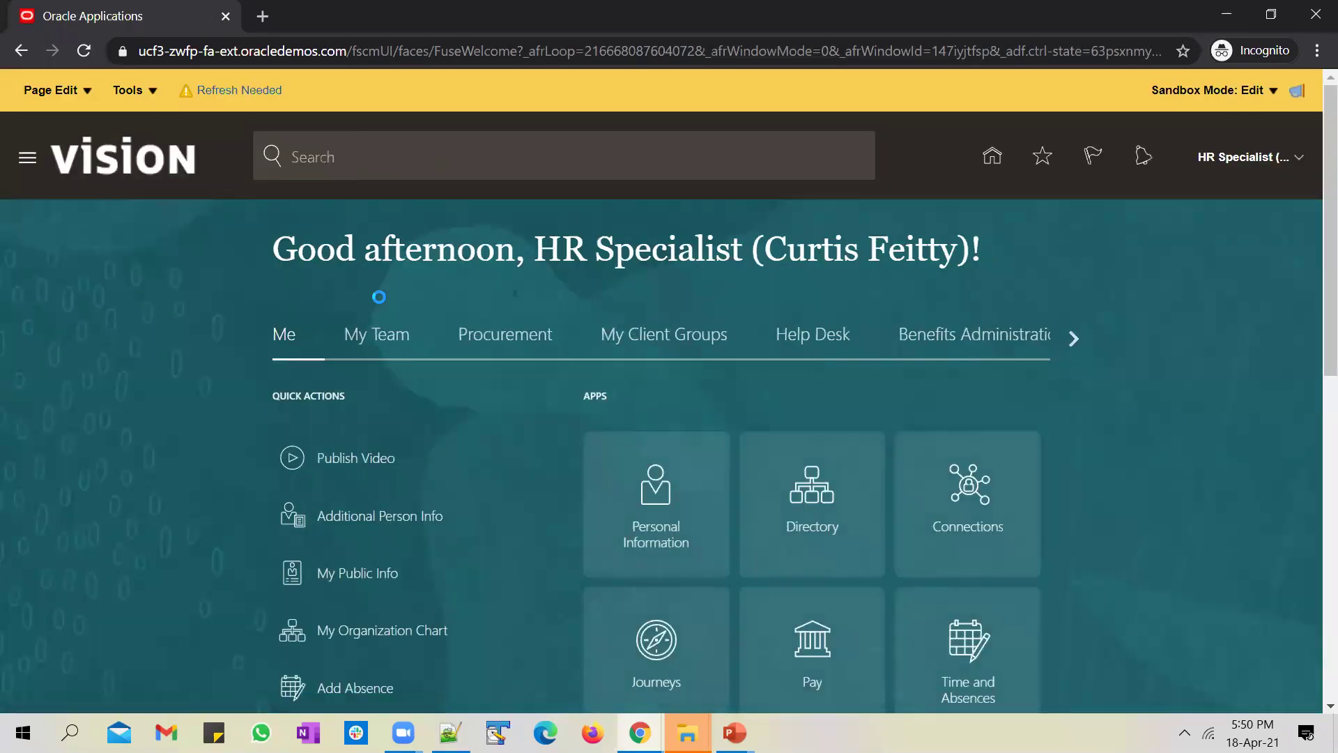
Step: Launch the Hire an Employee task from the My Client Groups New Person area
click(697, 349)
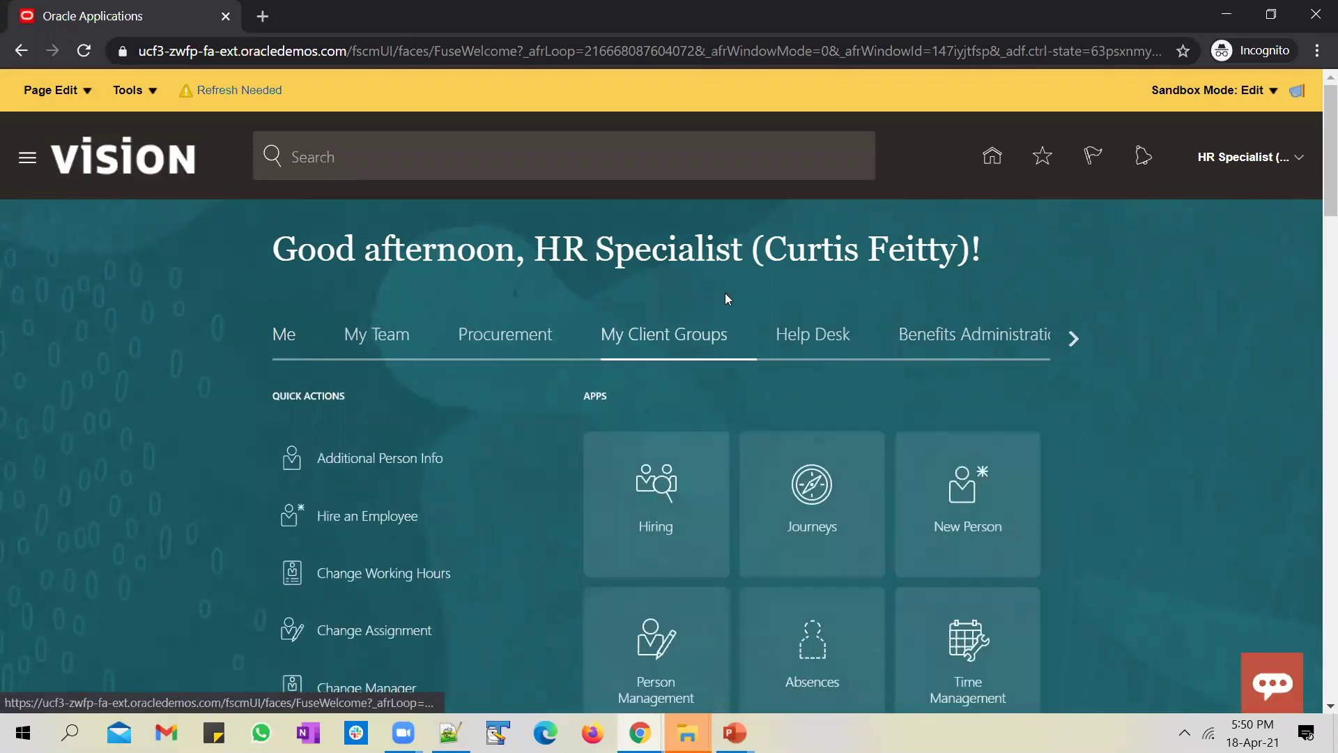
scroll(730, 346, down, 3)
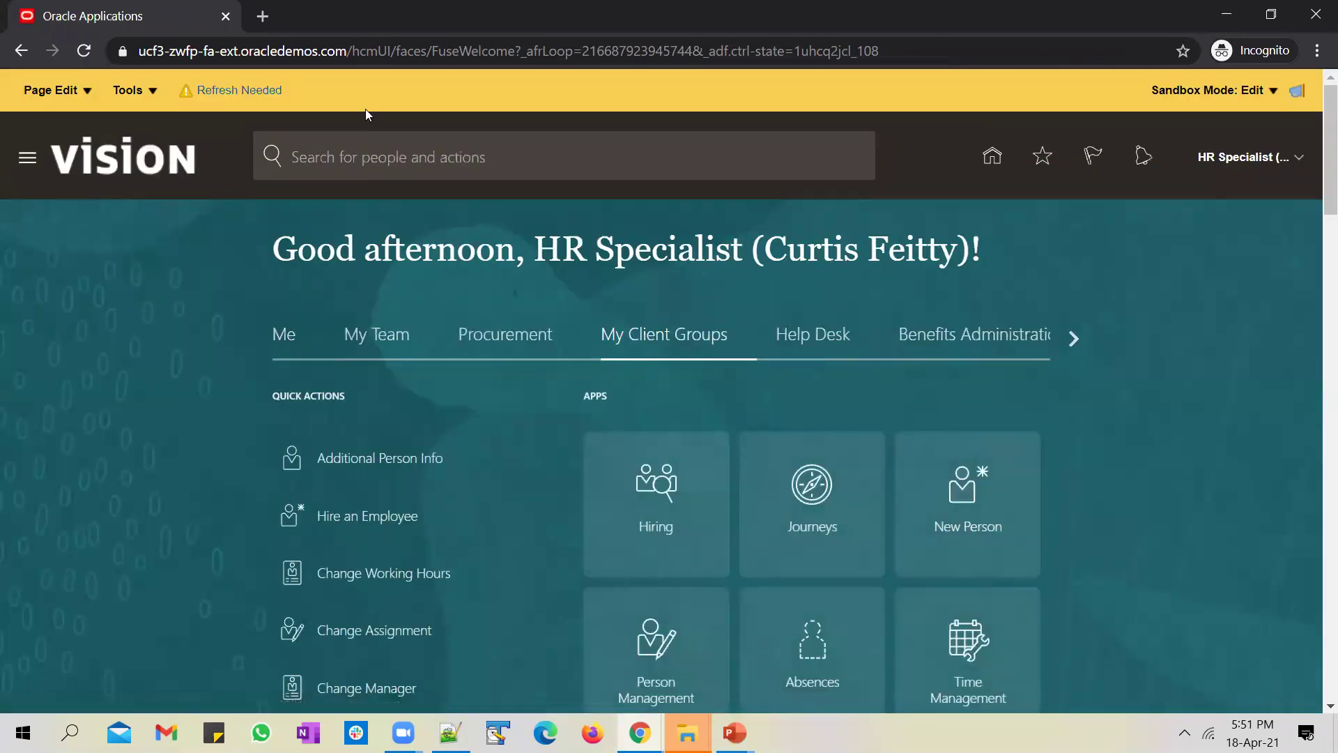
click(985, 537)
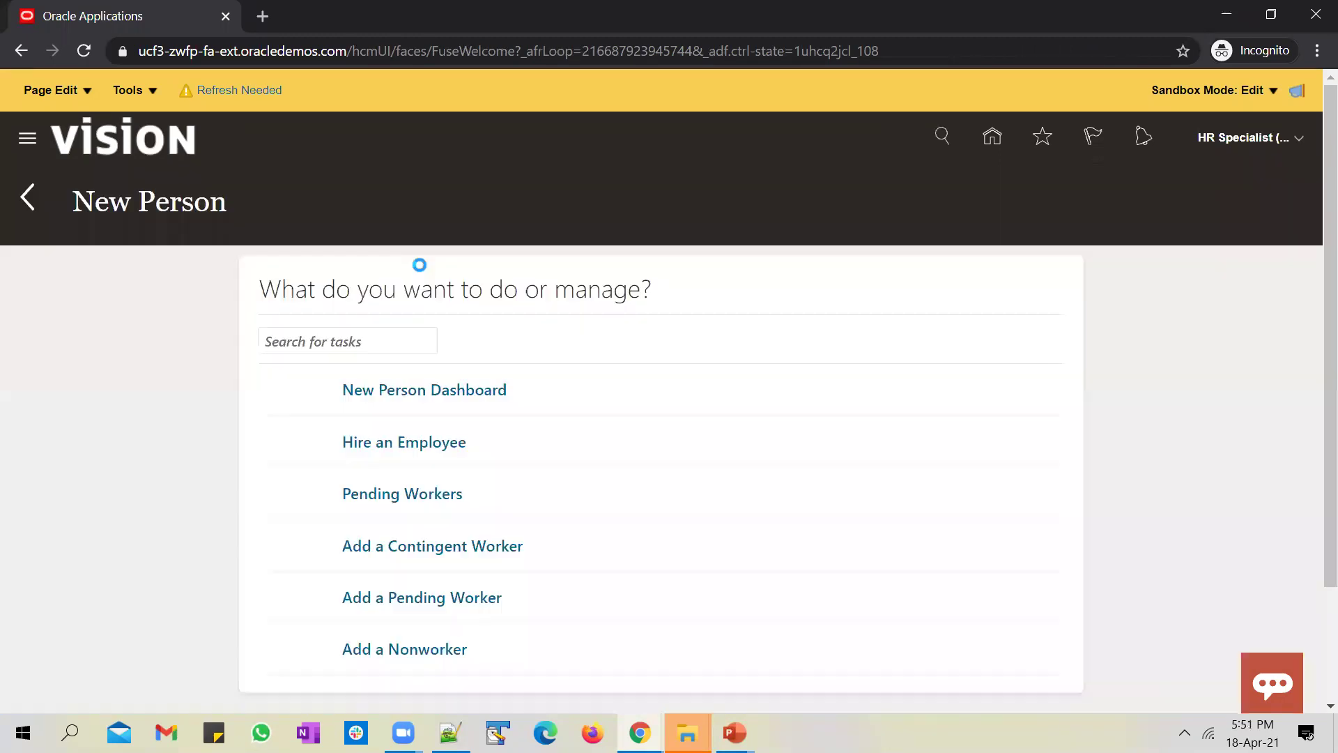
click(411, 464)
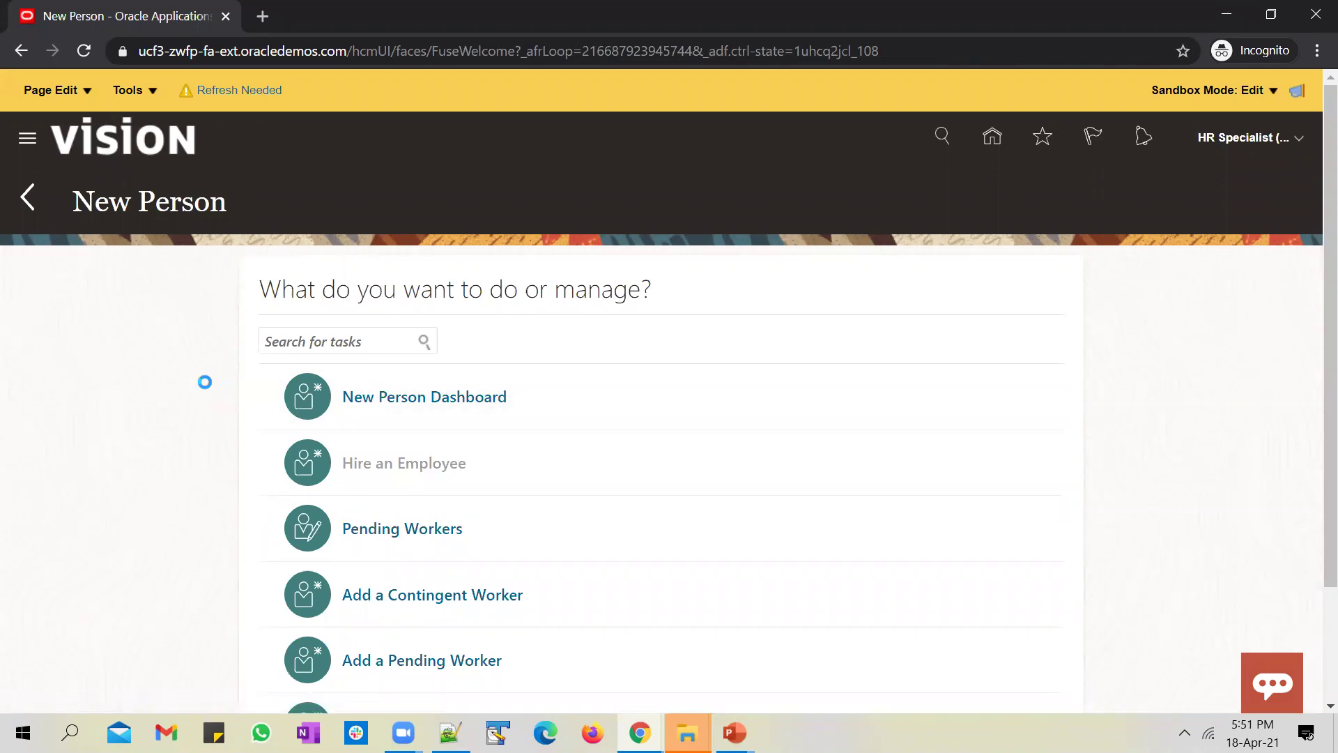
click(389, 452)
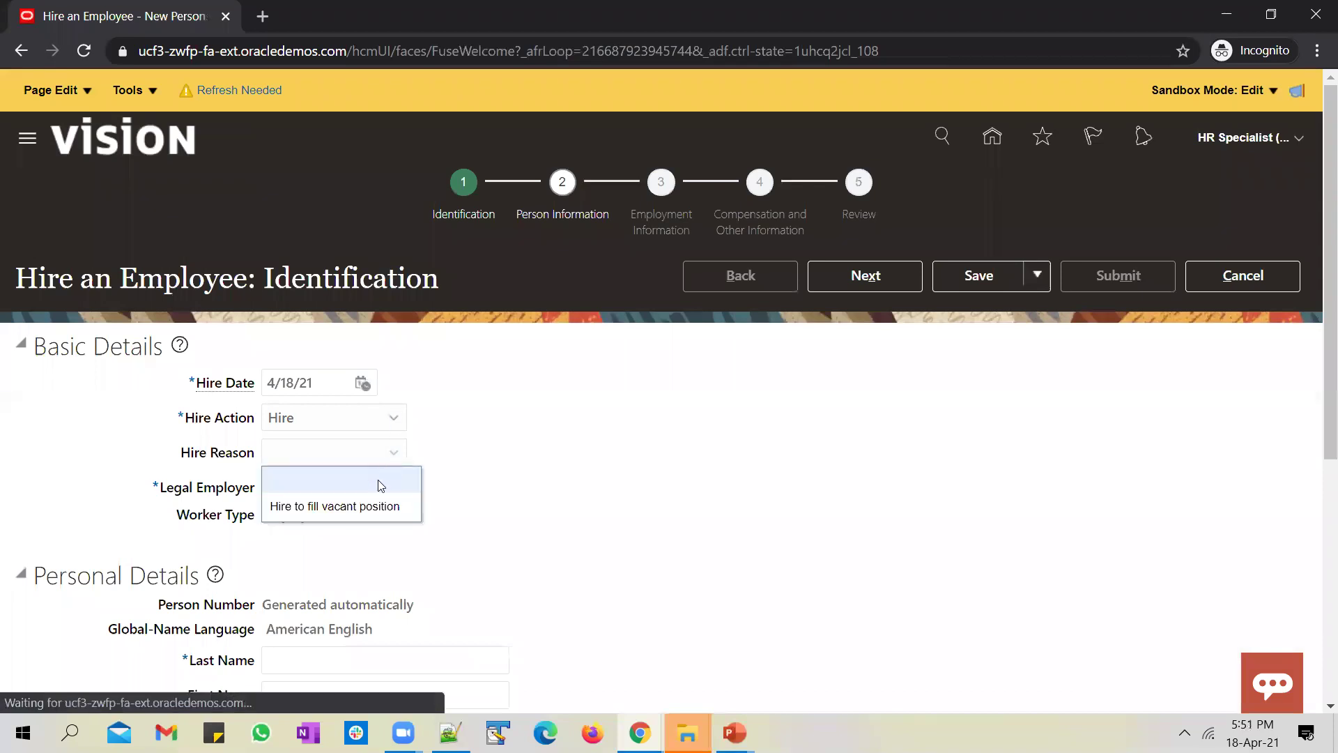
Step: Choose reason Hire to fill vacant position, employer US1 Legal Entity, a test last name, then continue
click(372, 506)
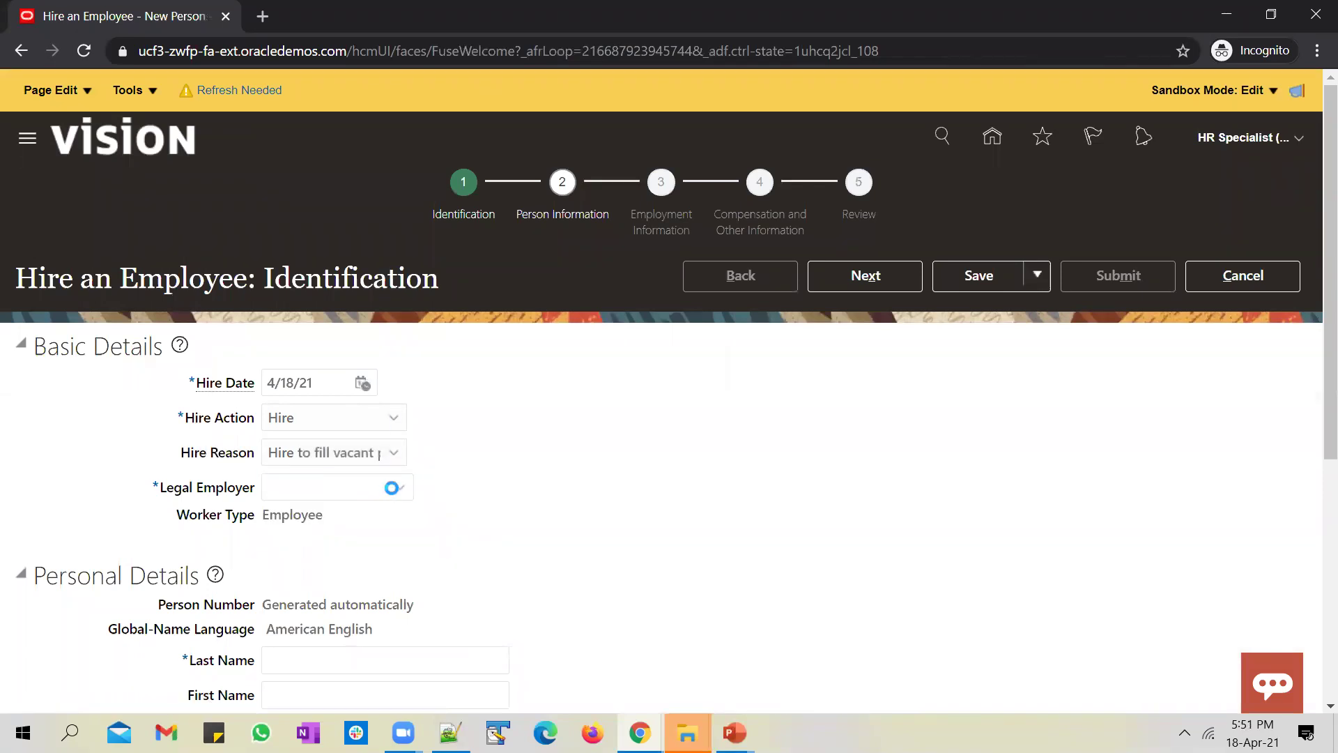
click(342, 492)
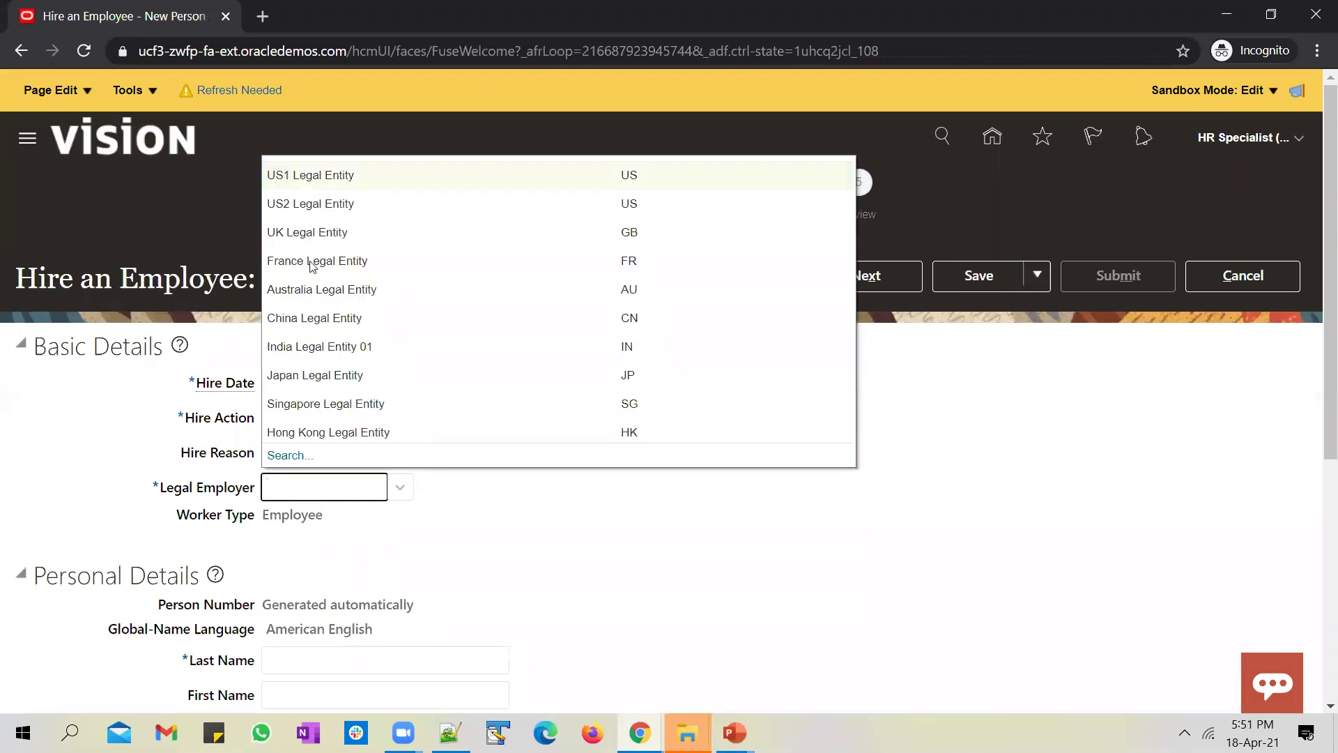
click(328, 175)
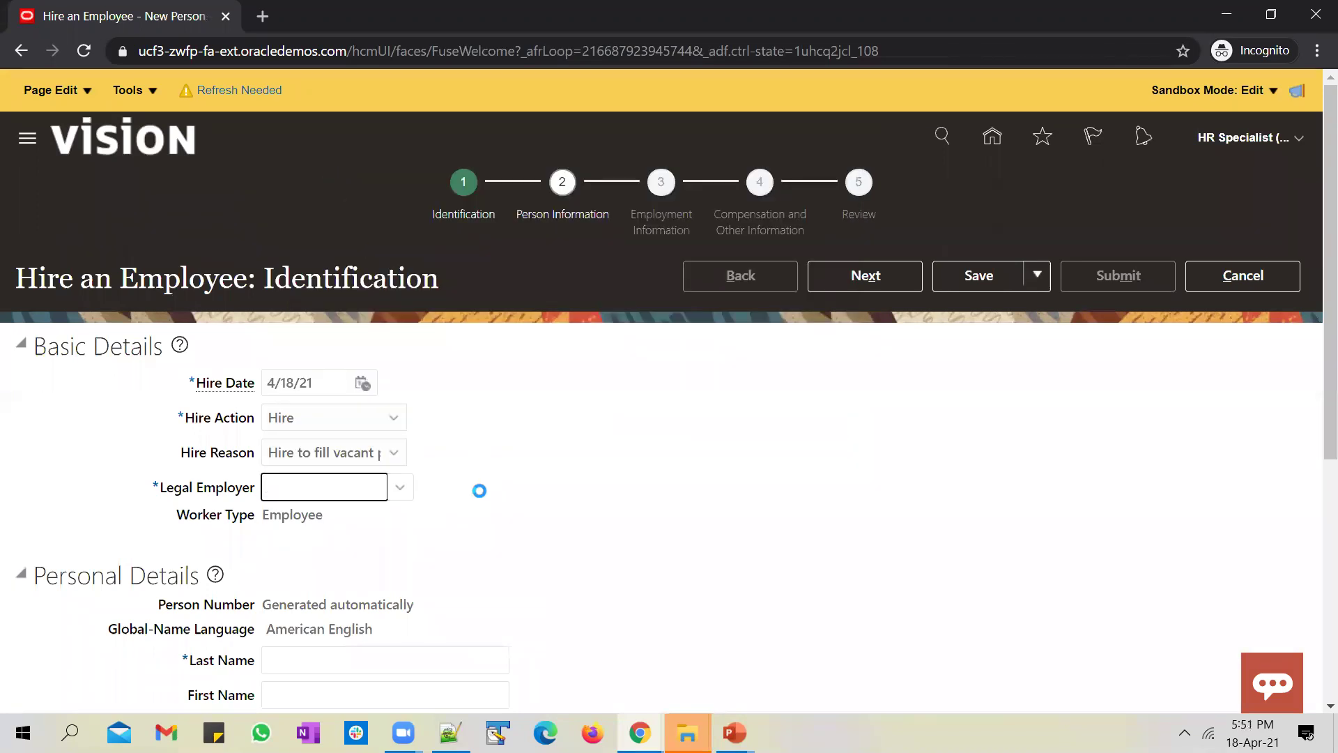
scroll(481, 488, down, 5)
click(345, 298)
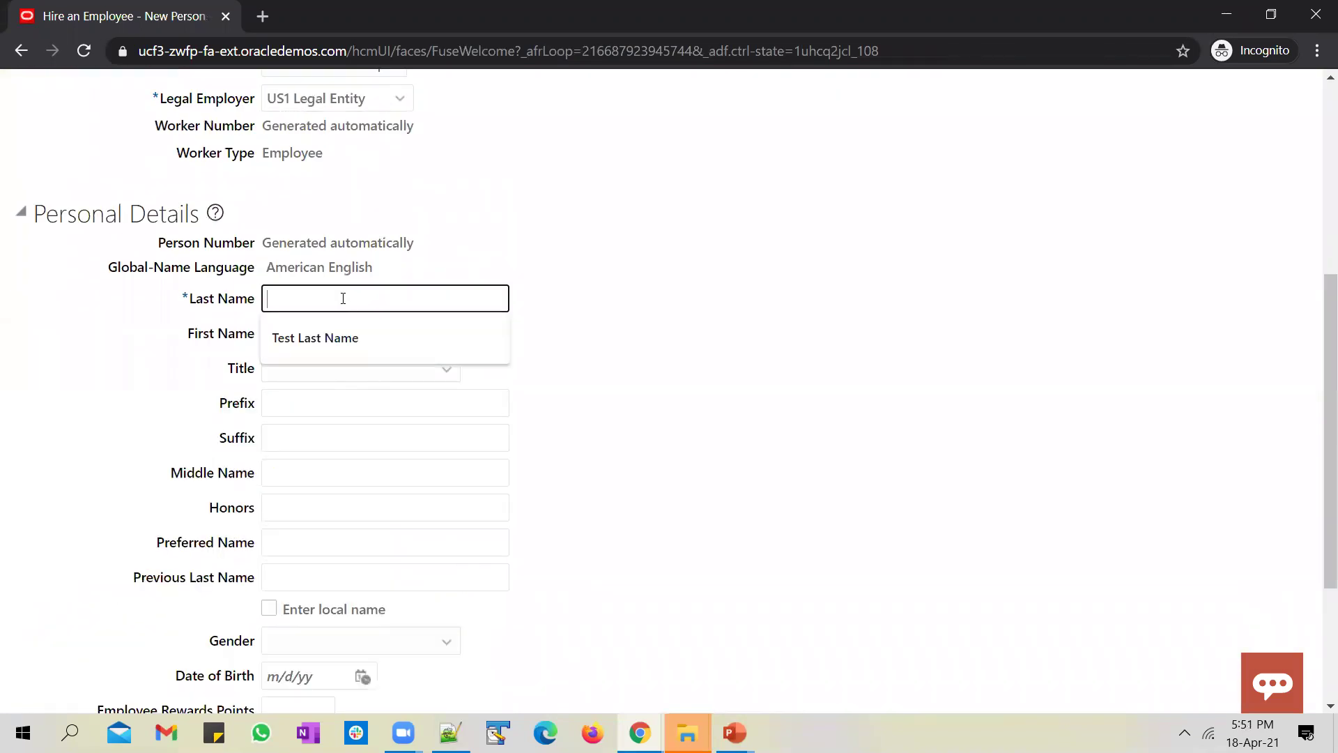
click(348, 336)
scroll(346, 463, down, 3)
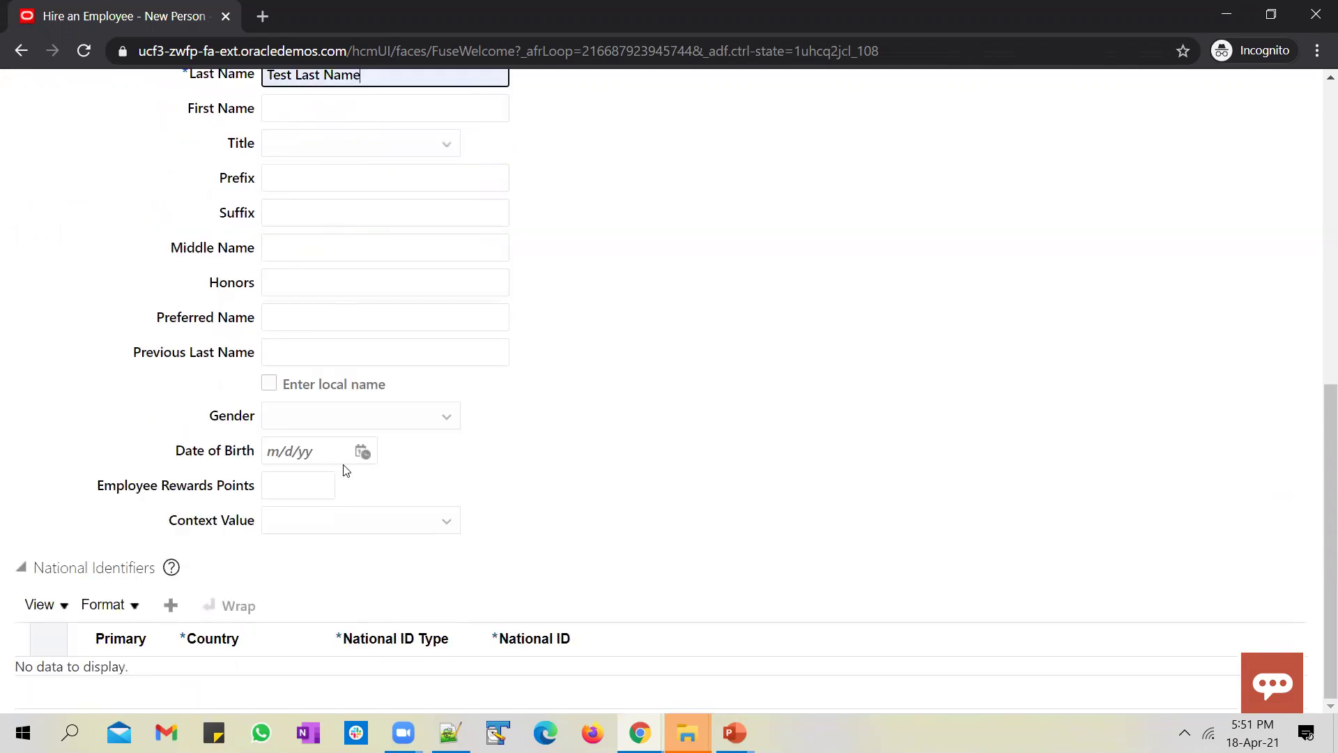
scroll(605, 490, up, 8)
click(897, 254)
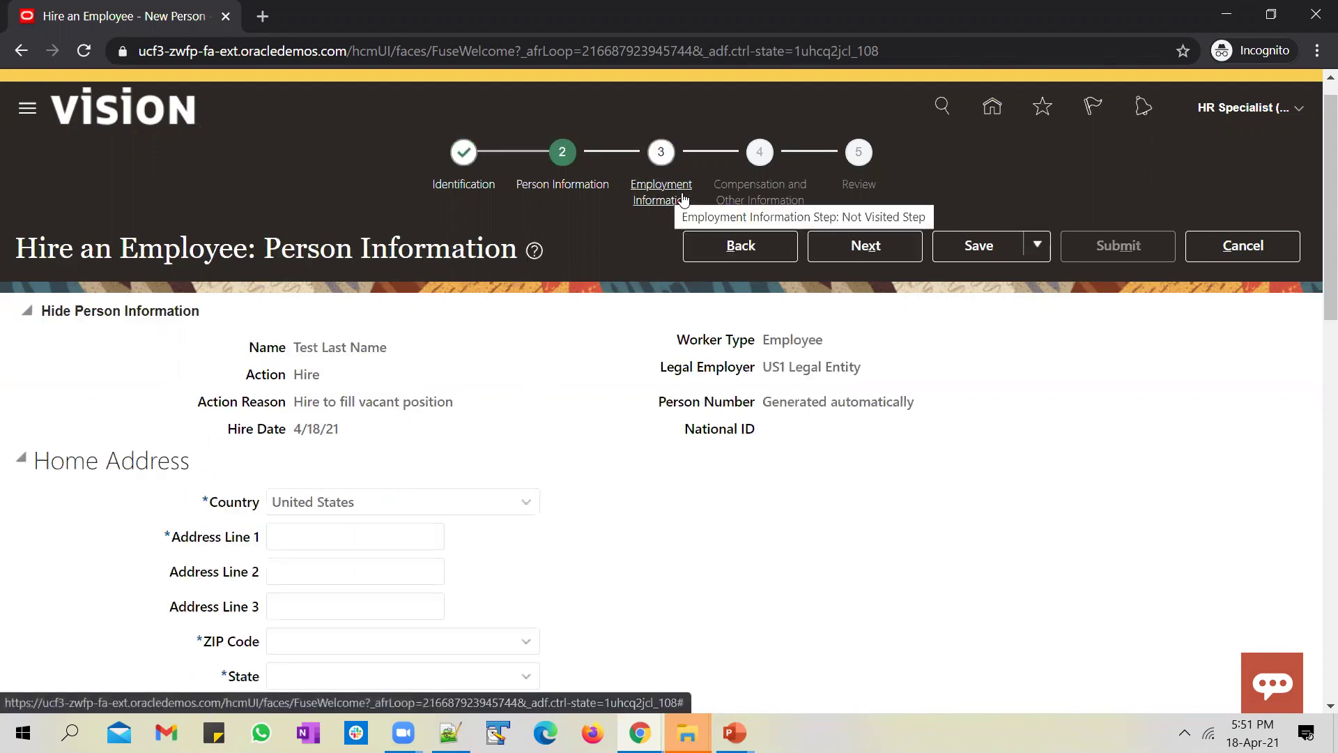
Step: Fill State, City and County from the suggested ZIP Code address, then advance to Employment Information
click(667, 198)
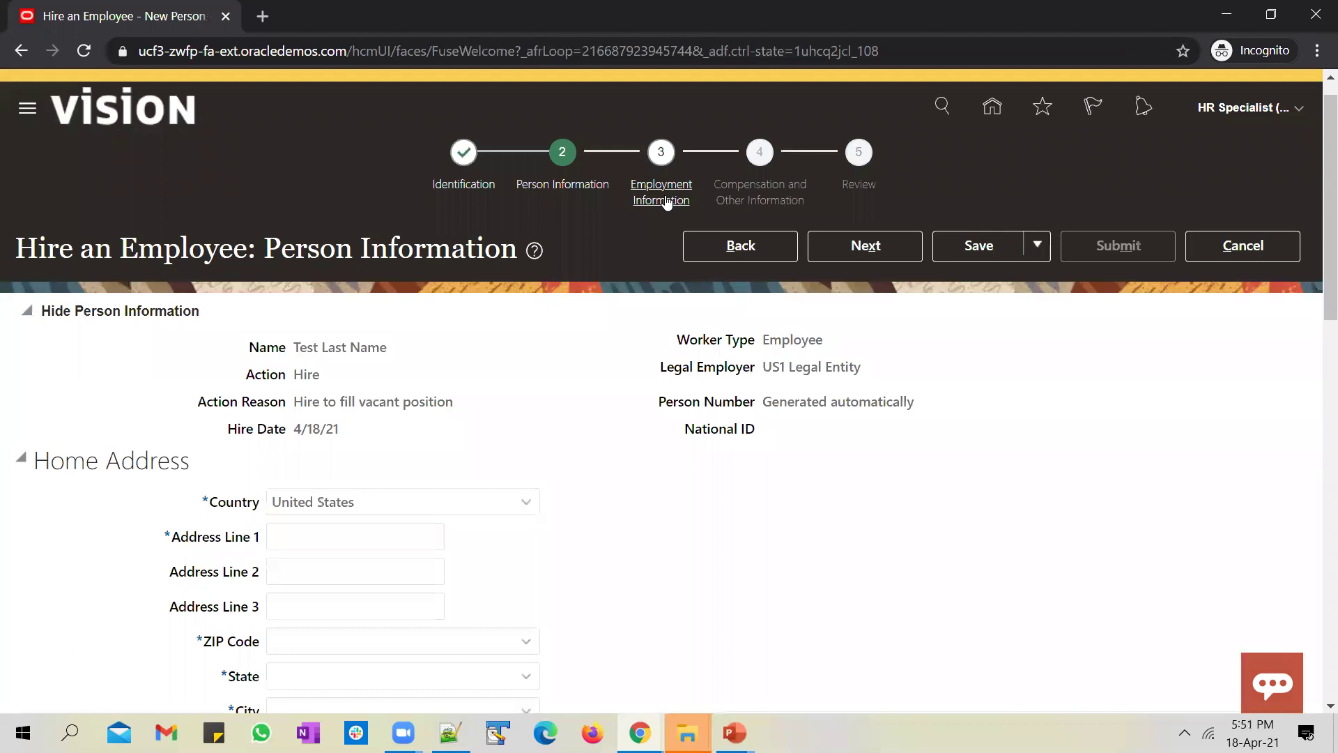
scroll(317, 483, down, 3)
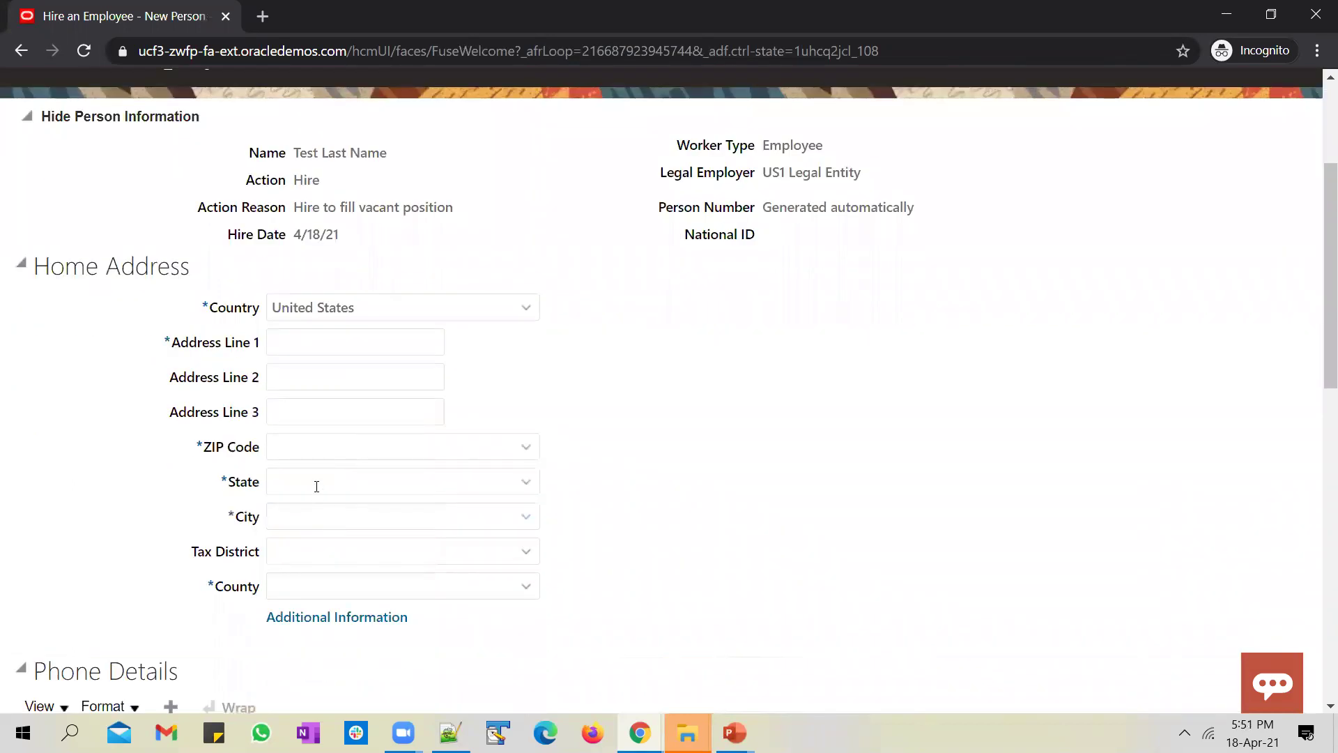
click(320, 454)
click(329, 484)
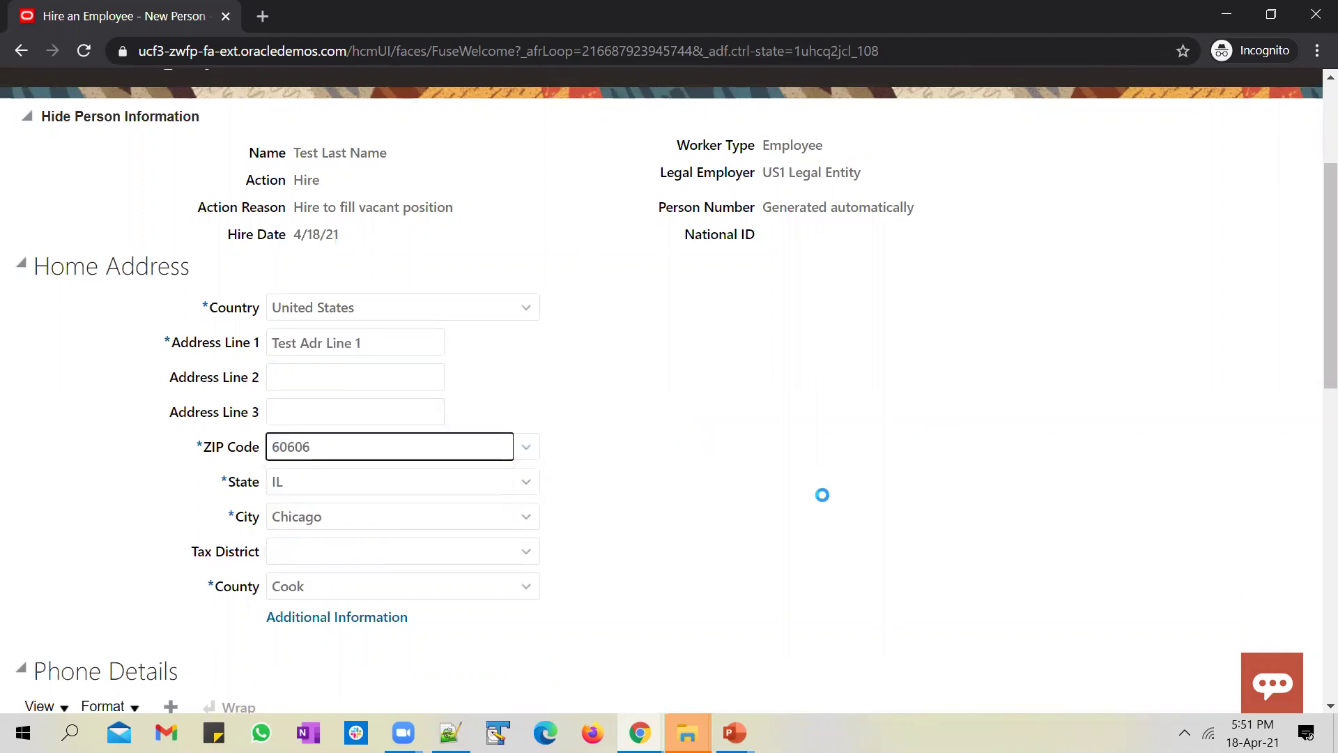
scroll(885, 418, up, 3)
click(874, 289)
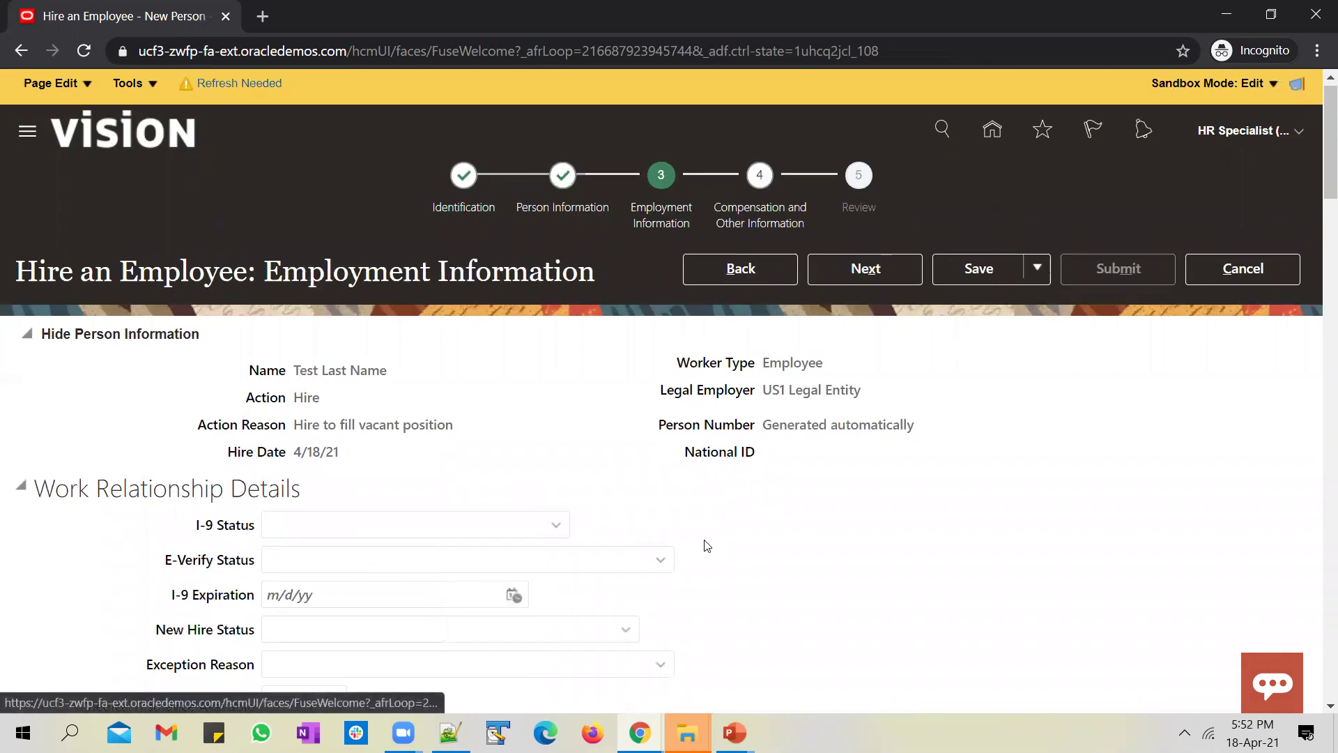
scroll(791, 532, down, 15)
scroll(795, 532, up, 3)
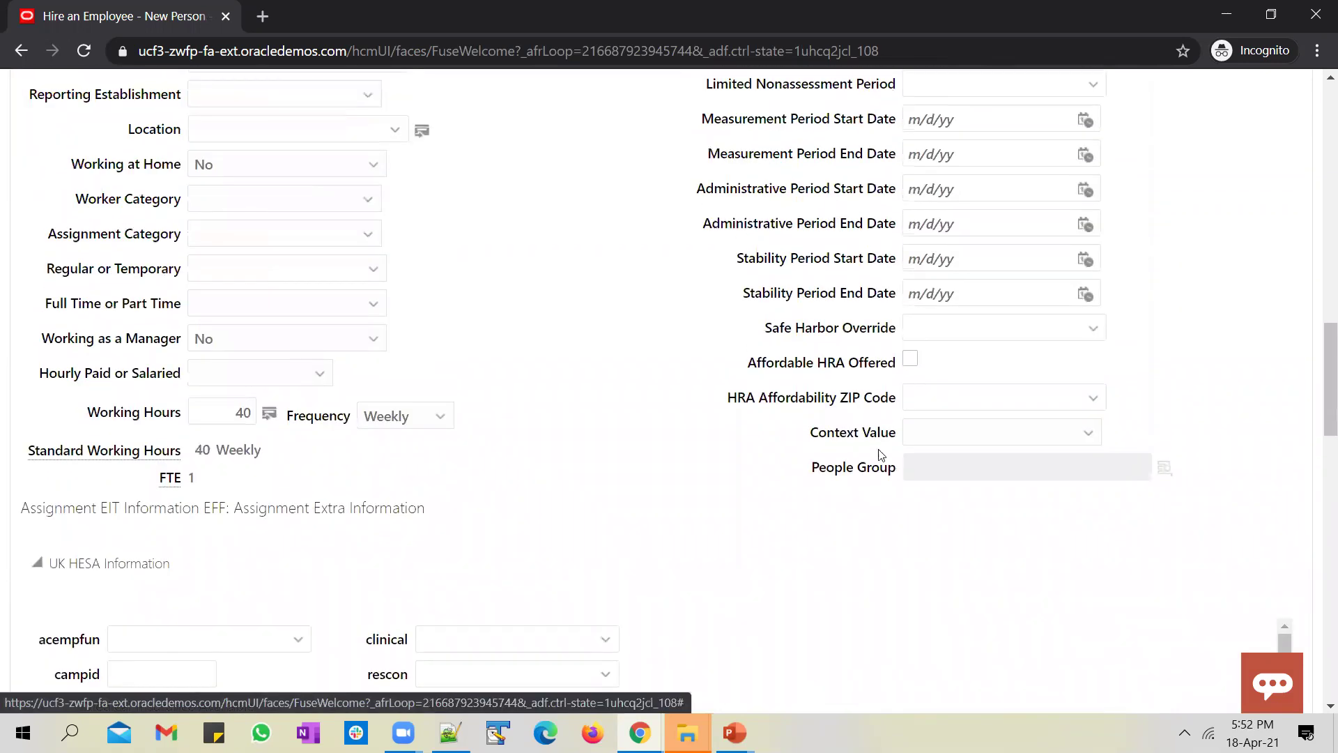
click(1165, 468)
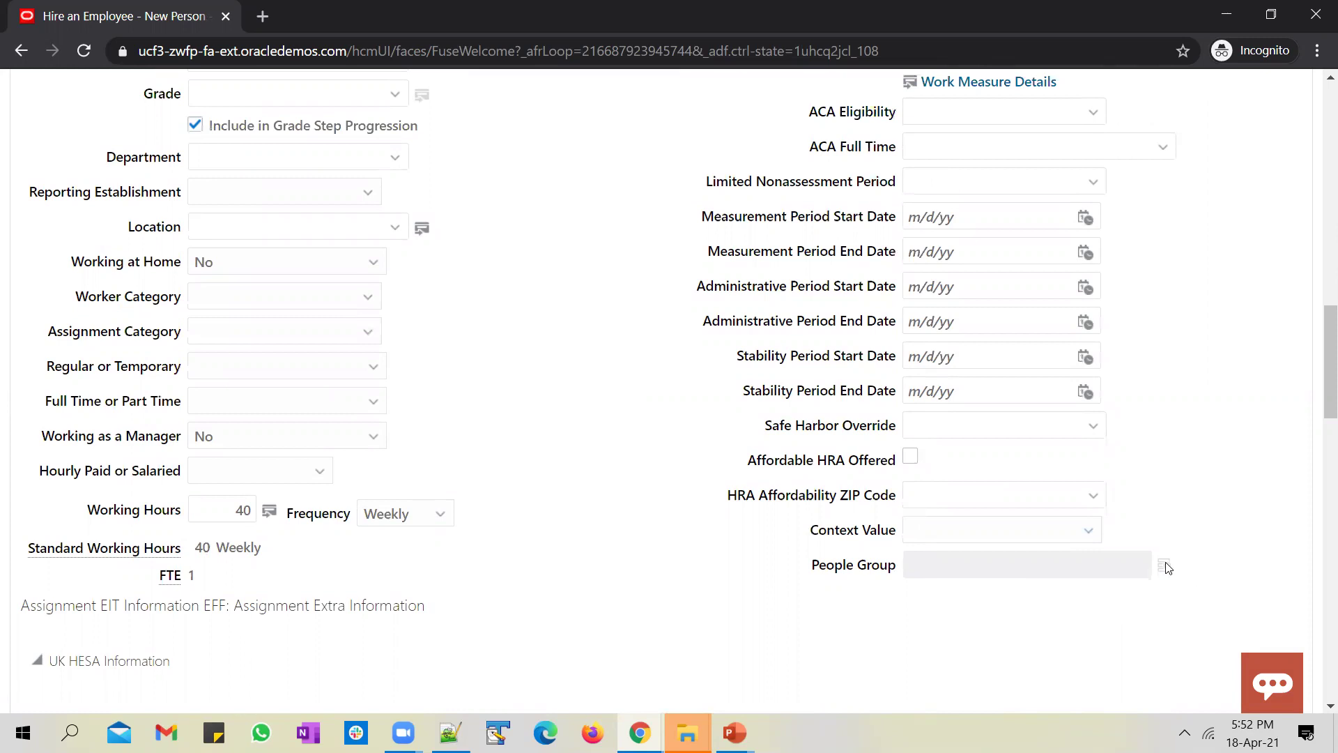
click(990, 529)
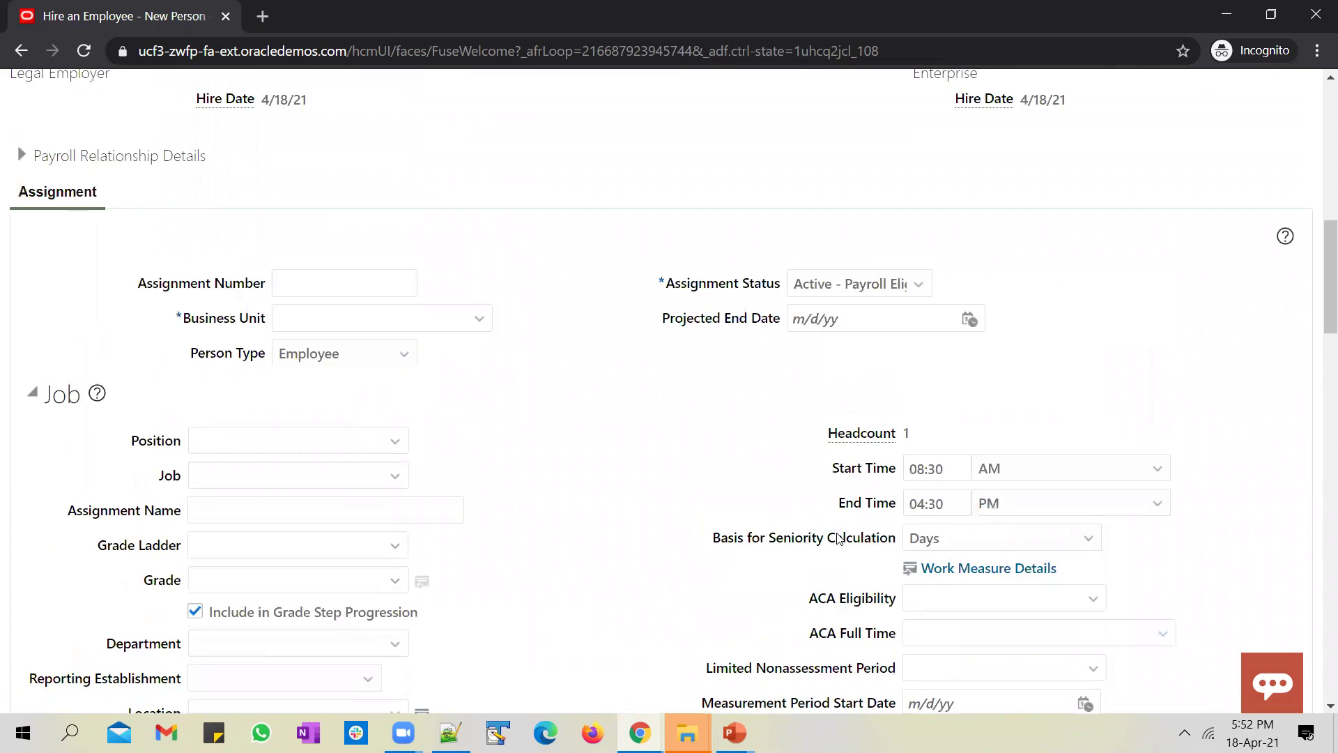
scroll(838, 543, up, 10)
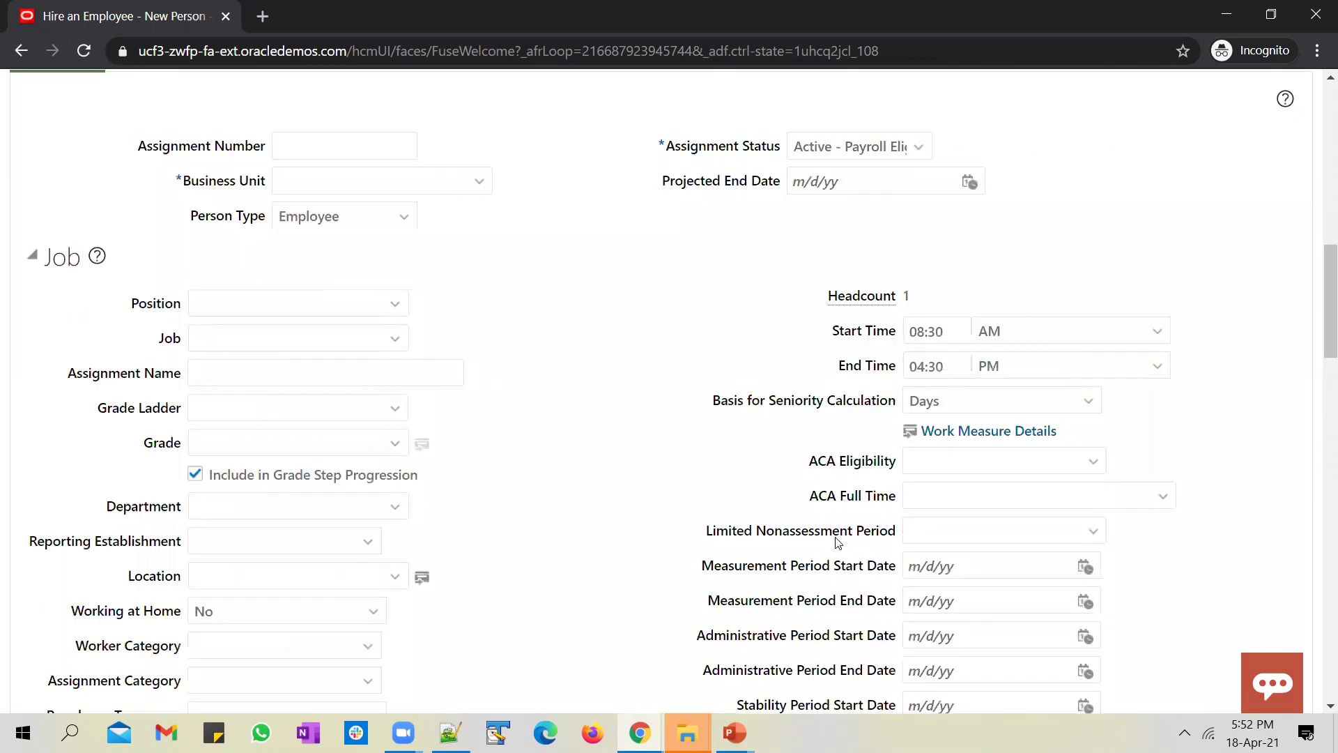
scroll(837, 543, down, 10)
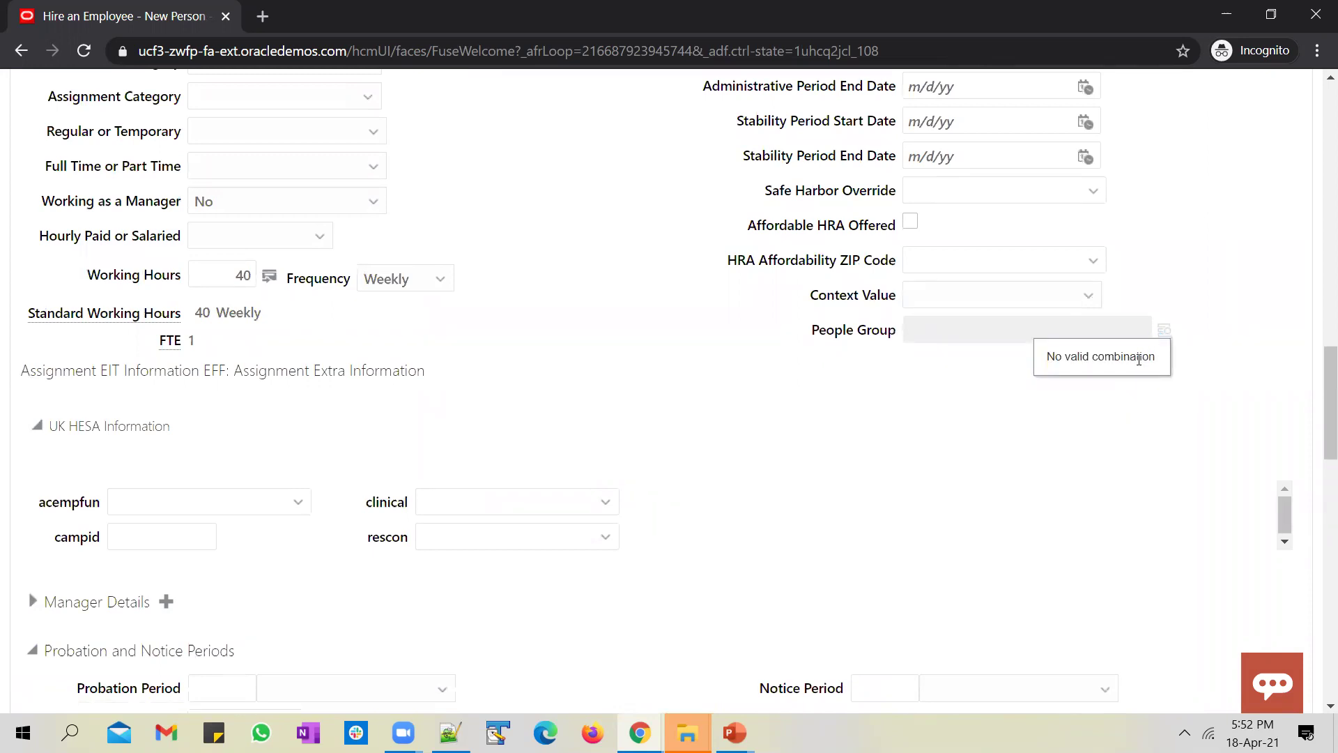
scroll(1045, 447, up, 4)
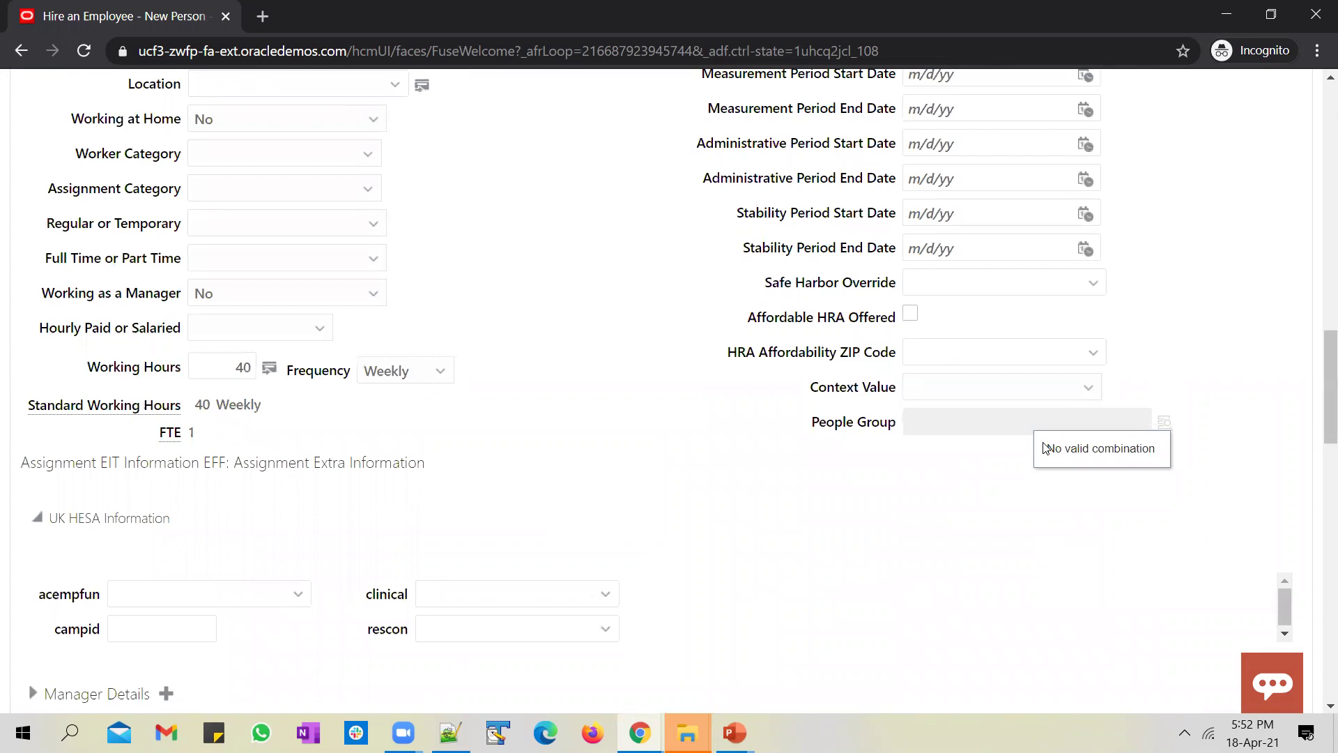
scroll(1043, 445, down, 3)
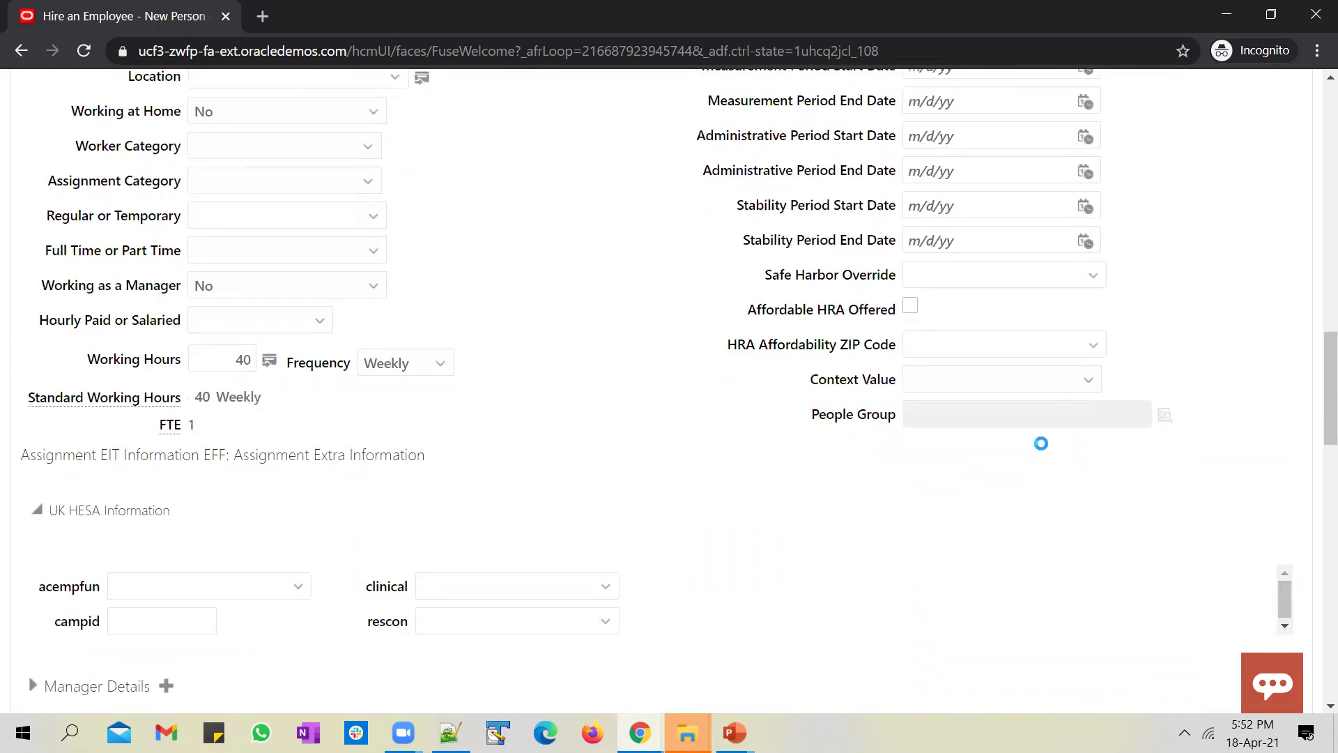
click(1164, 415)
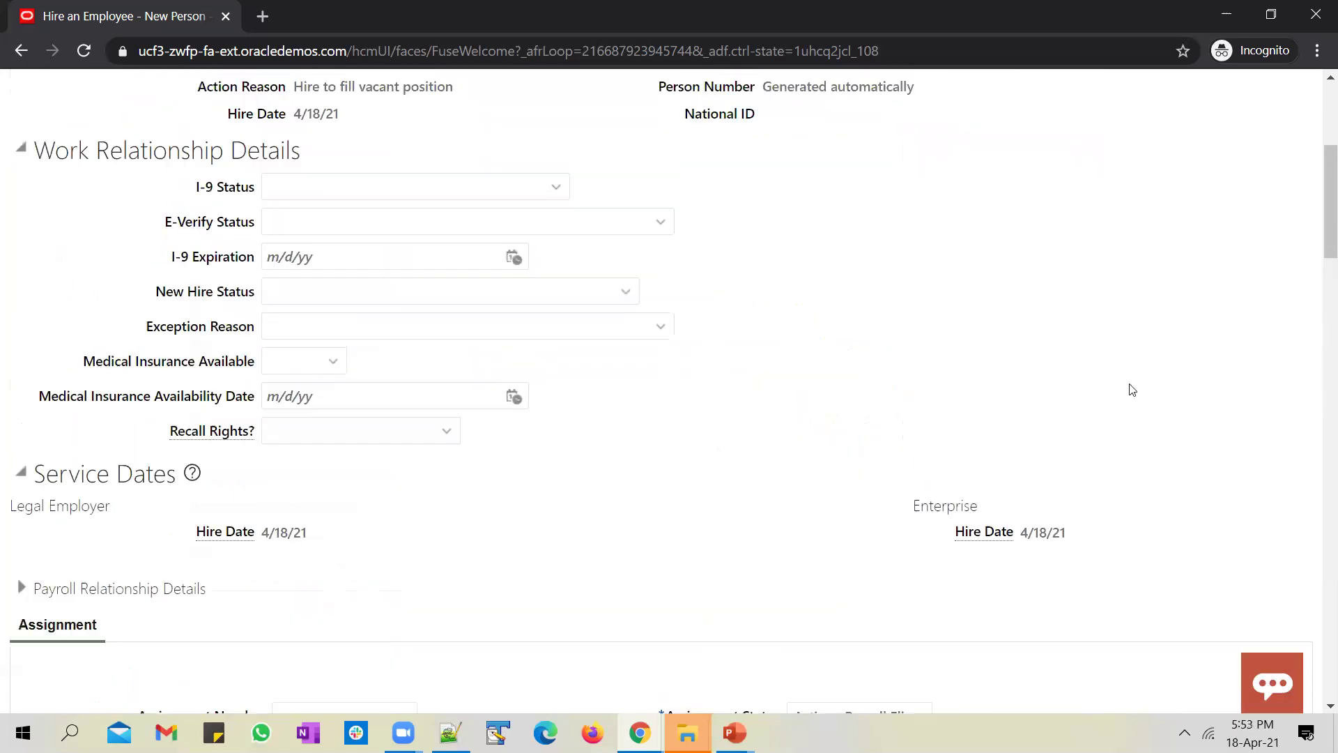
scroll(883, 372, down, 8)
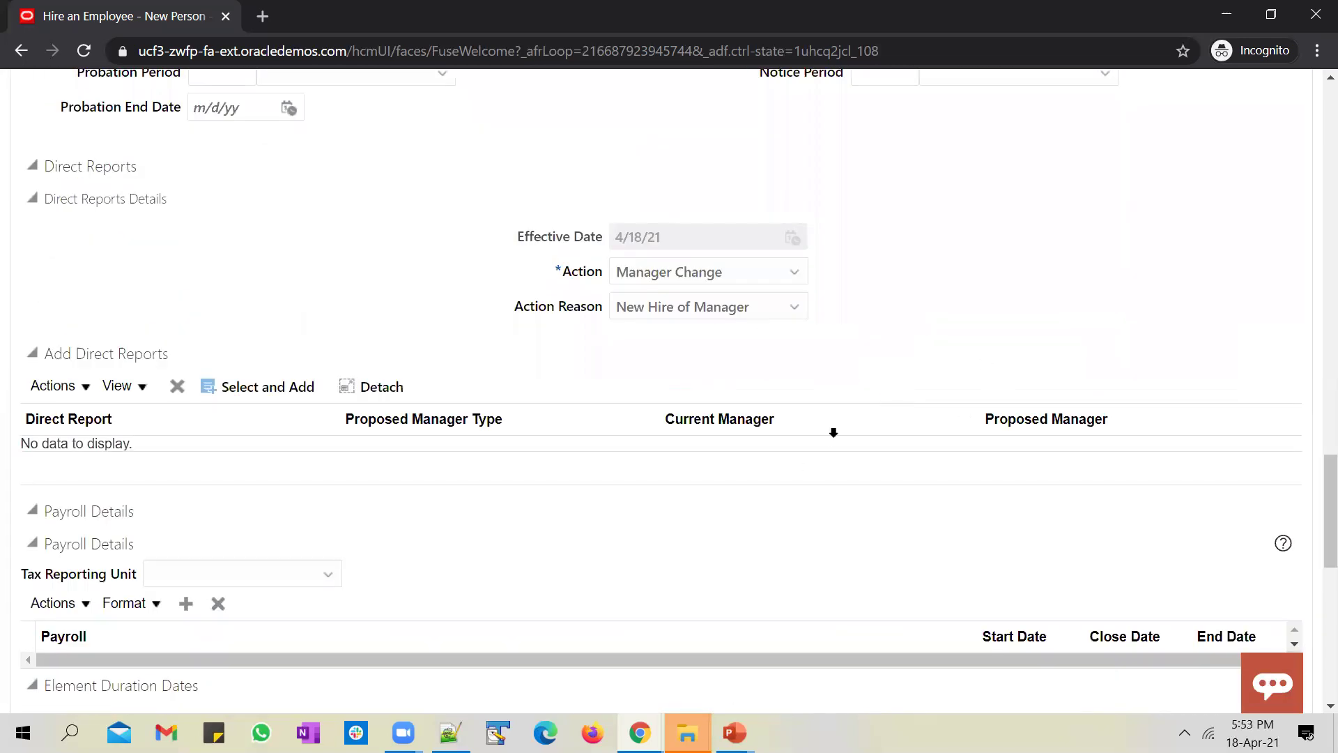
scroll(833, 432, up, 12)
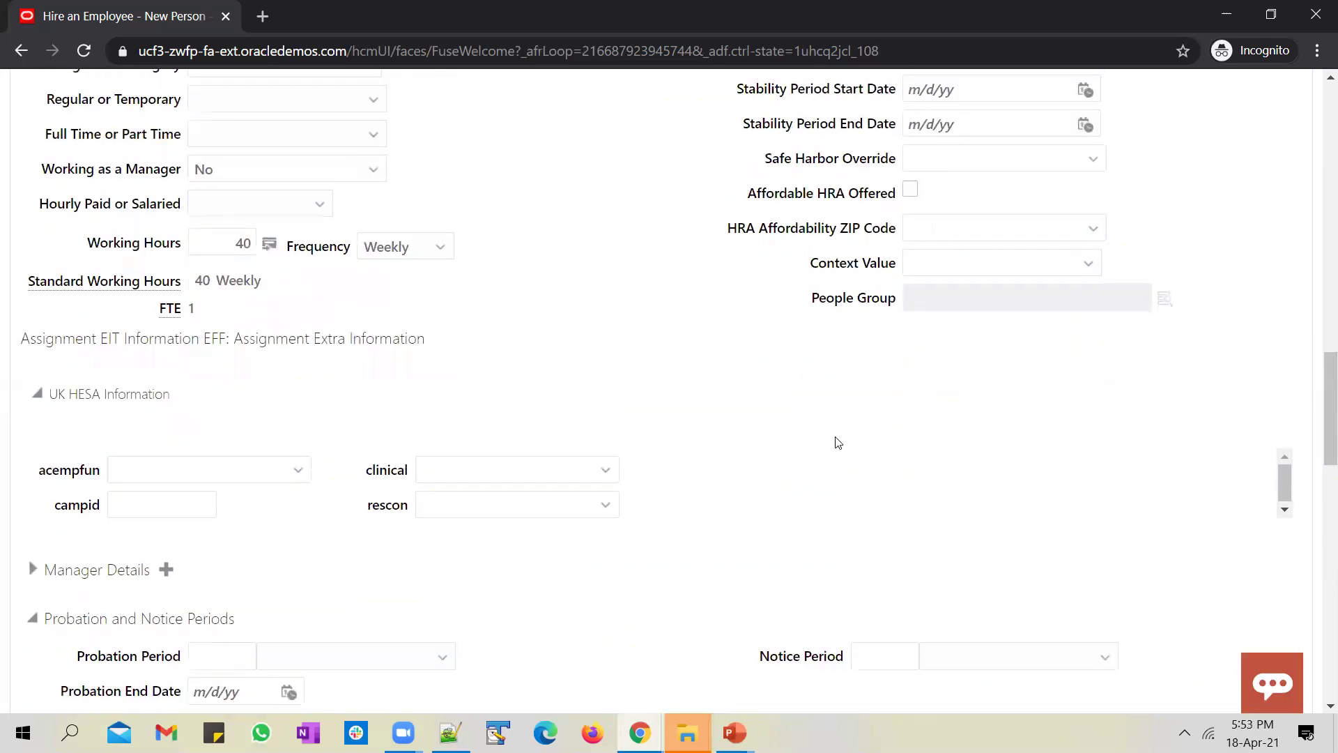